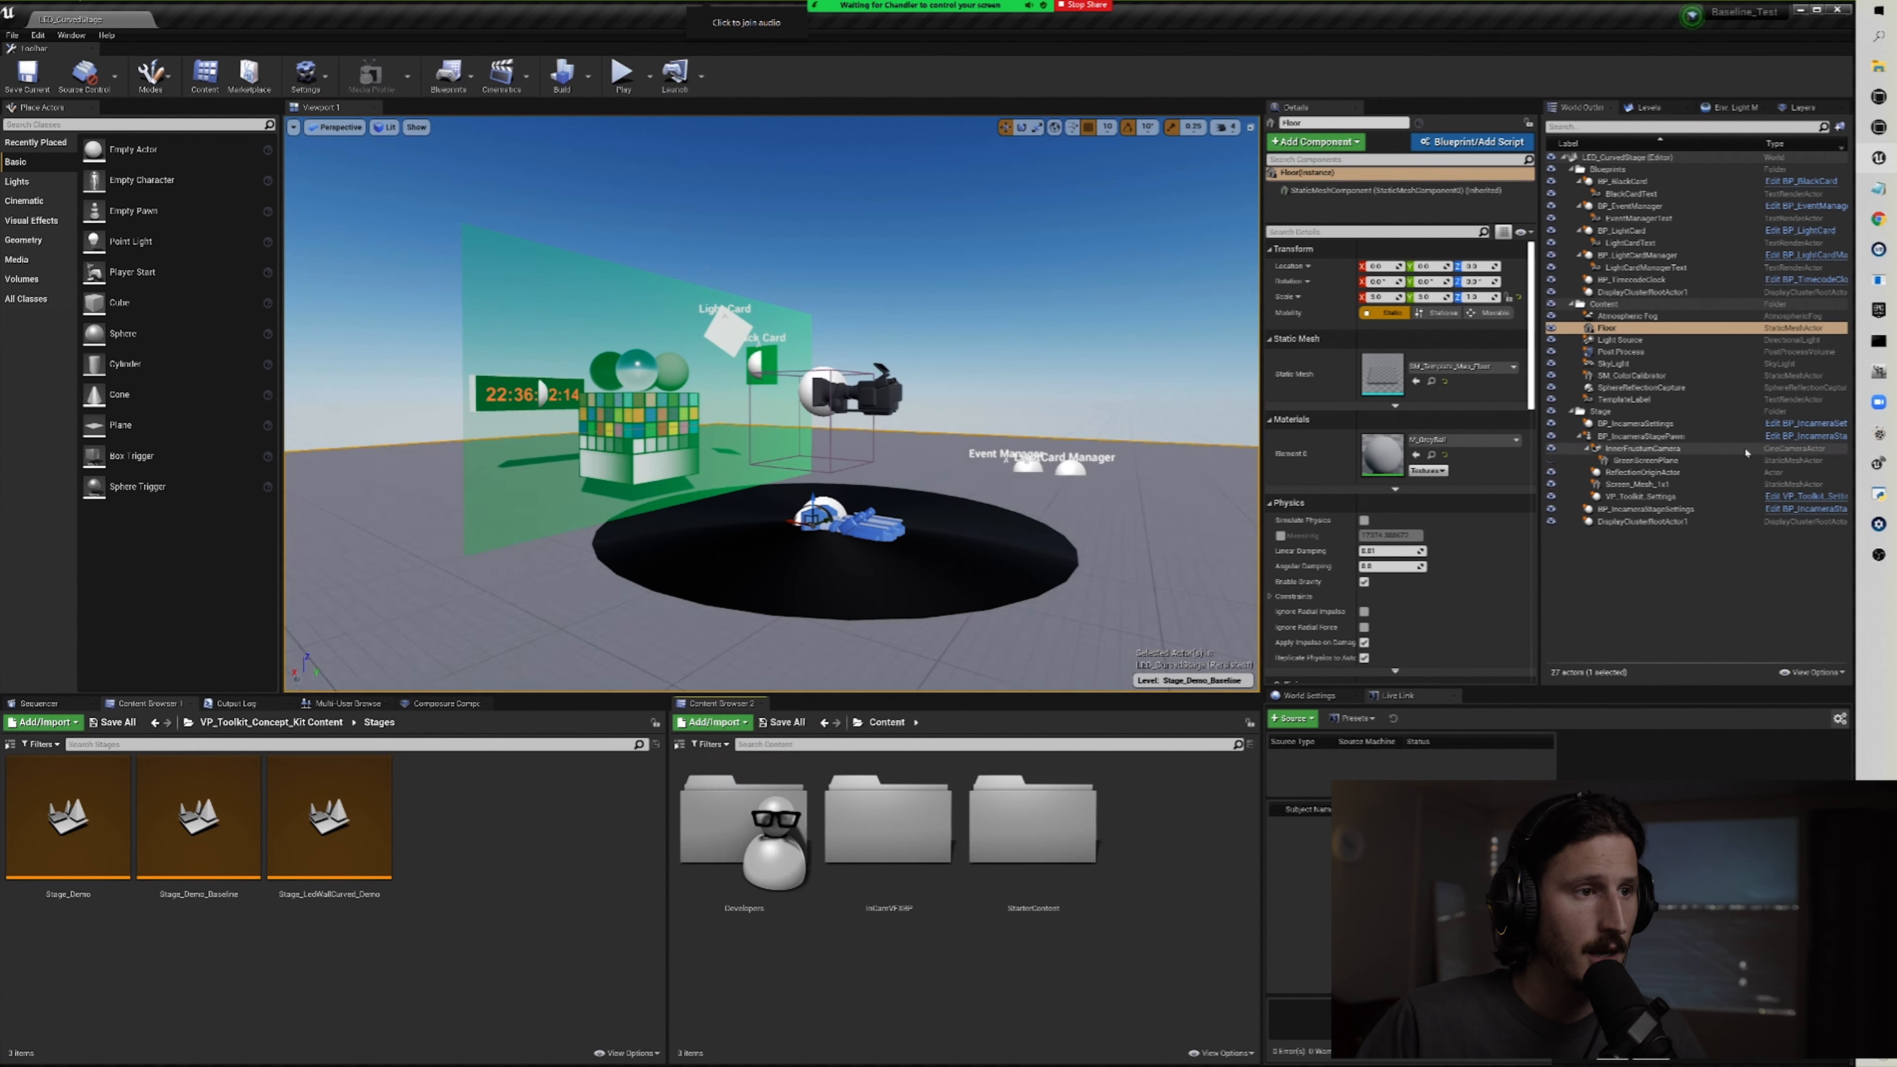
right_drag(942, 592, 909, 588)
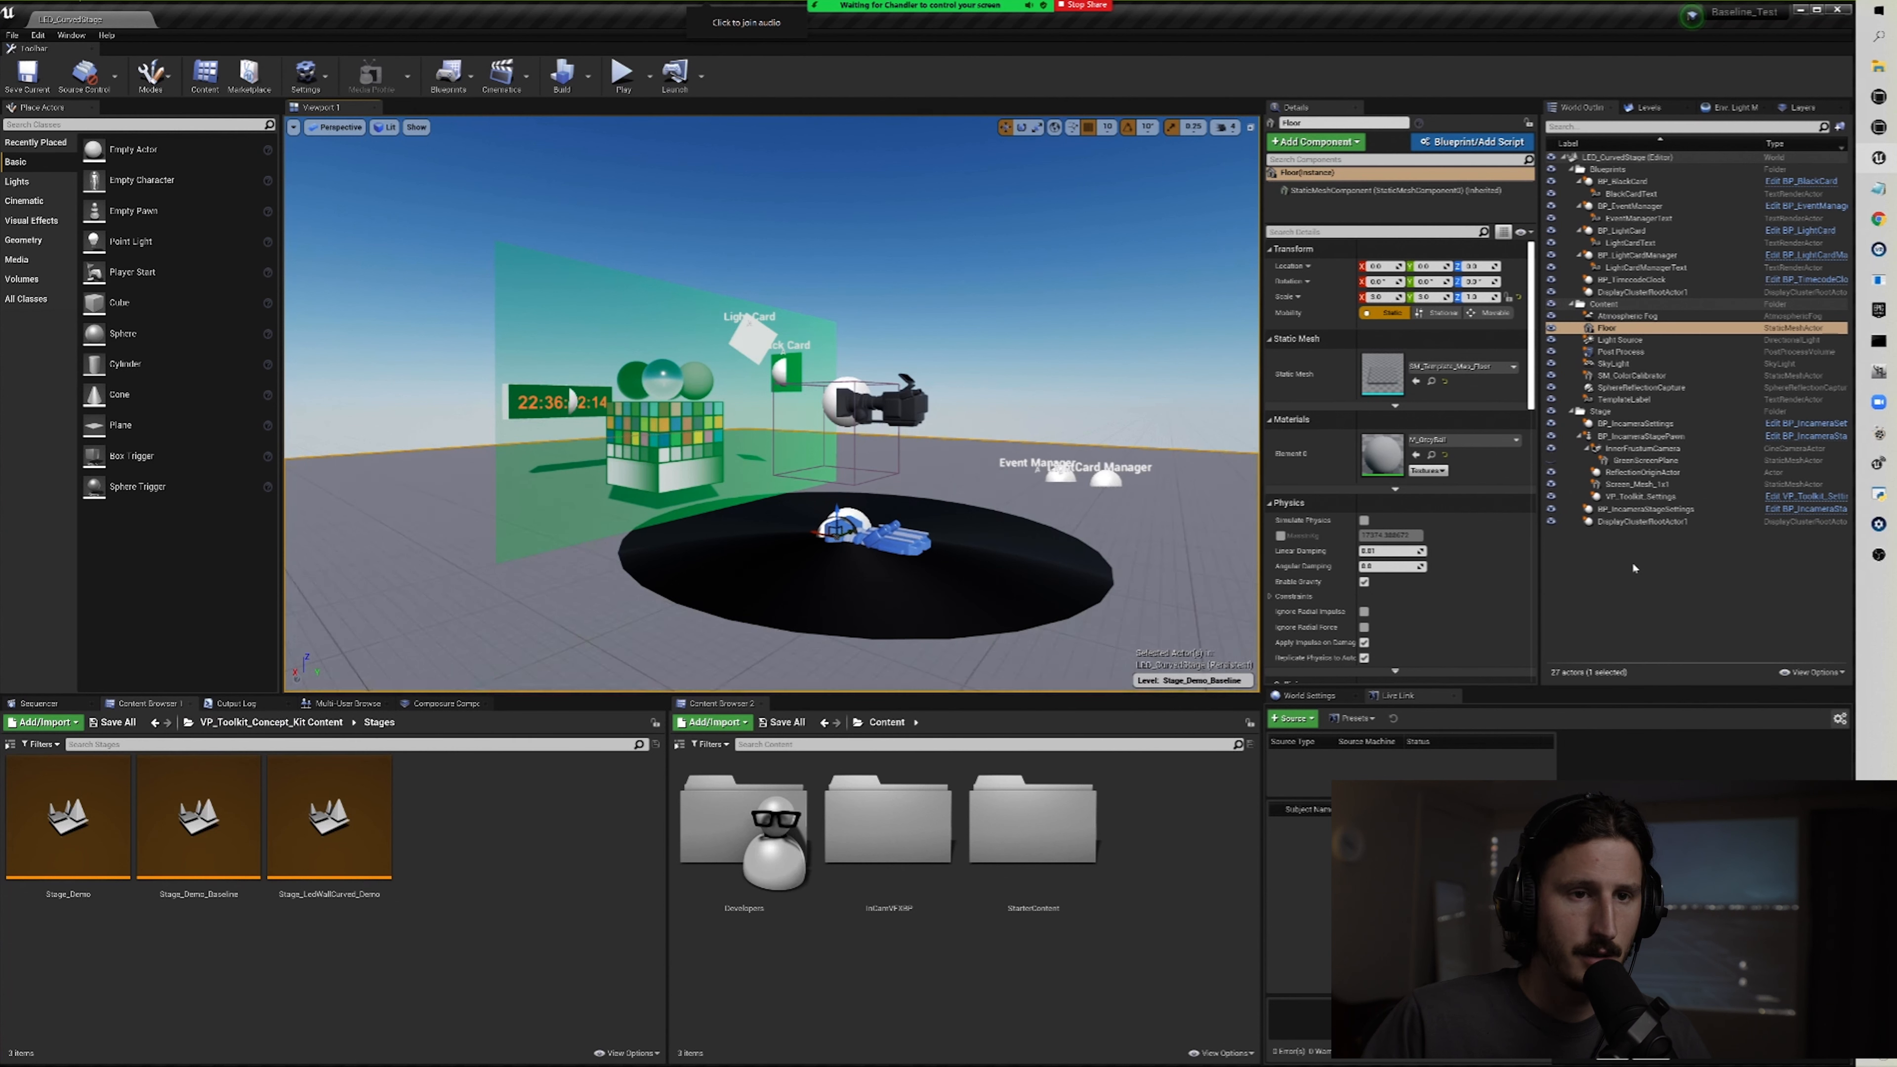
click(188, 721)
drag(370, 999, 371, 1040)
click(612, 933)
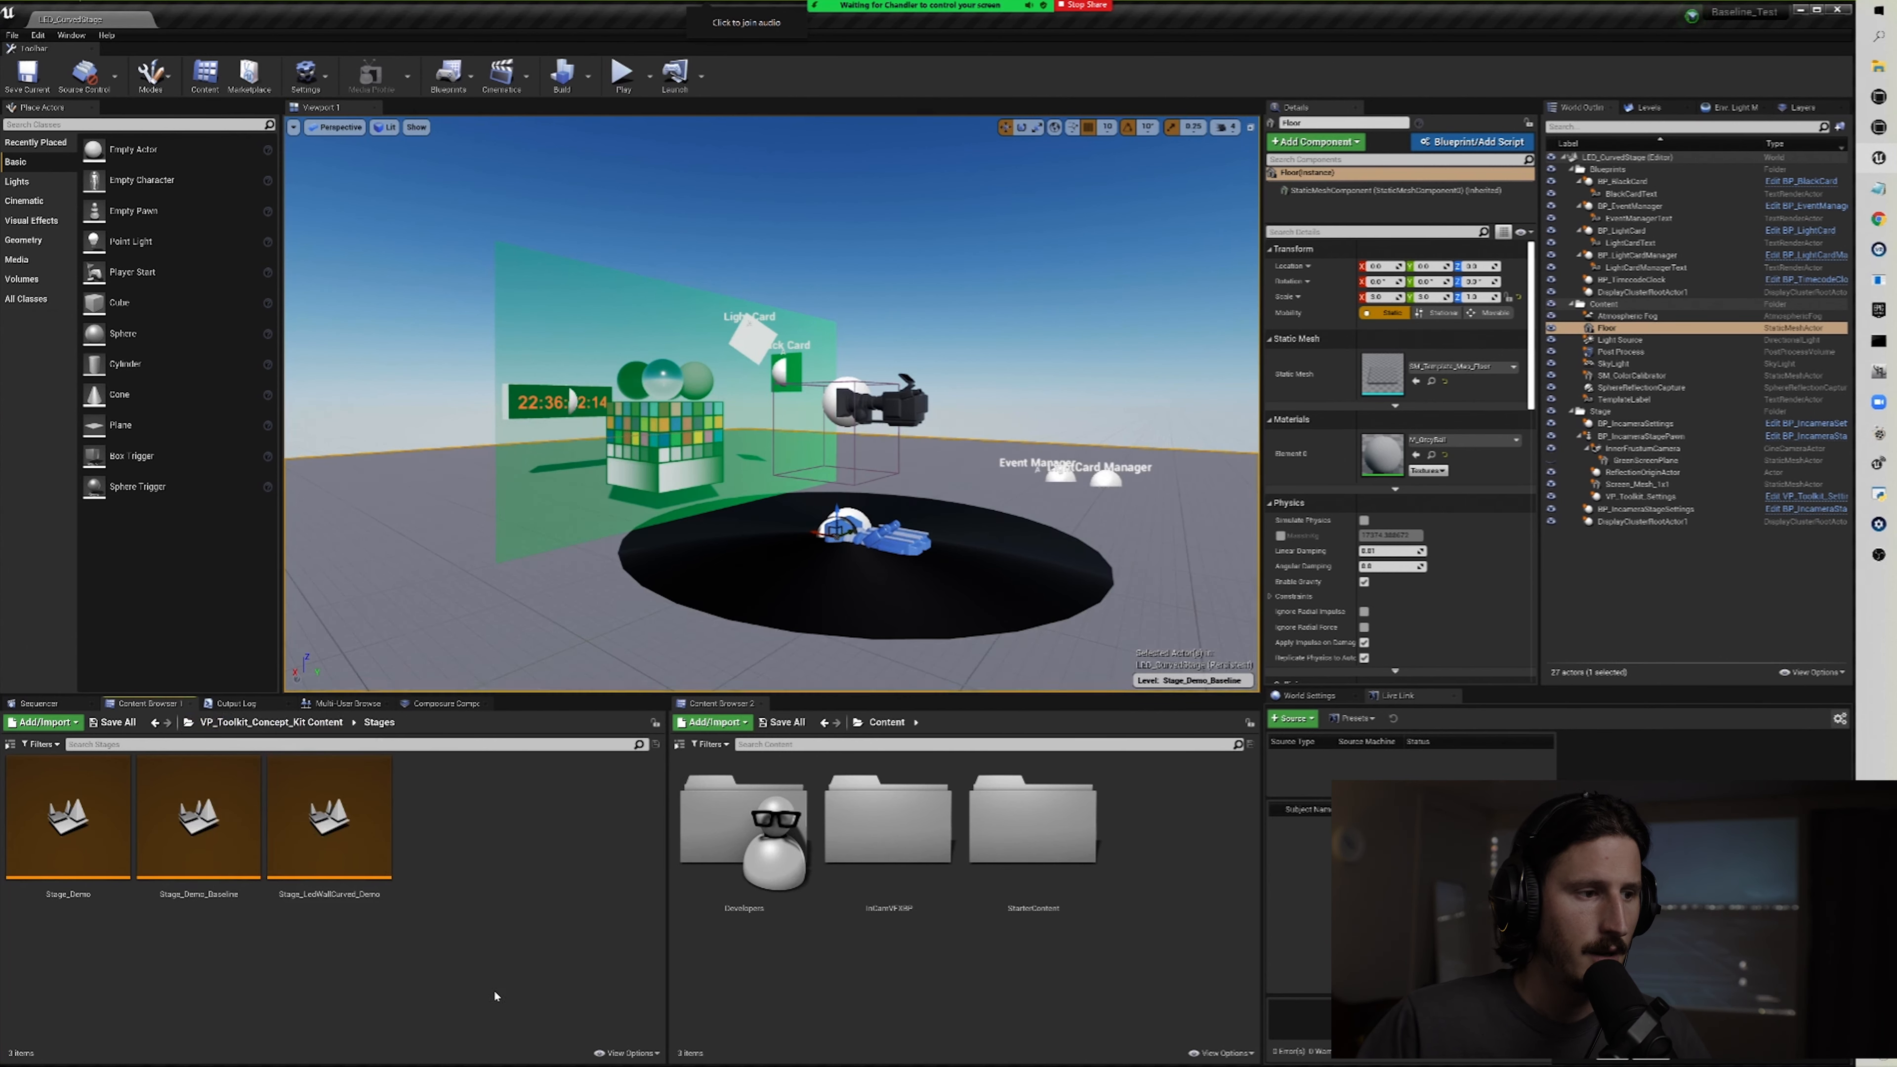
click(217, 824)
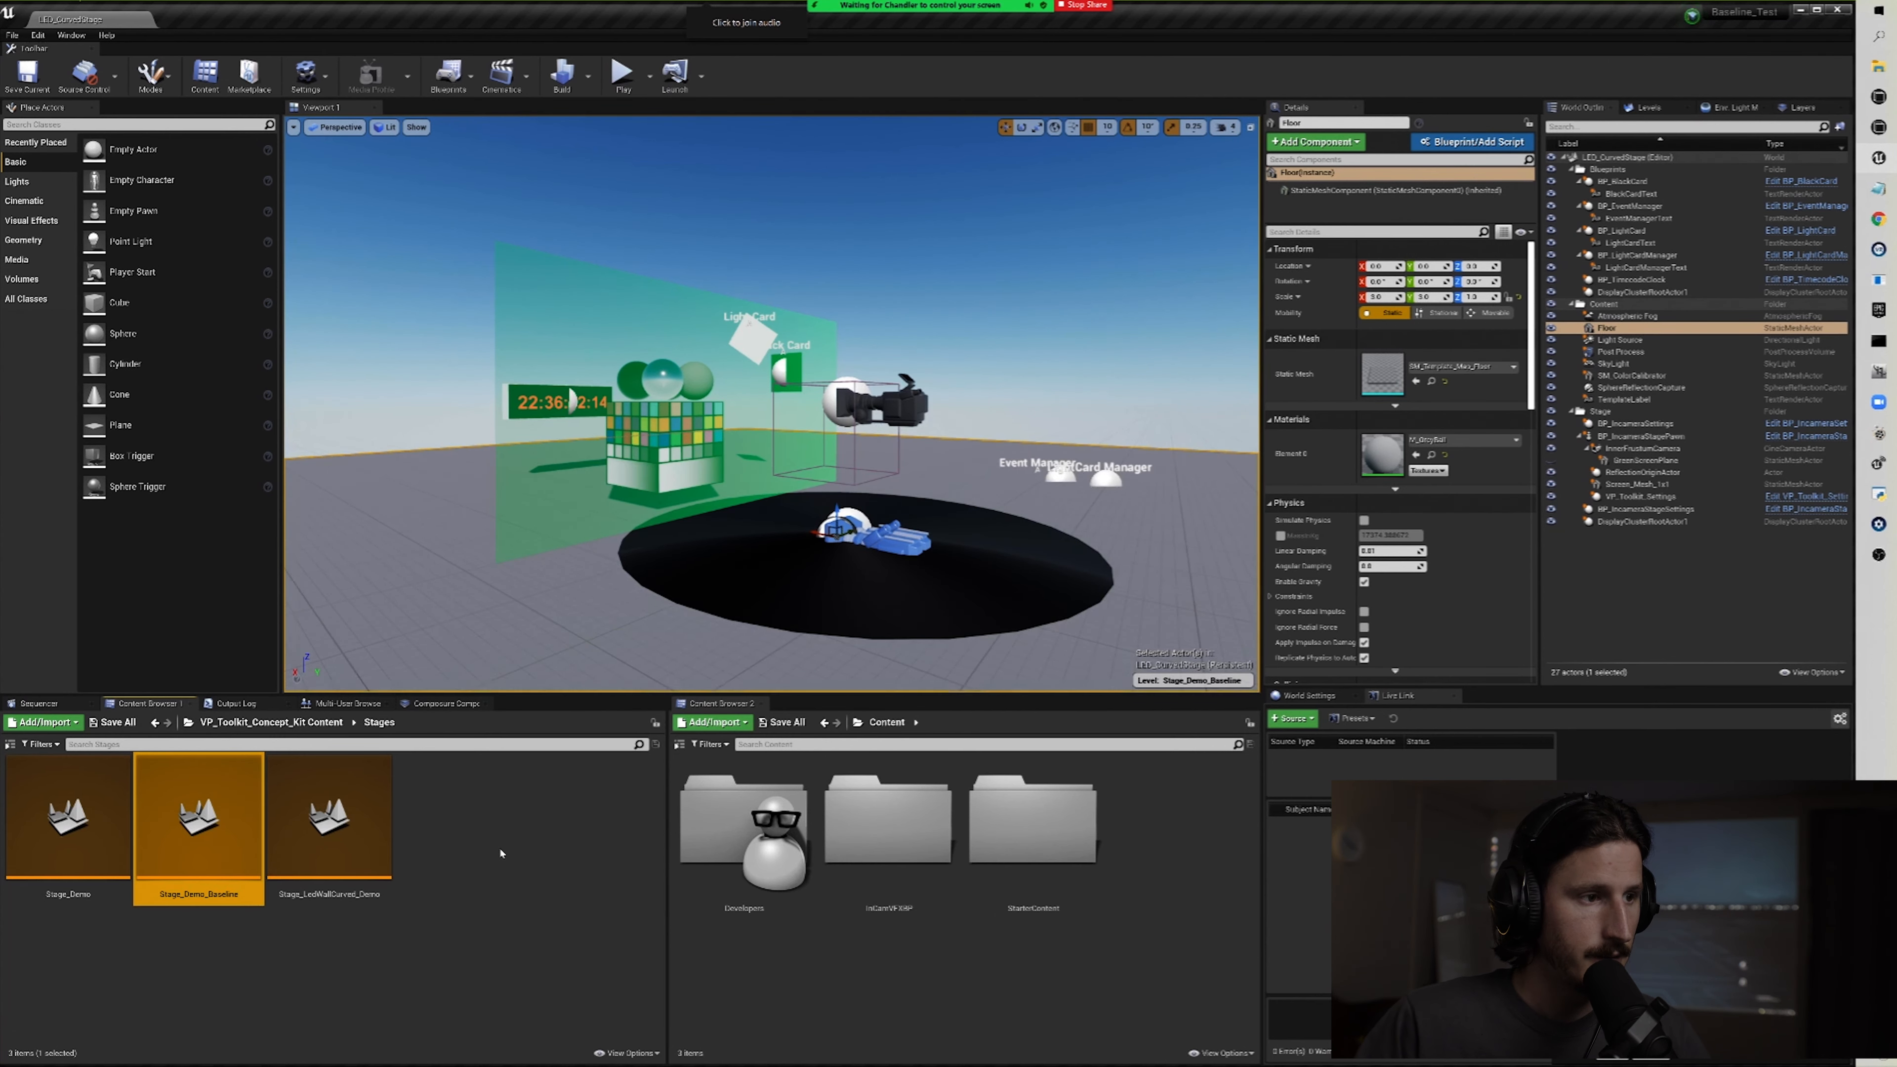
right_click(209, 835)
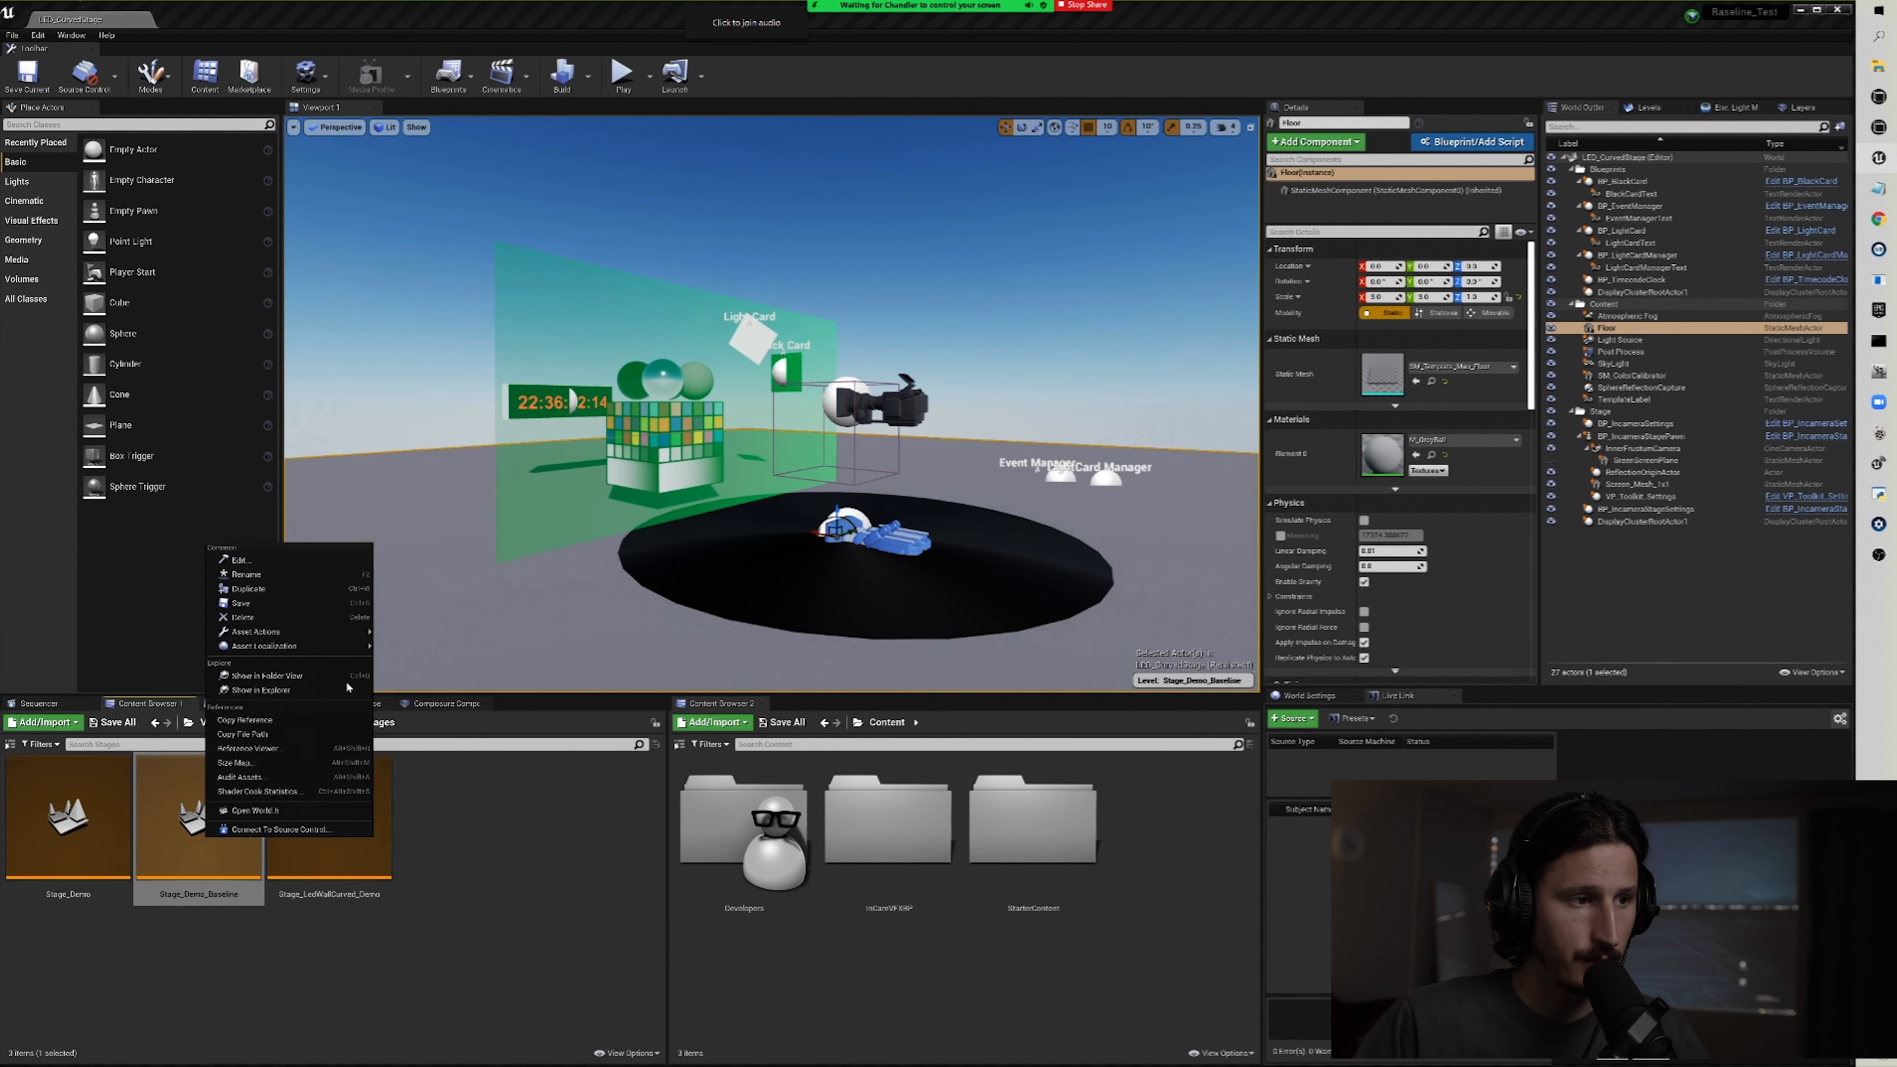
mouse_move(285, 634)
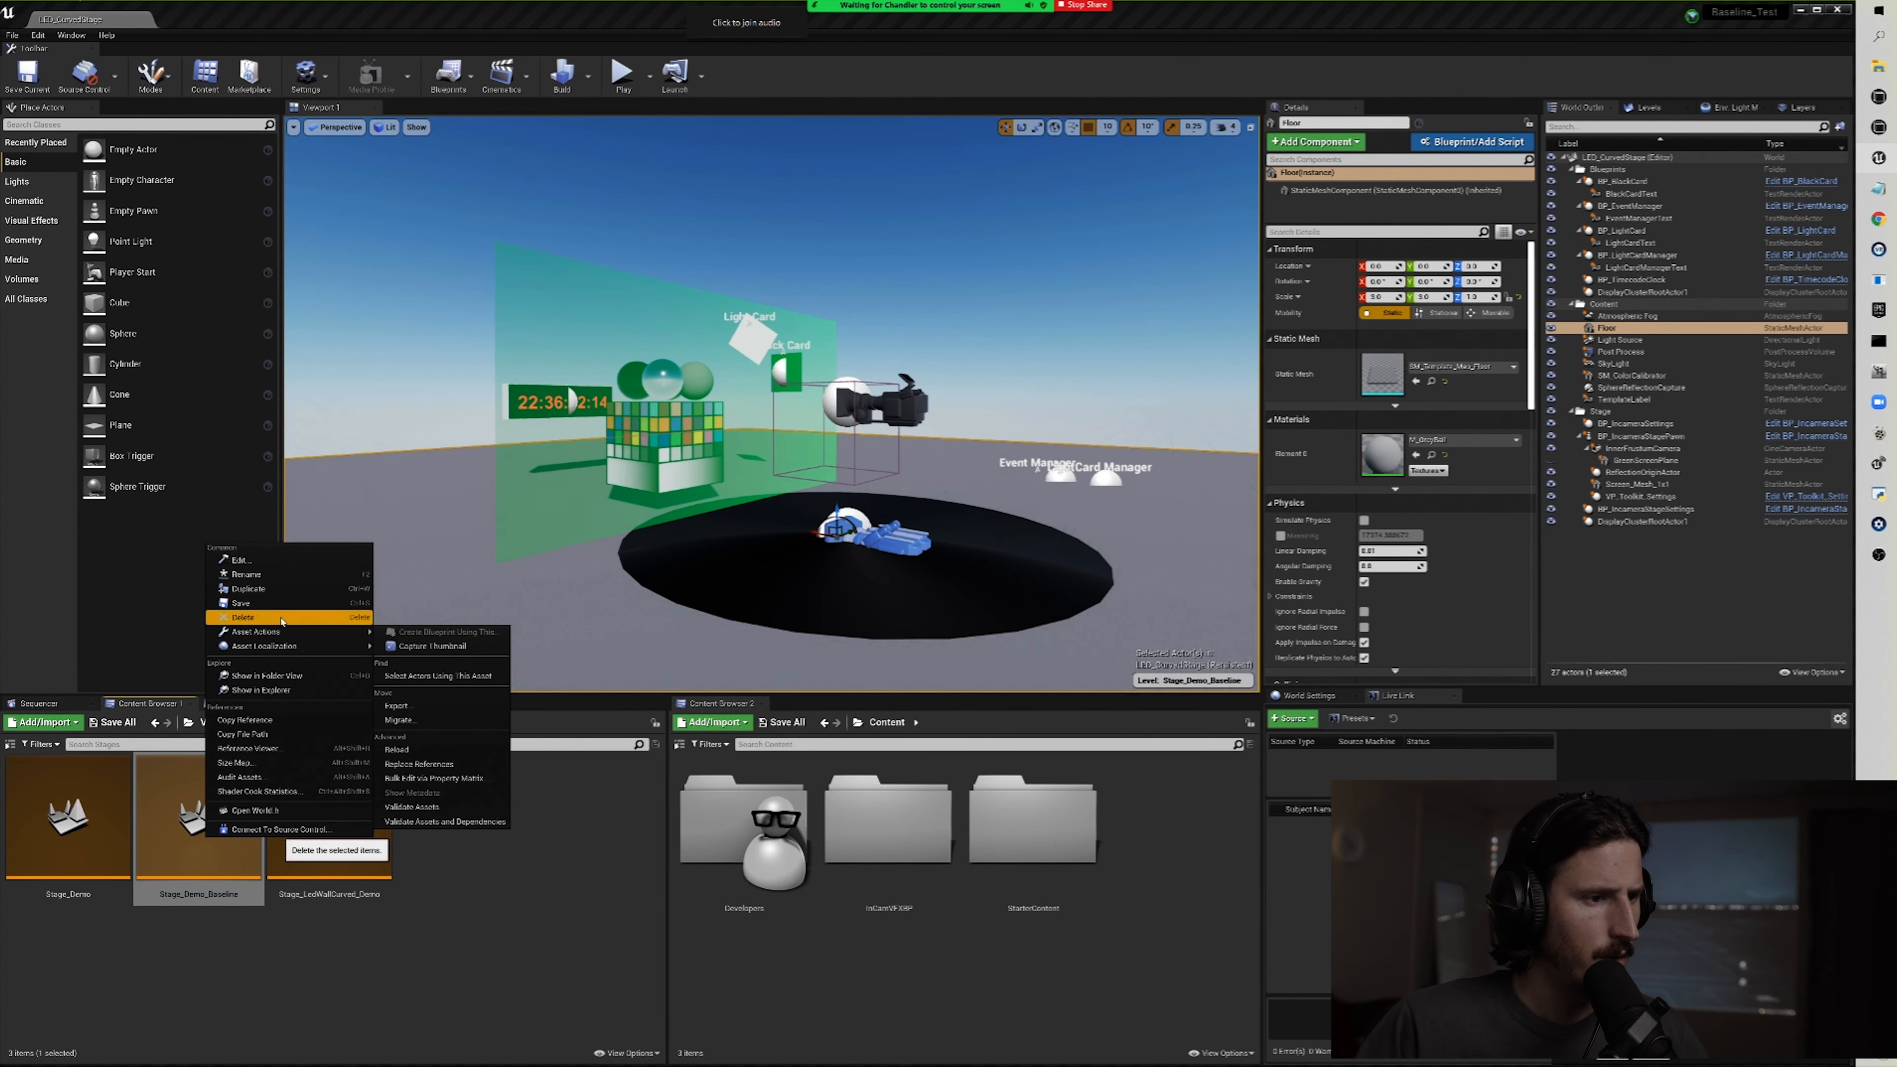
key(Escape)
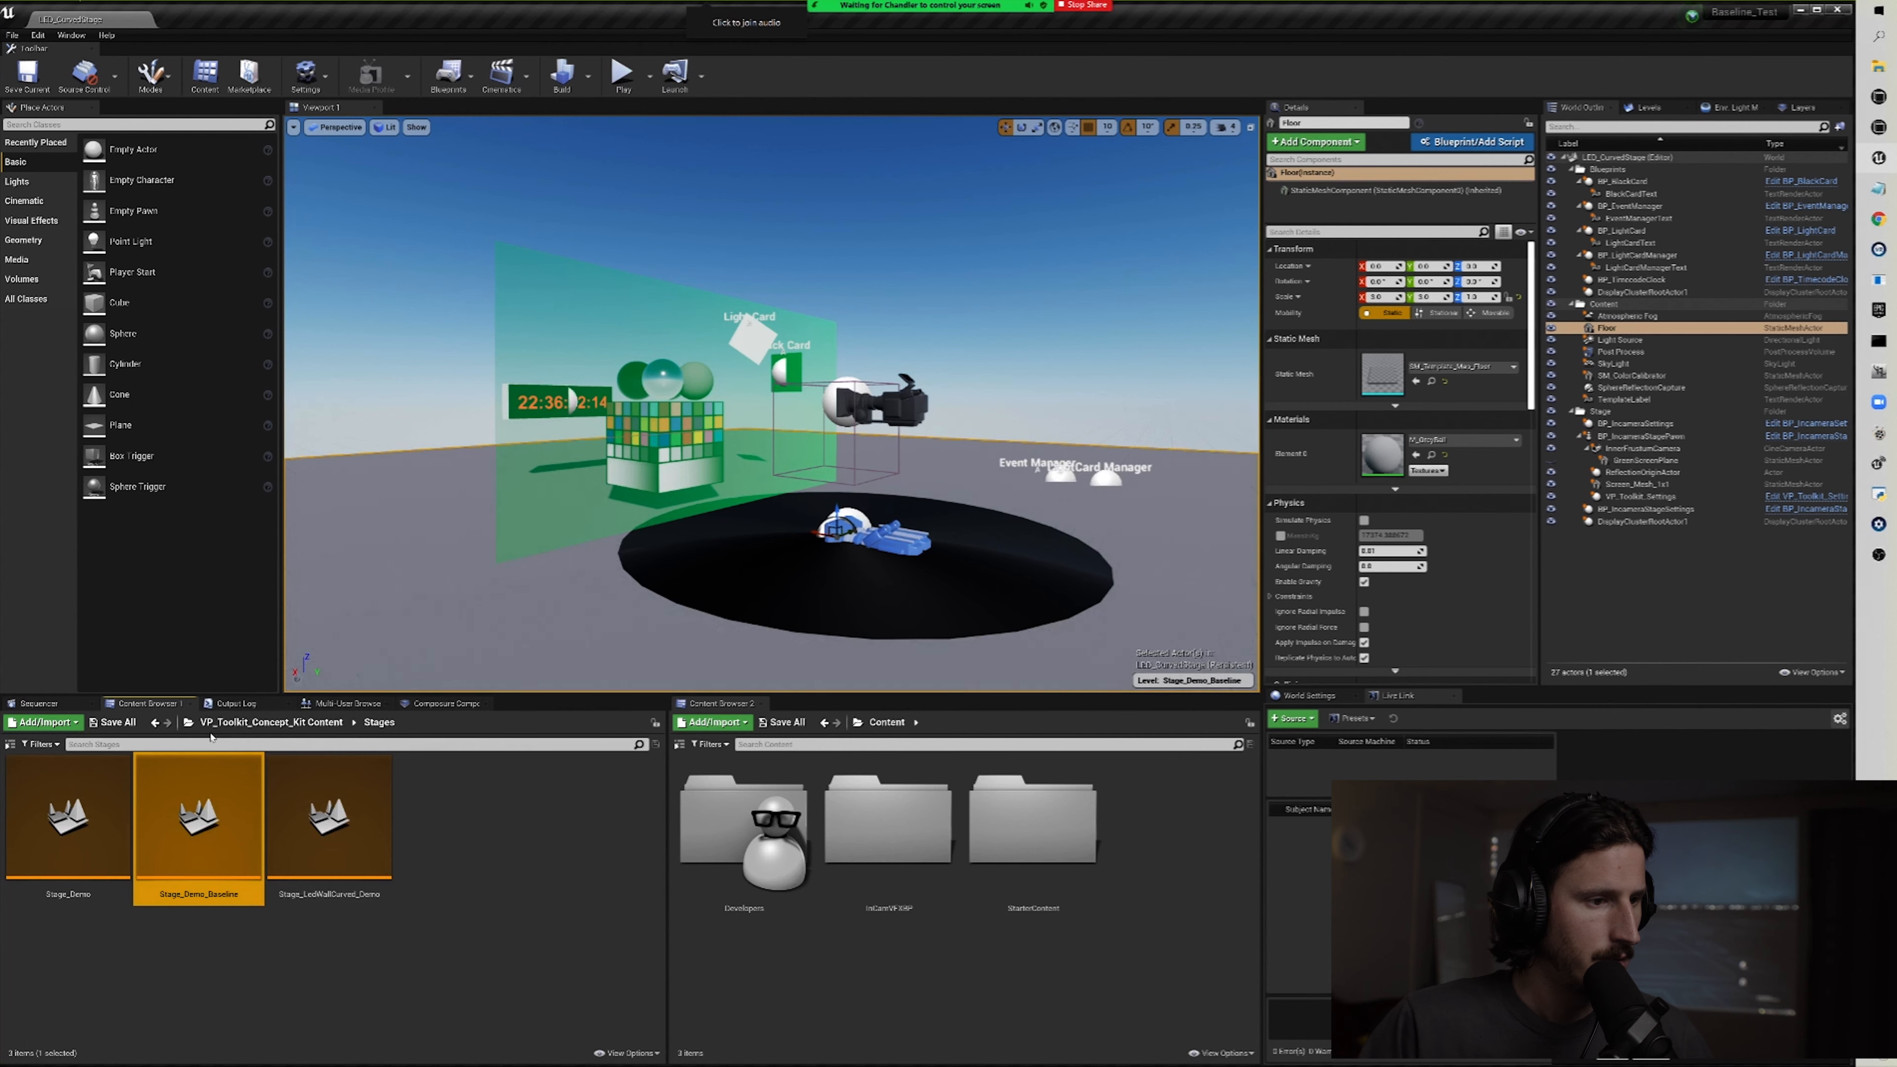
Step: Create a folder named Stages in the project's root Content folder and open it
click(188, 723)
drag(368, 1000, 378, 731)
click(221, 758)
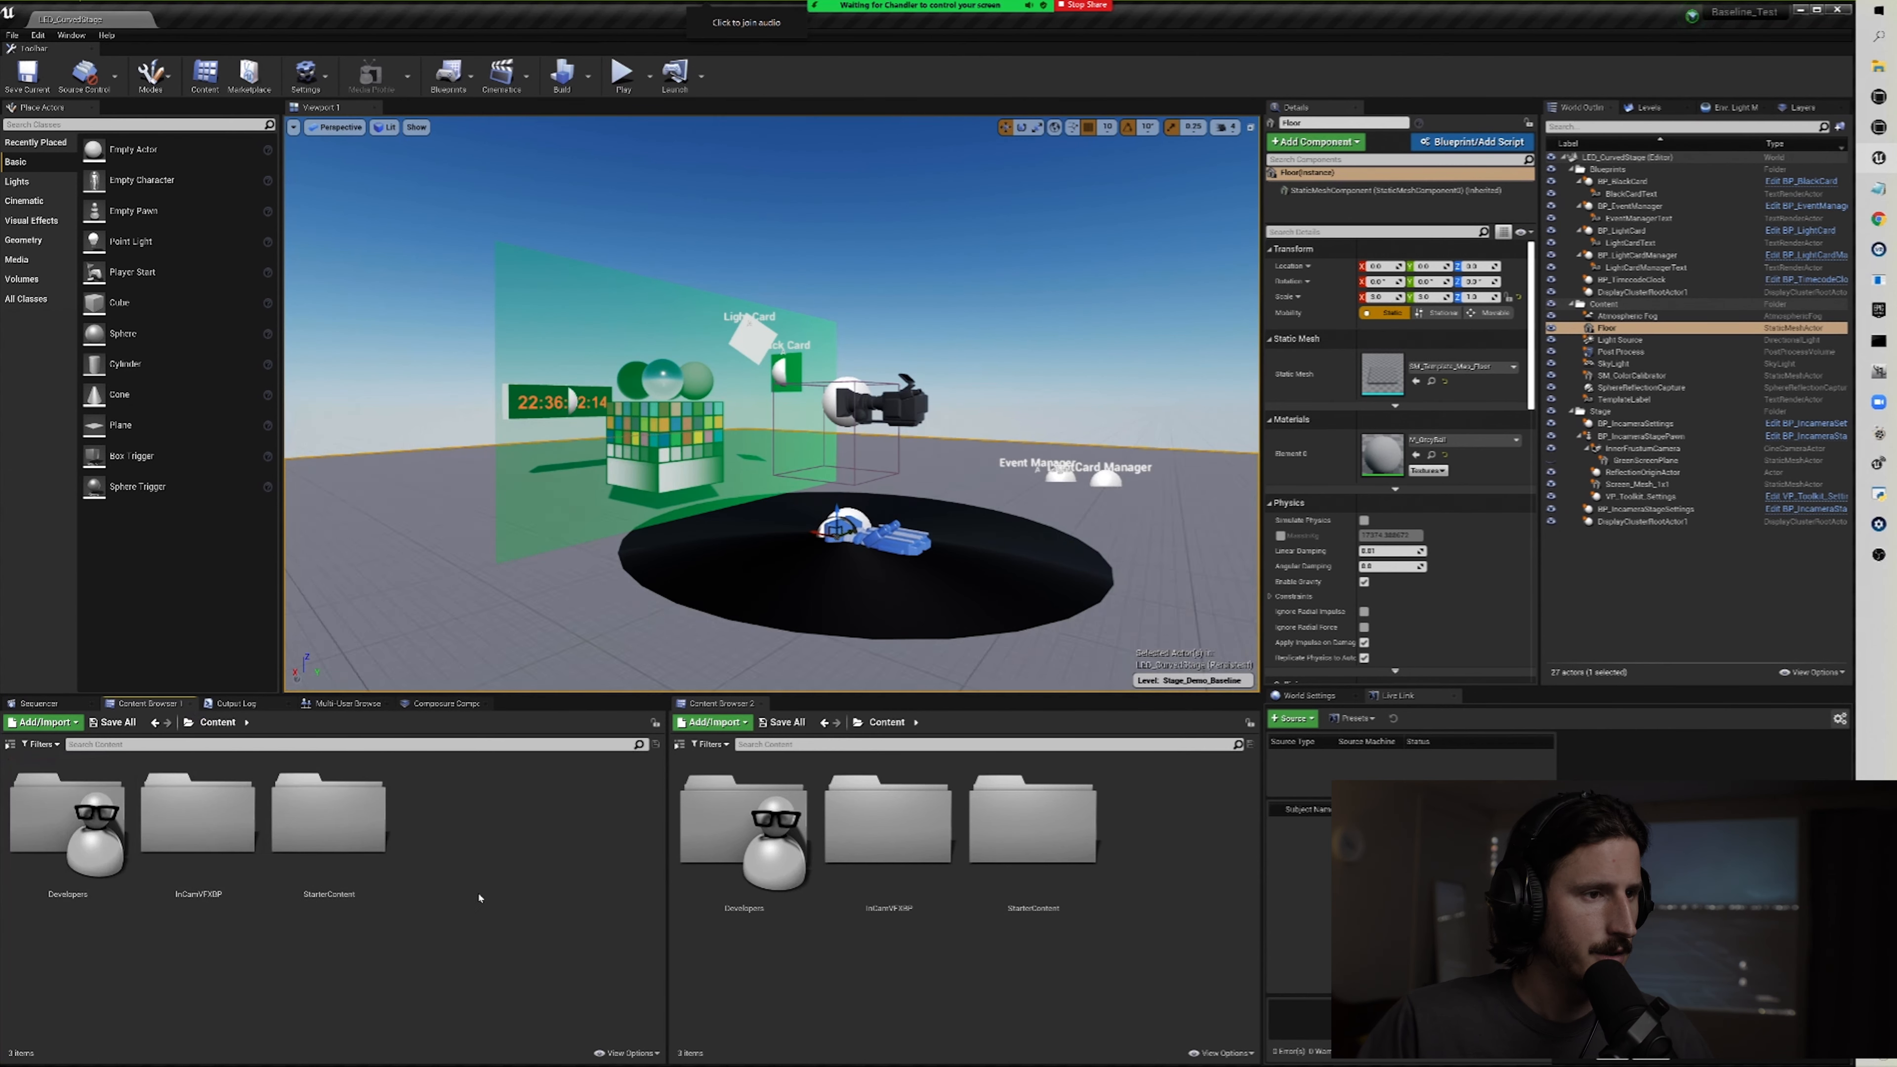
right_click(429, 876)
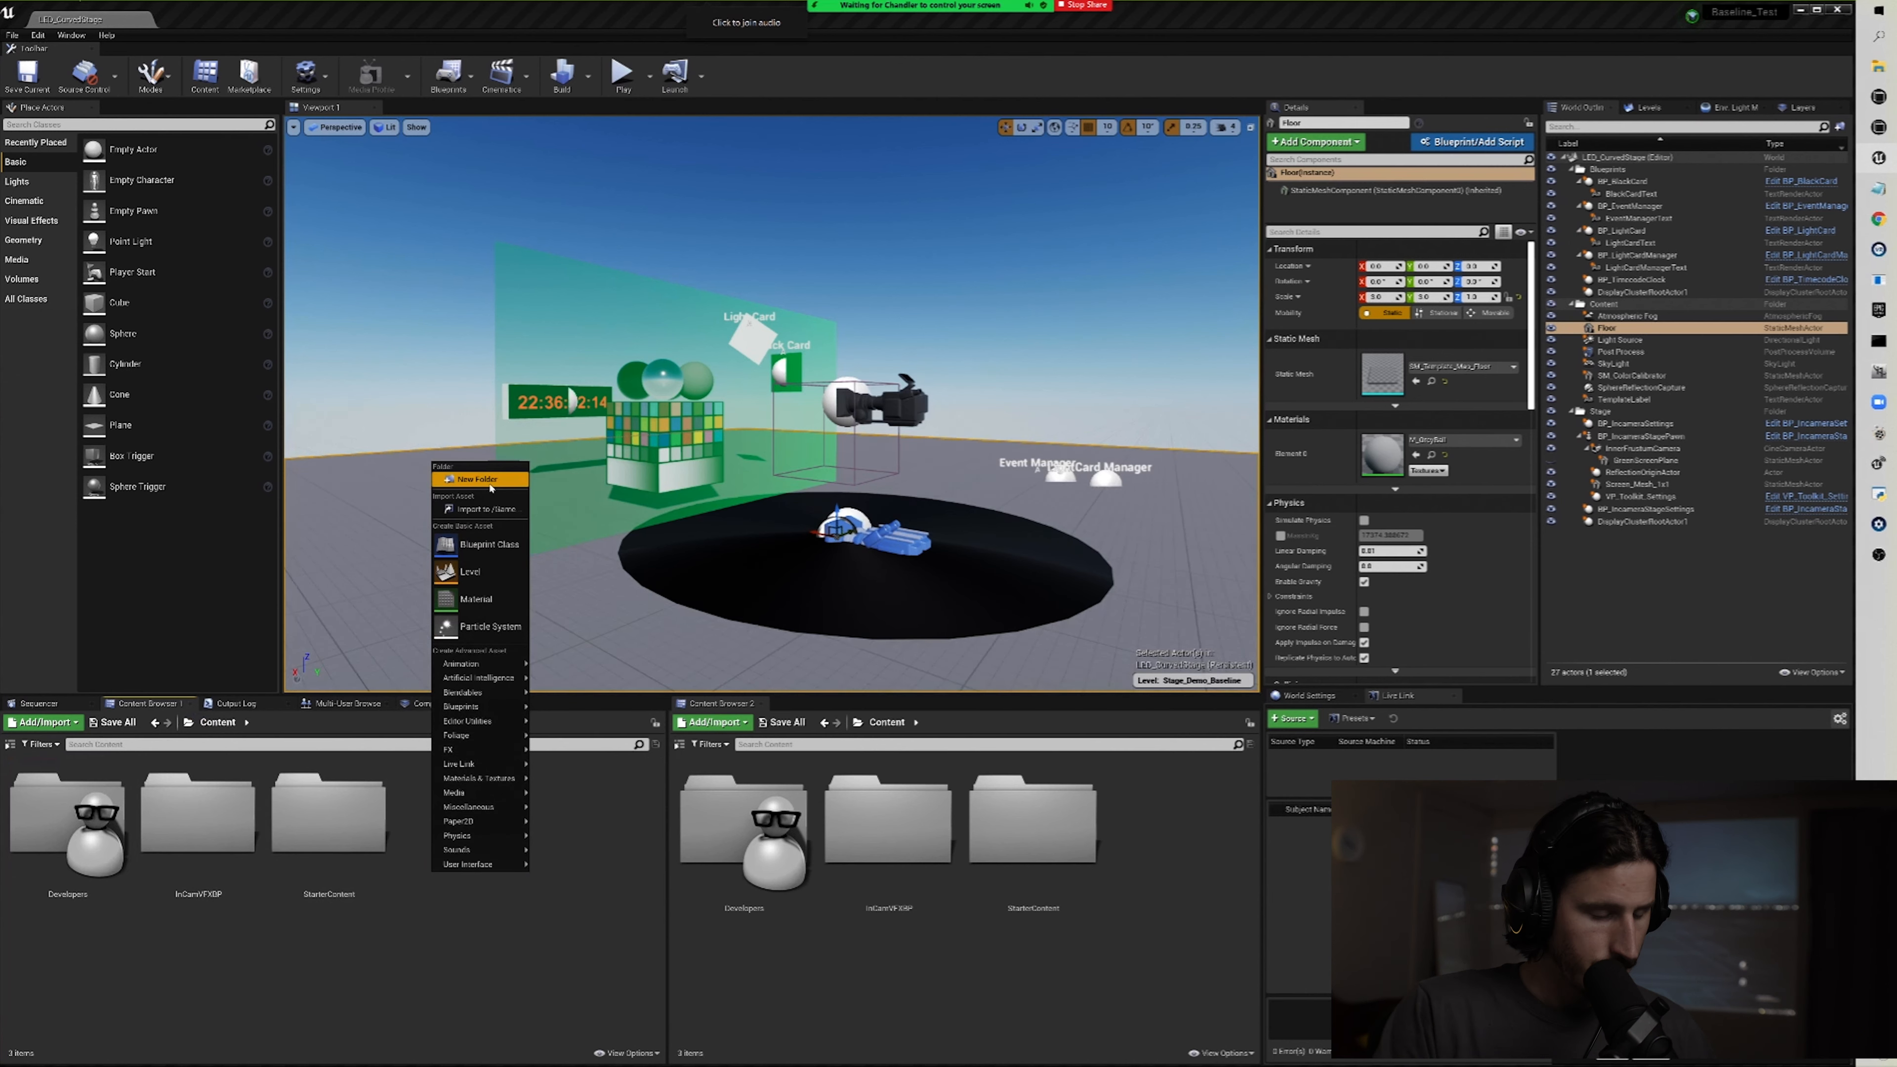
click(482, 485)
text(Stages)
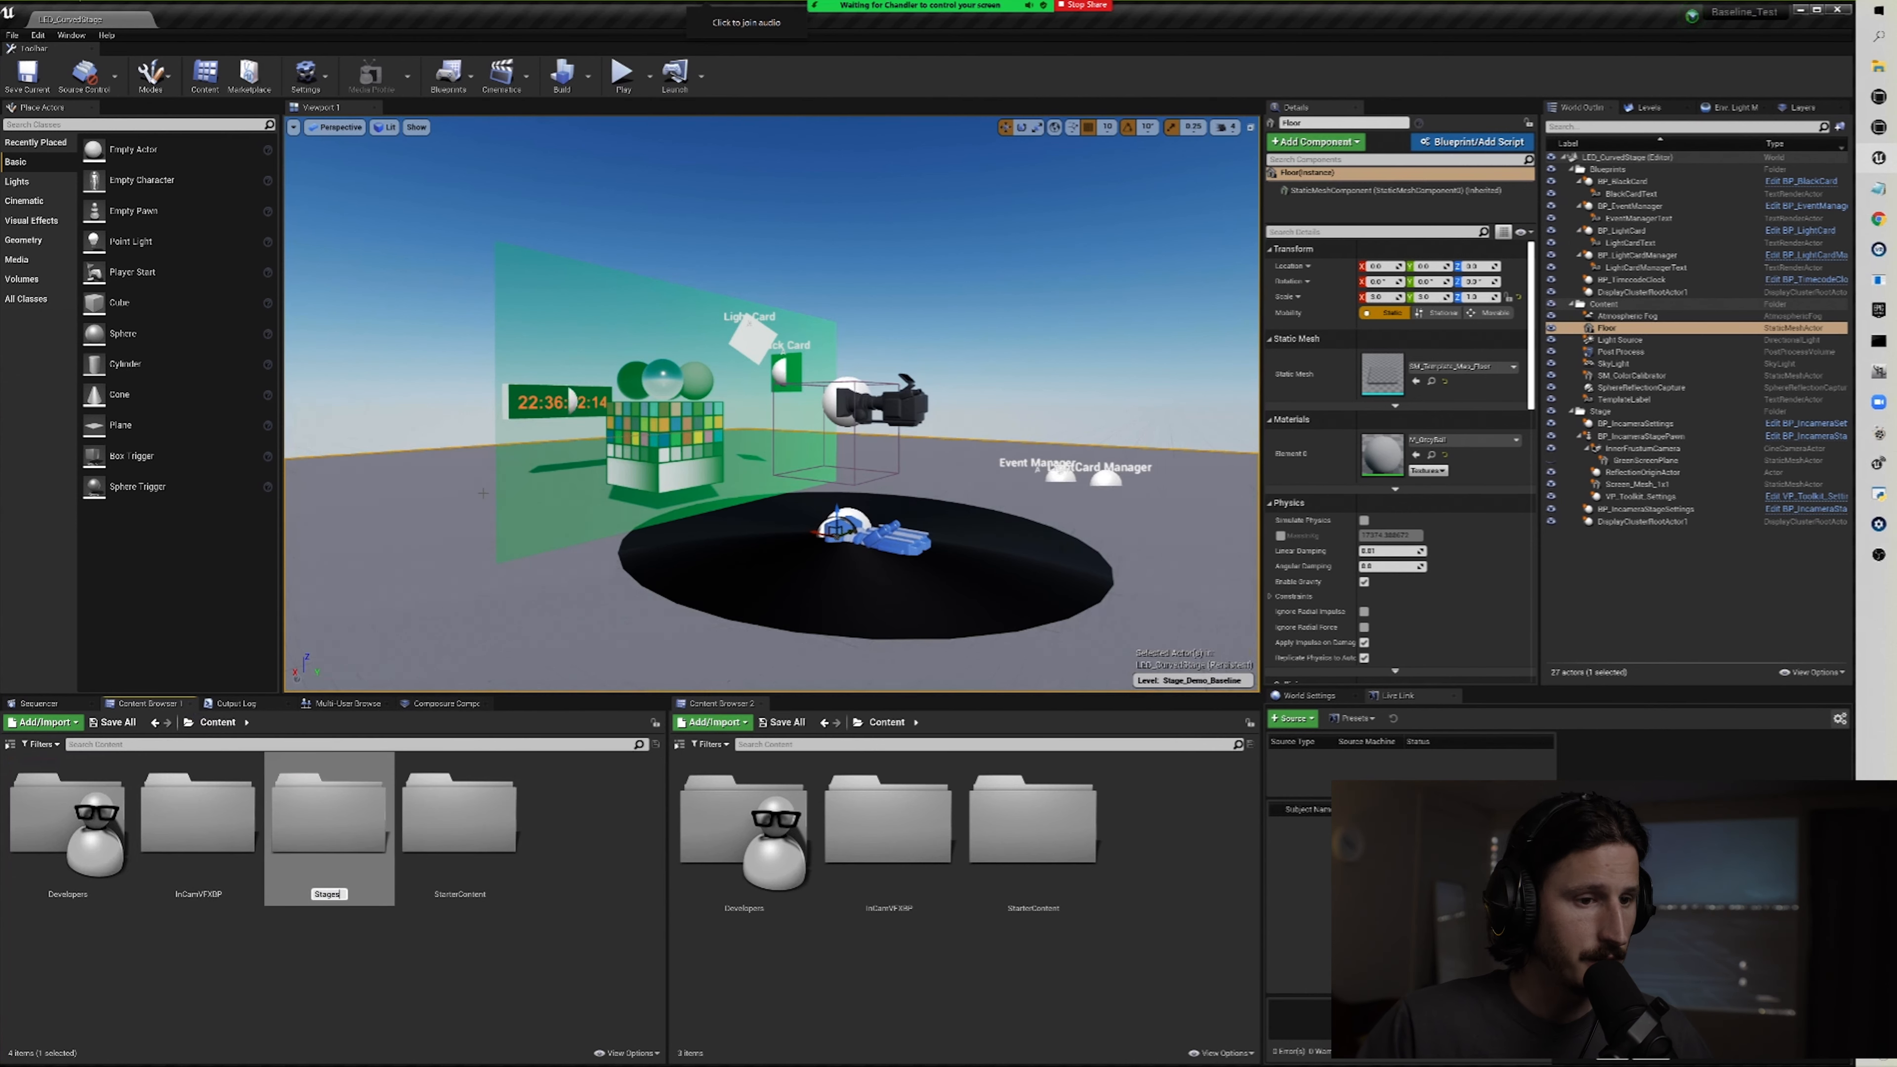
key(Return)
scroll(446, 440, up, 2)
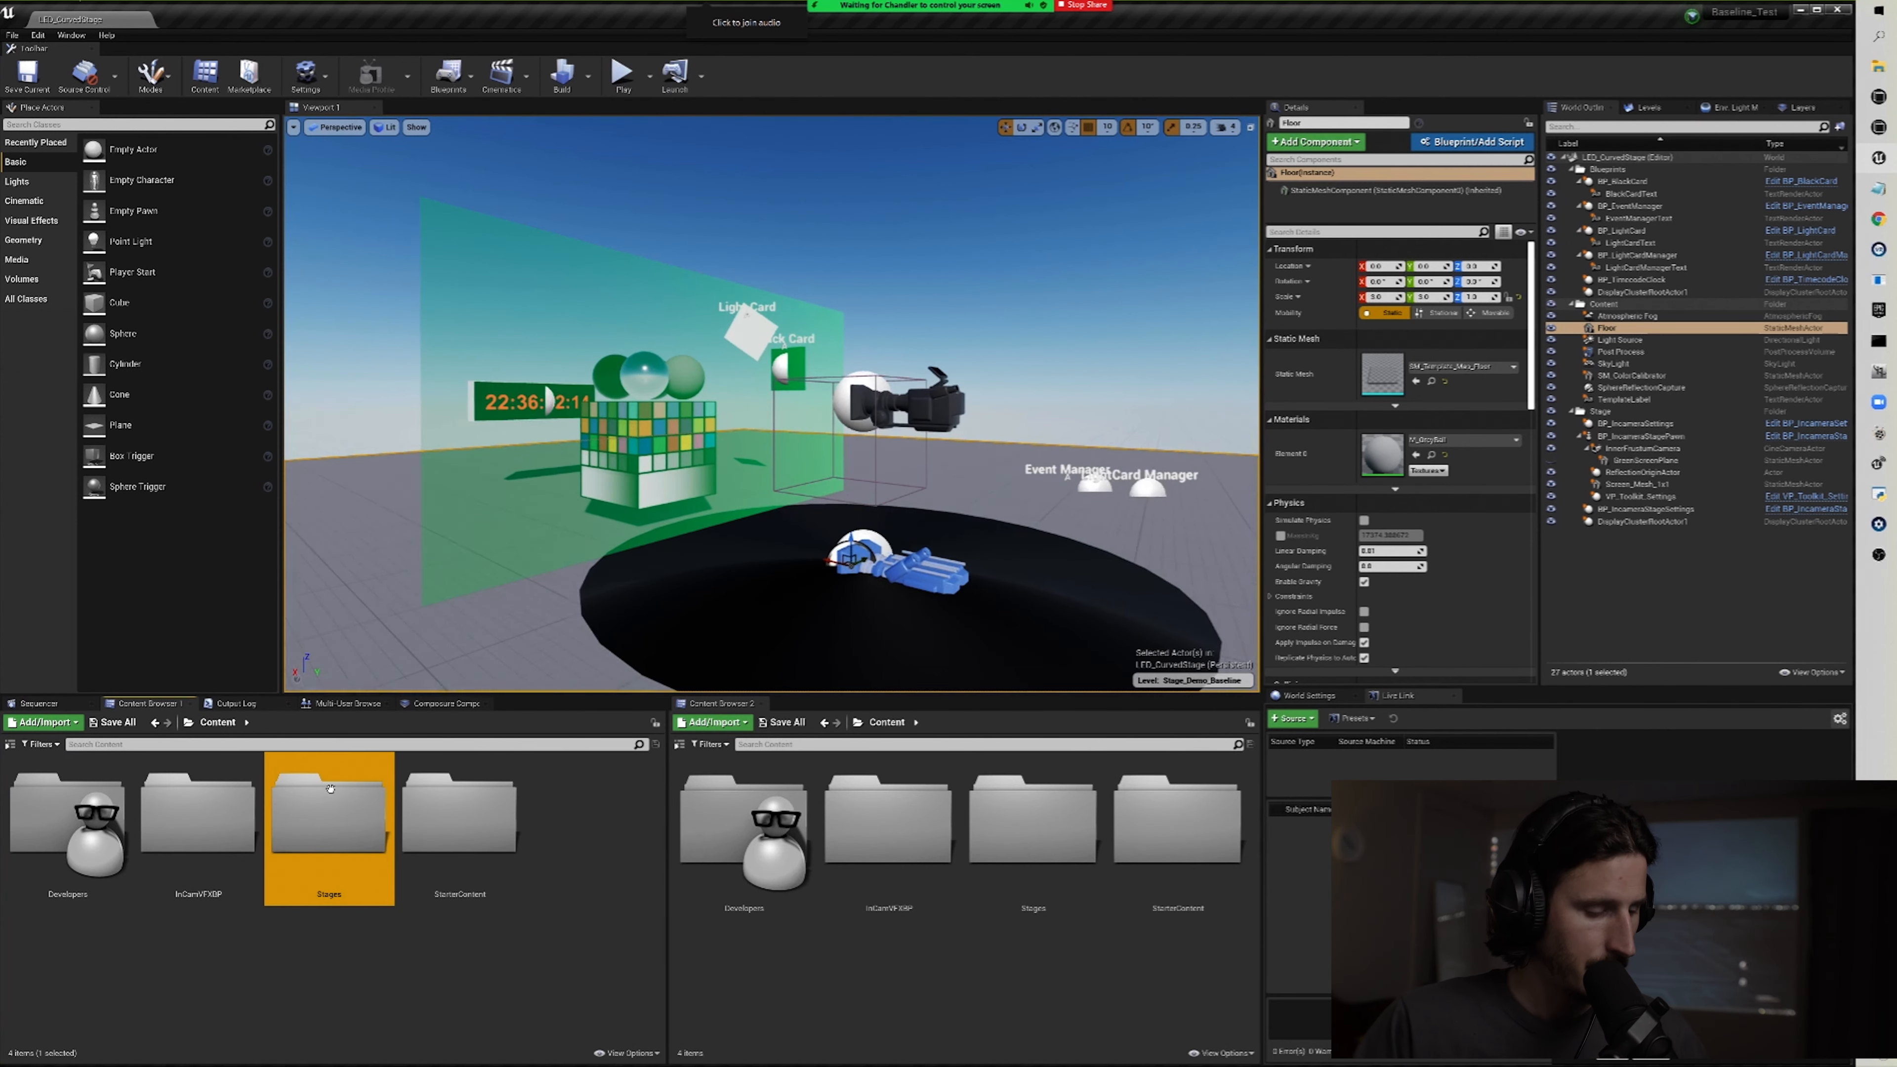
double_click(333, 829)
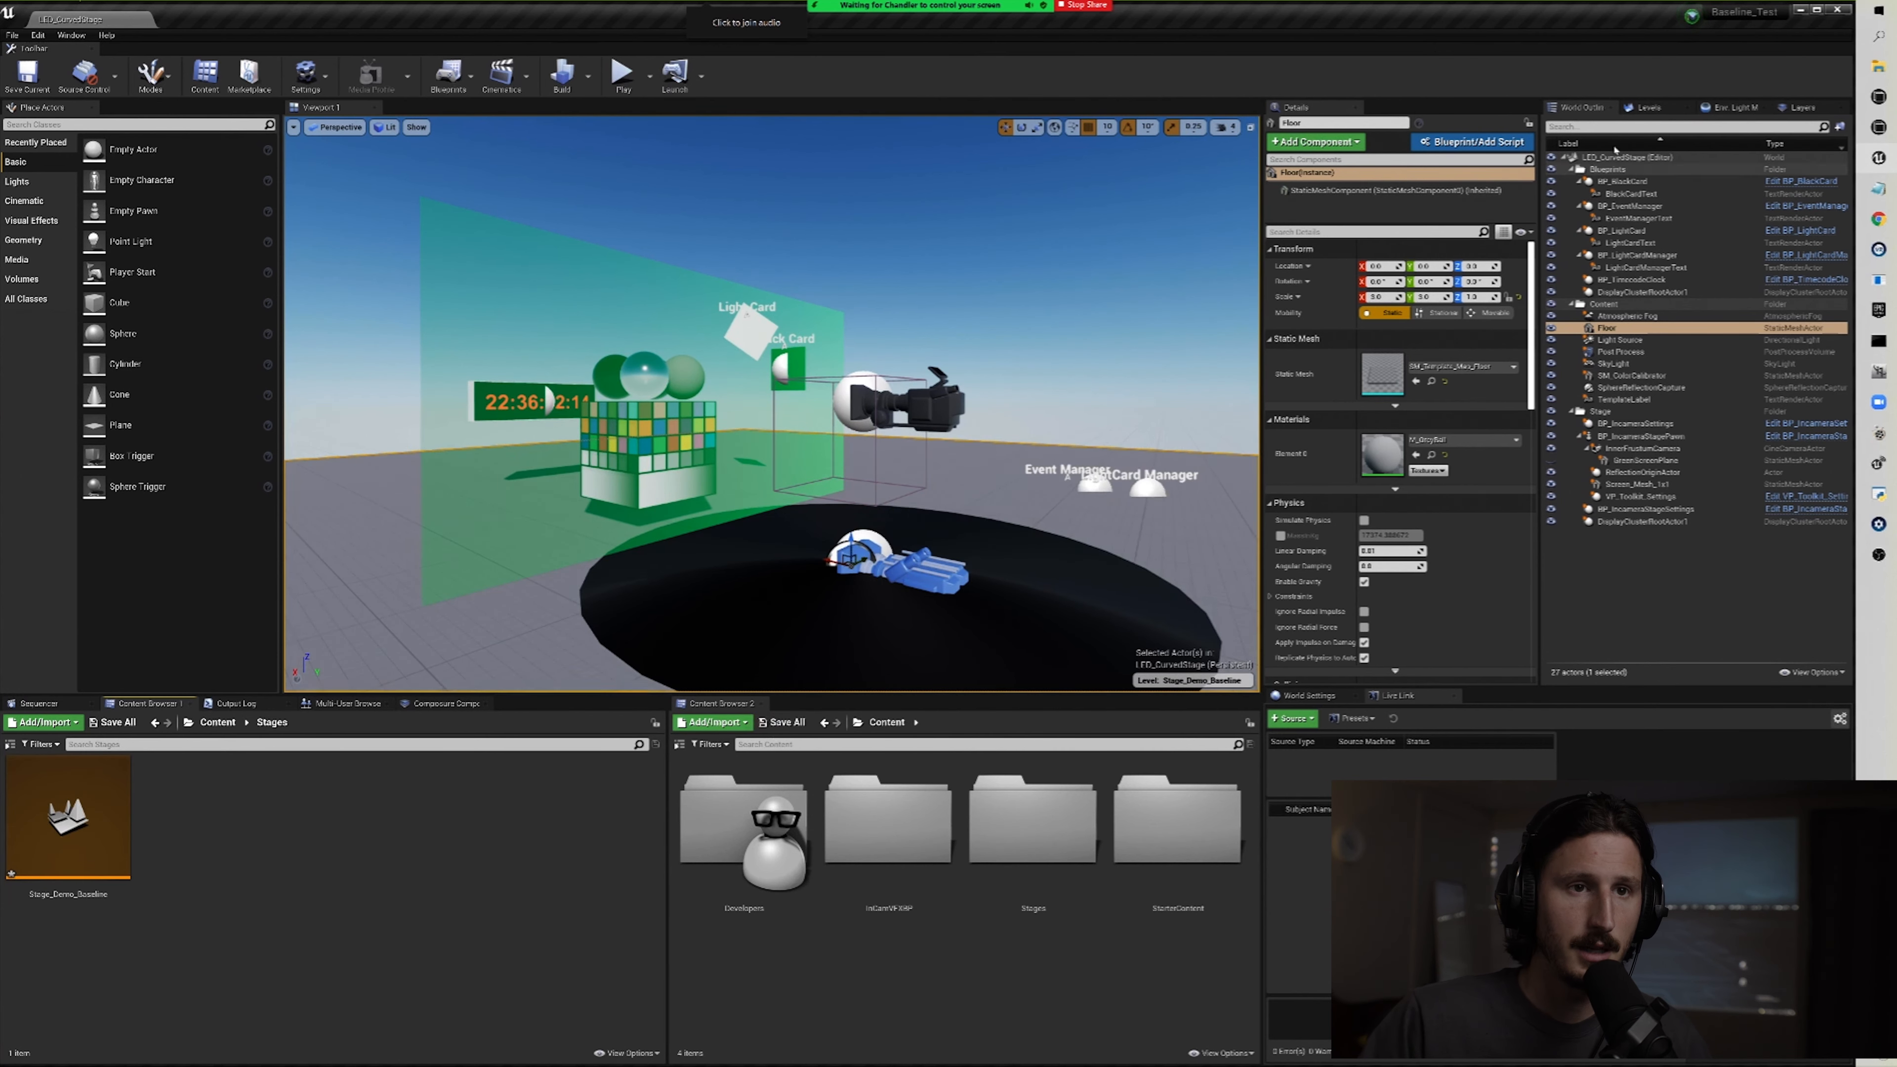
Step: Remove the Stage_Demo_Baseline sublevel from the current persistent level
click(1648, 106)
right_click(1619, 176)
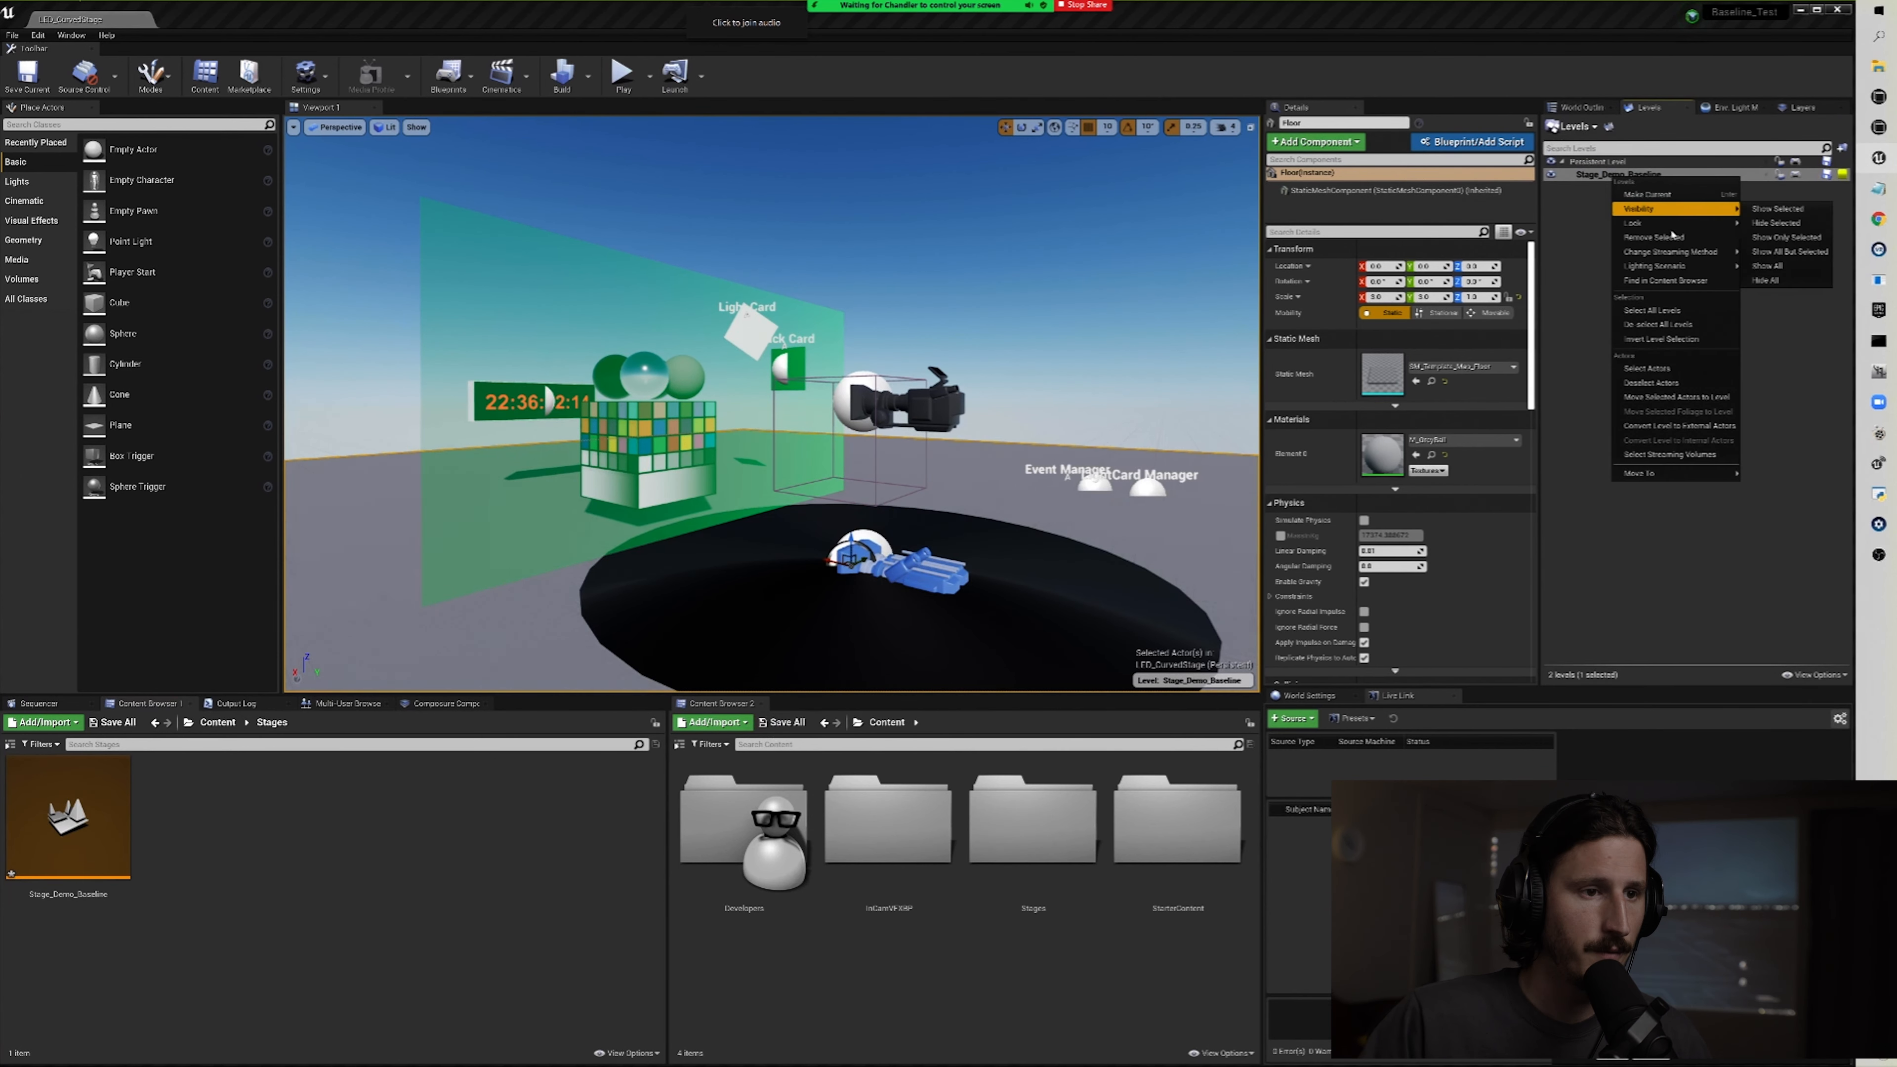
click(1652, 245)
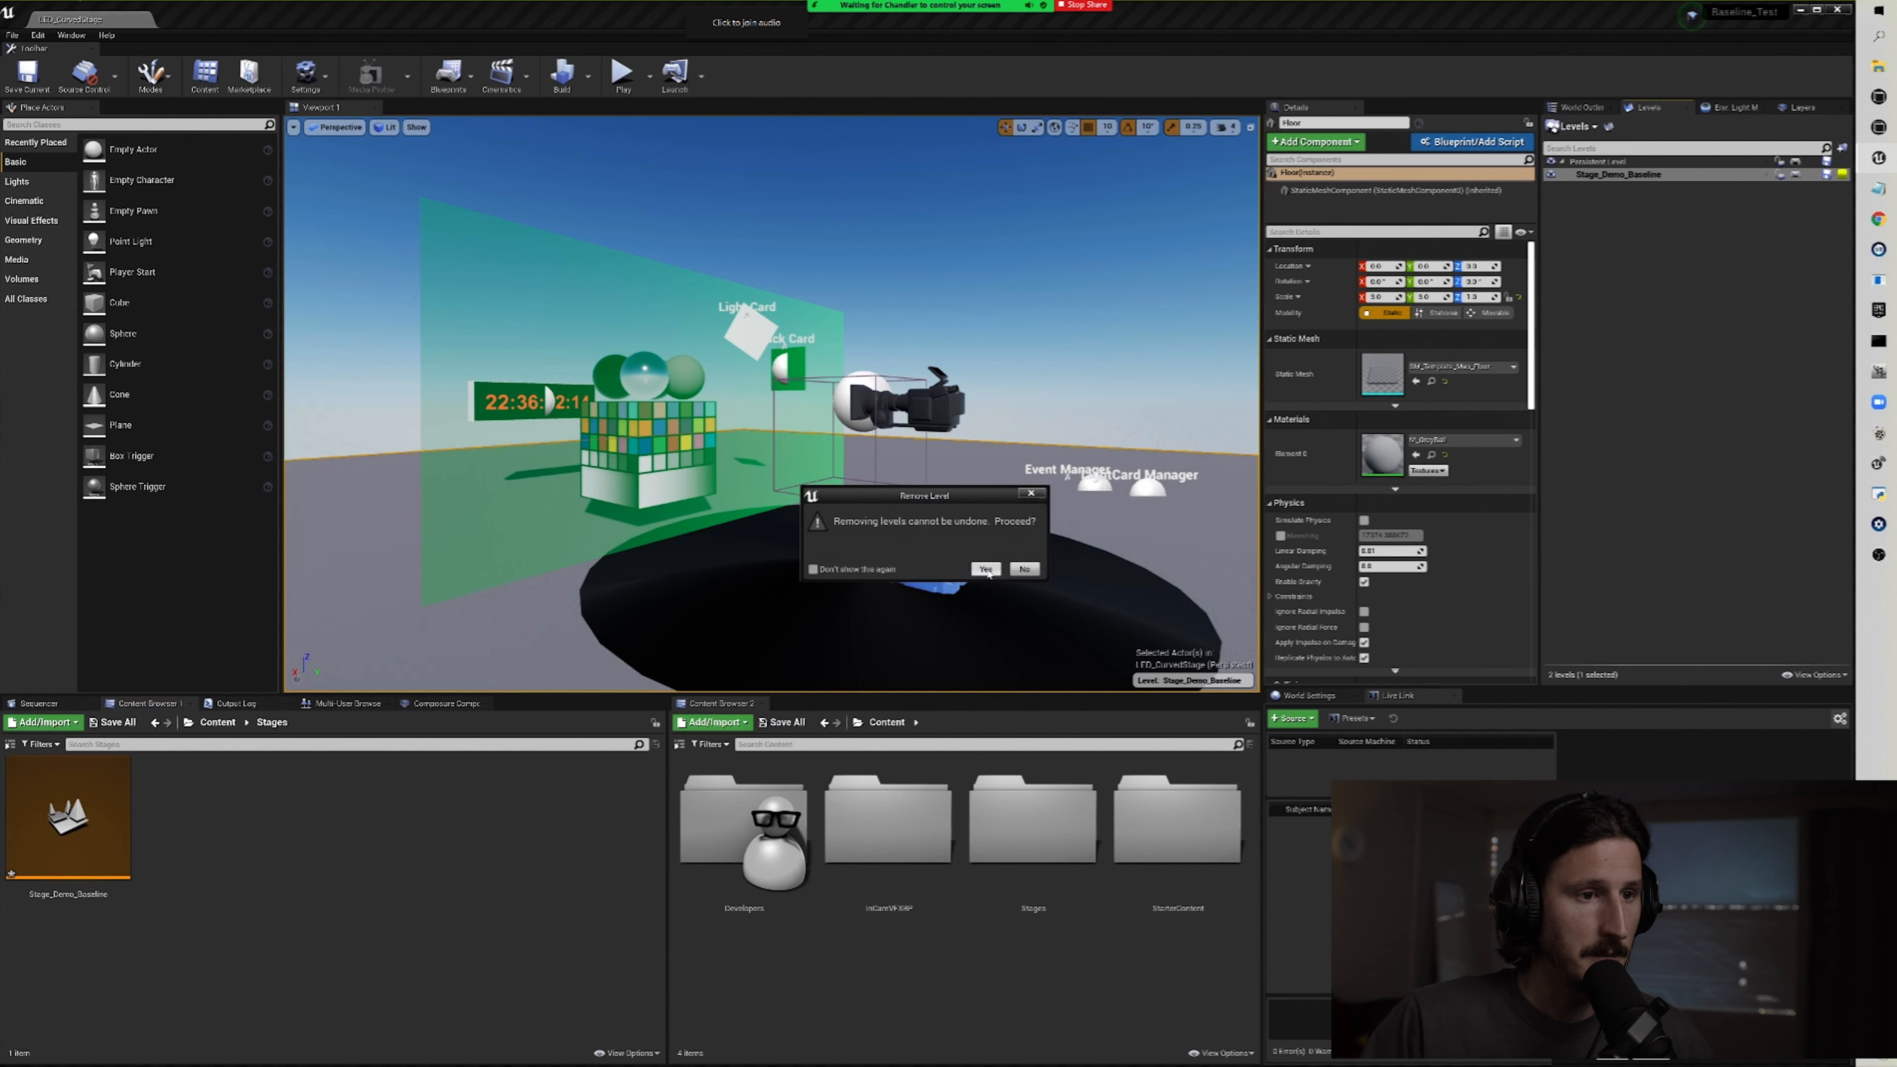
click(985, 569)
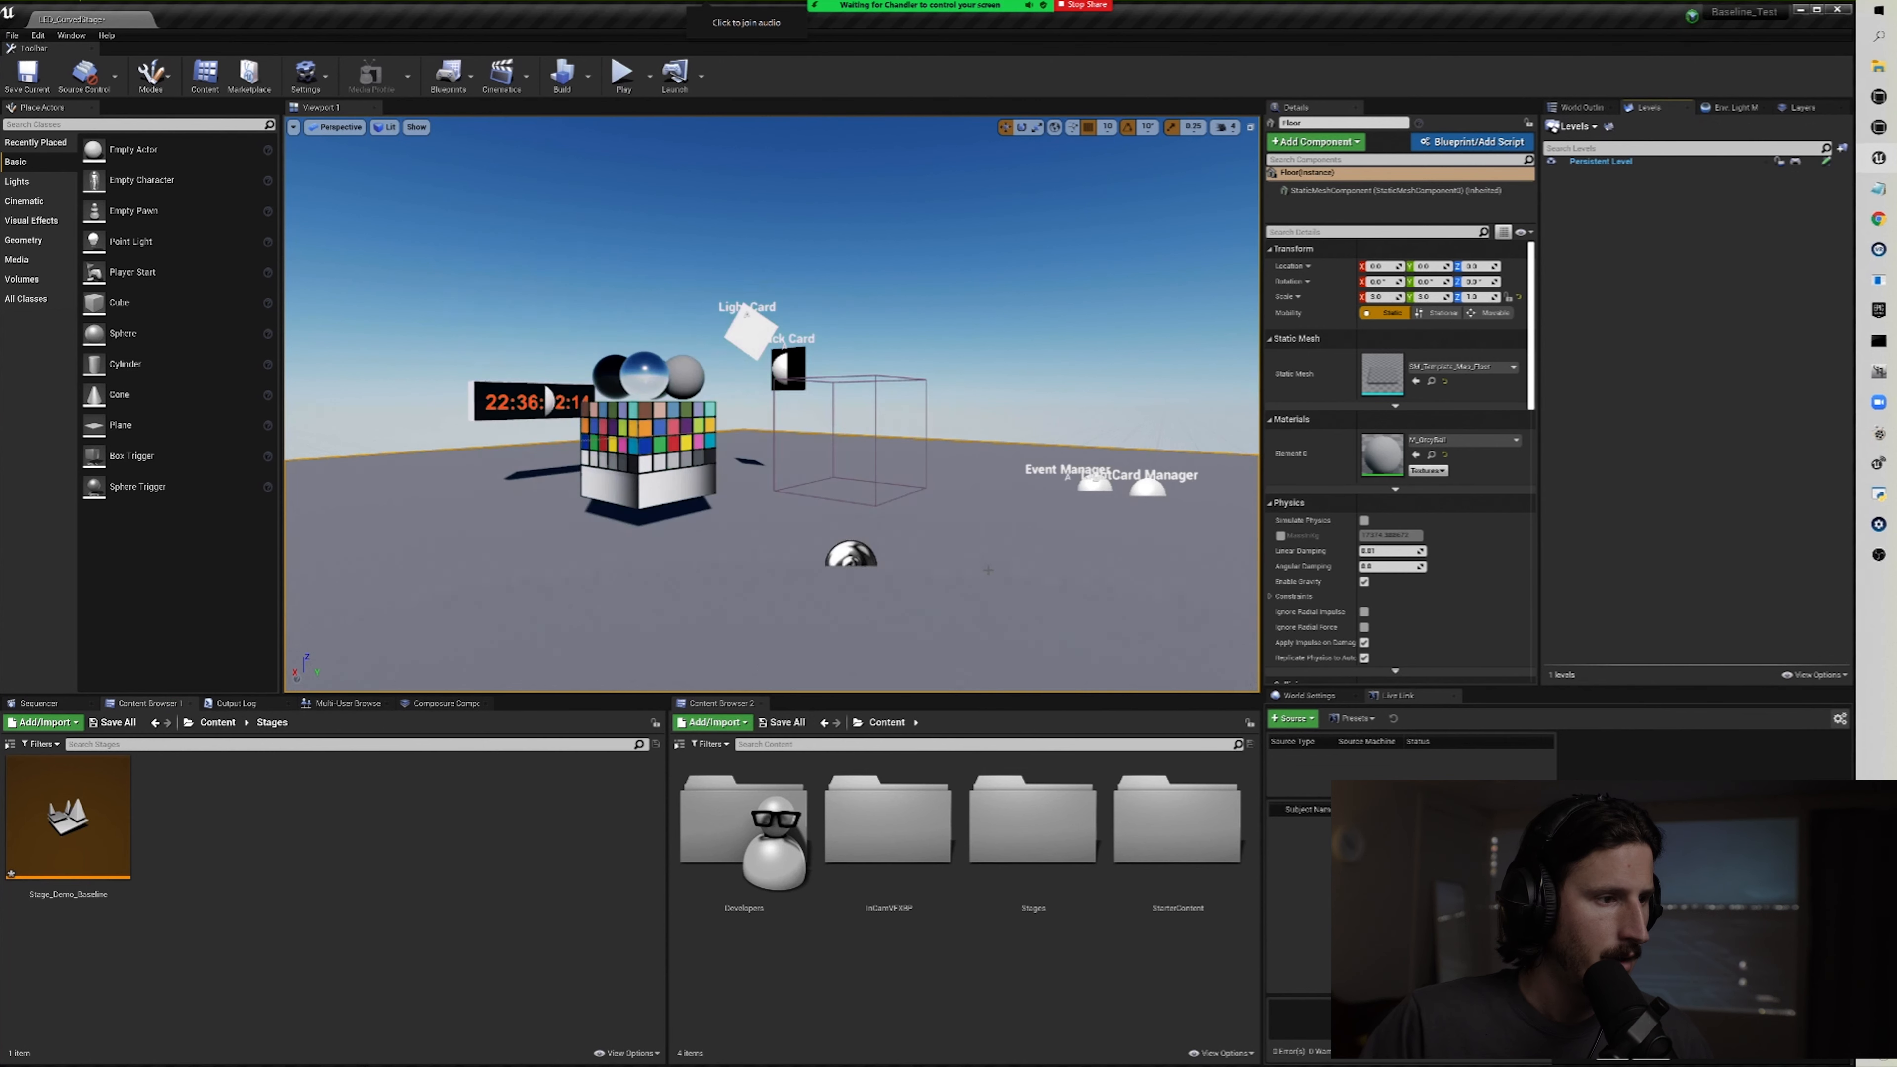
Step: Add Stage_Demo_Baseline from Content/Stages as a sublevel and set its streaming method to Always Loaded
drag(105, 822, 1583, 249)
right_click(1600, 177)
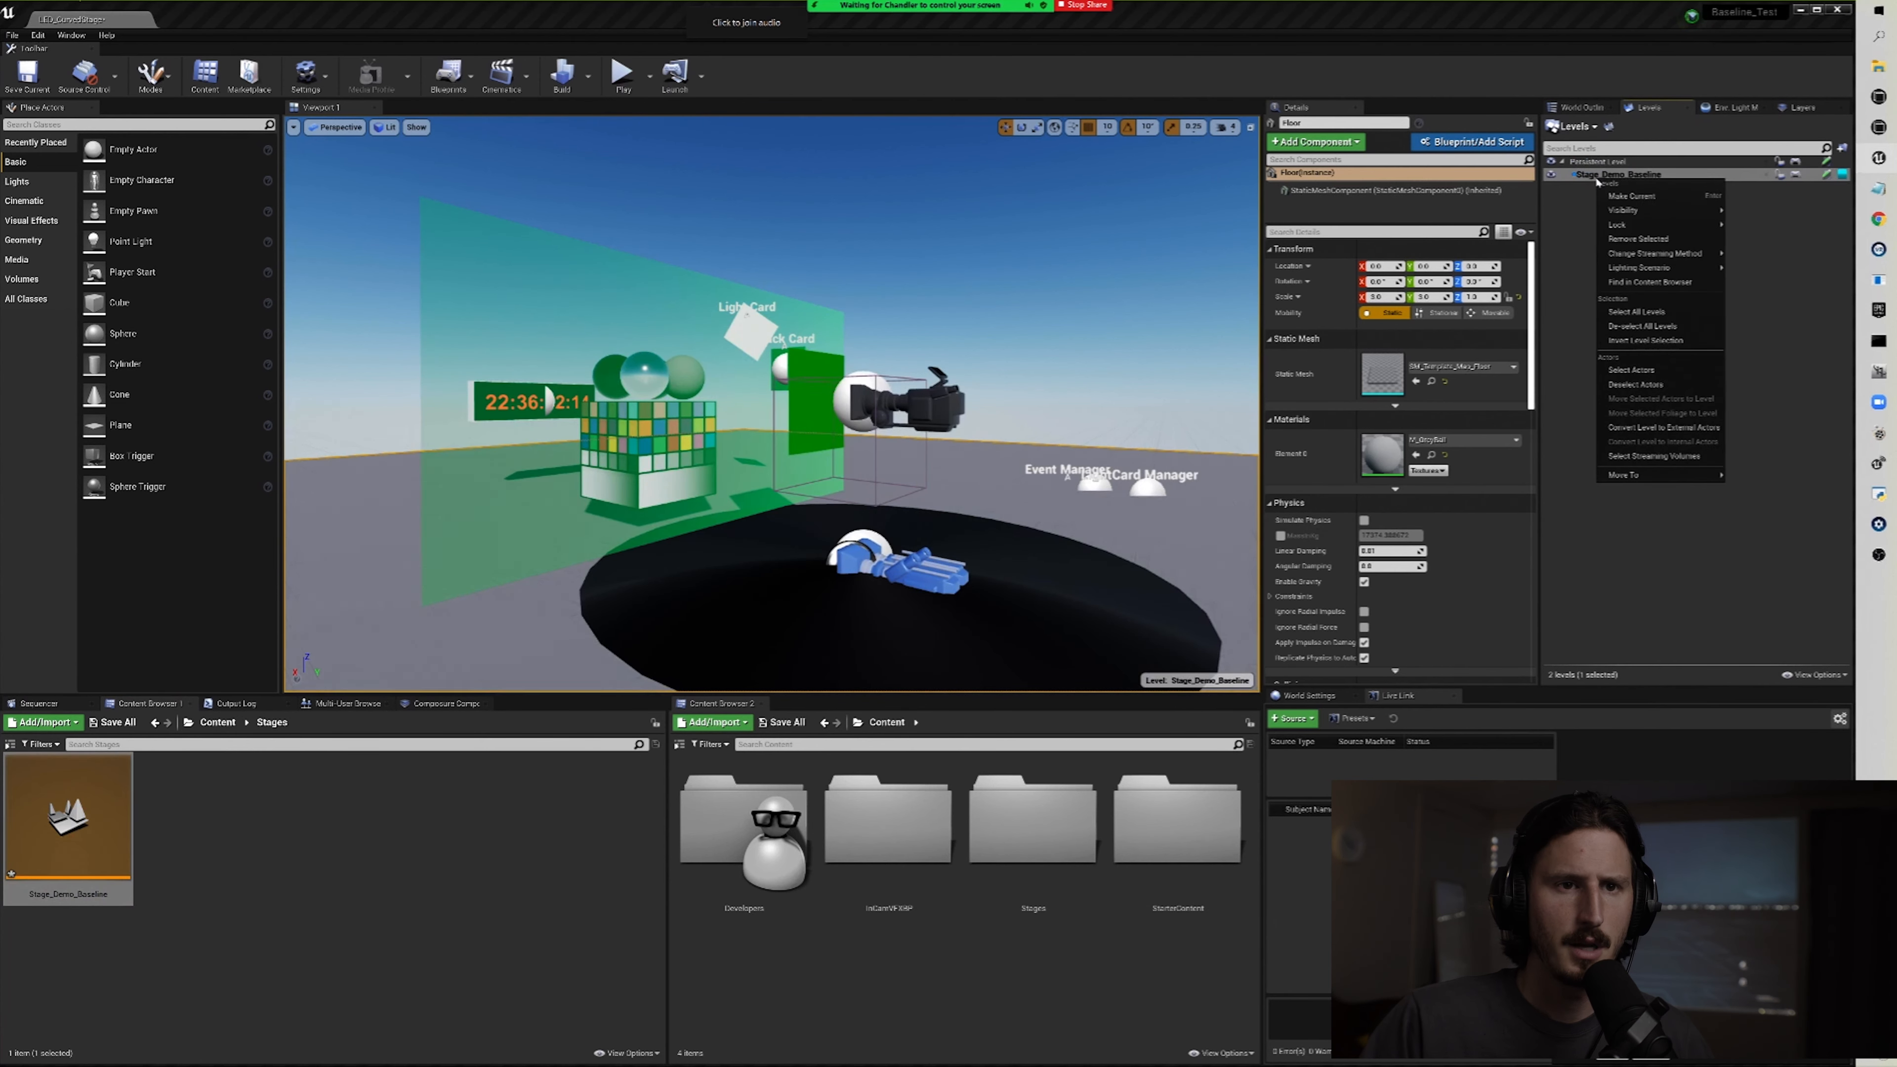
mouse_move(1681, 254)
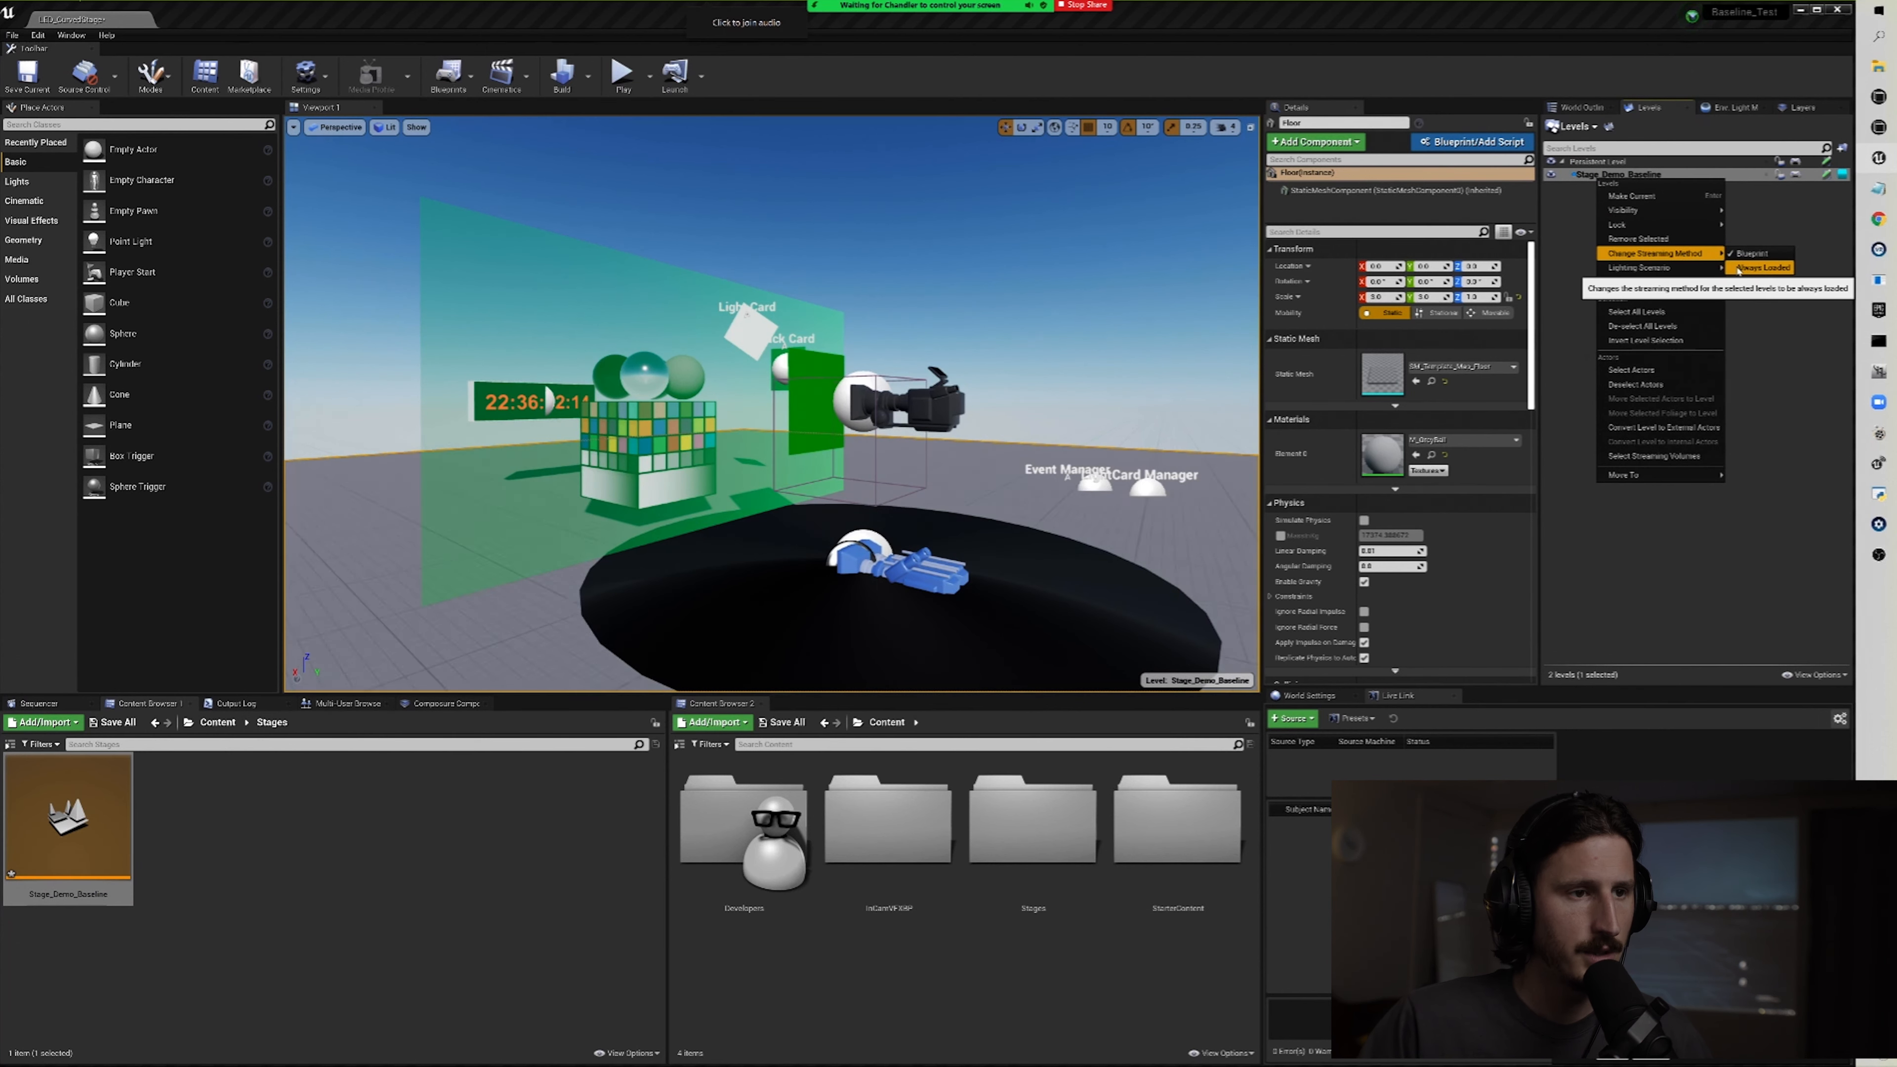
click(1747, 268)
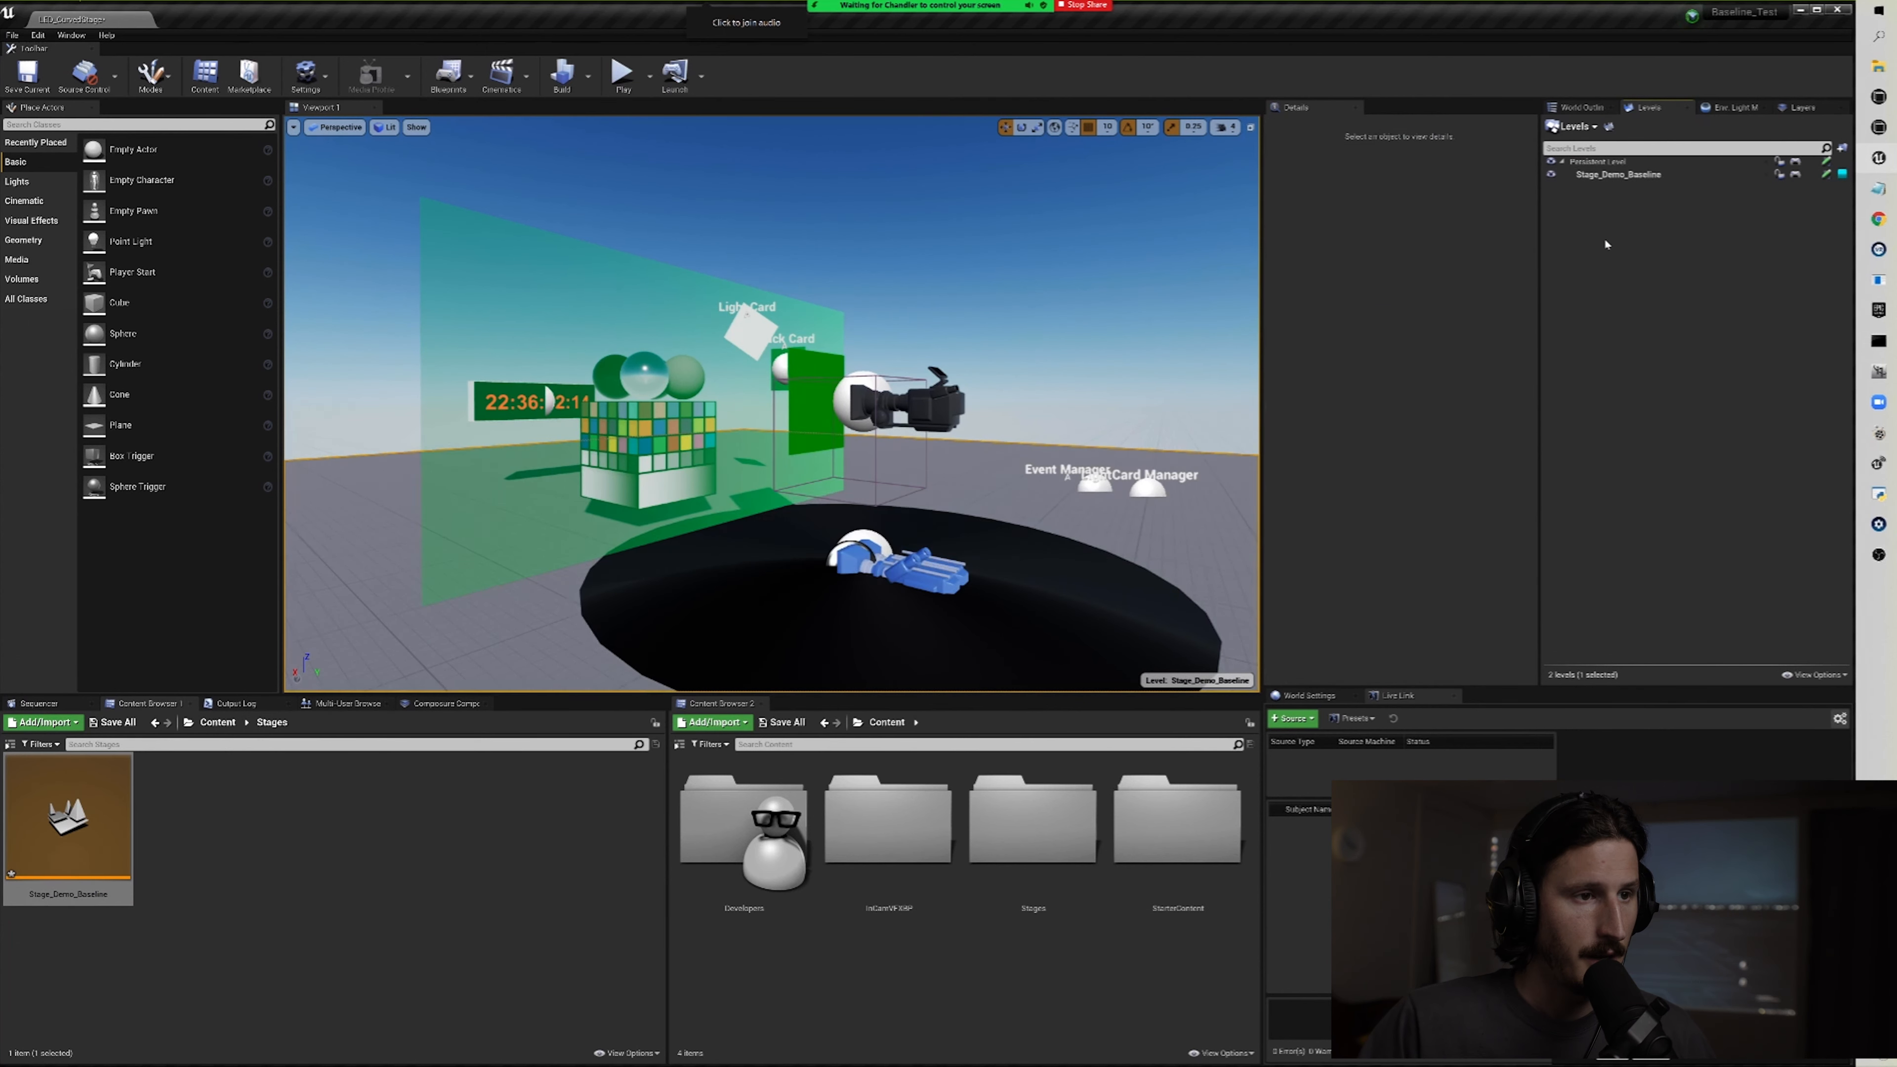
Step: Examine the scene in the viewport and the level's actors in the World Outliner
mouse_move(1064, 378)
mouse_down()
mouse_move(1097, 423)
mouse_move(1051, 392)
mouse_move(1052, 366)
mouse_up()
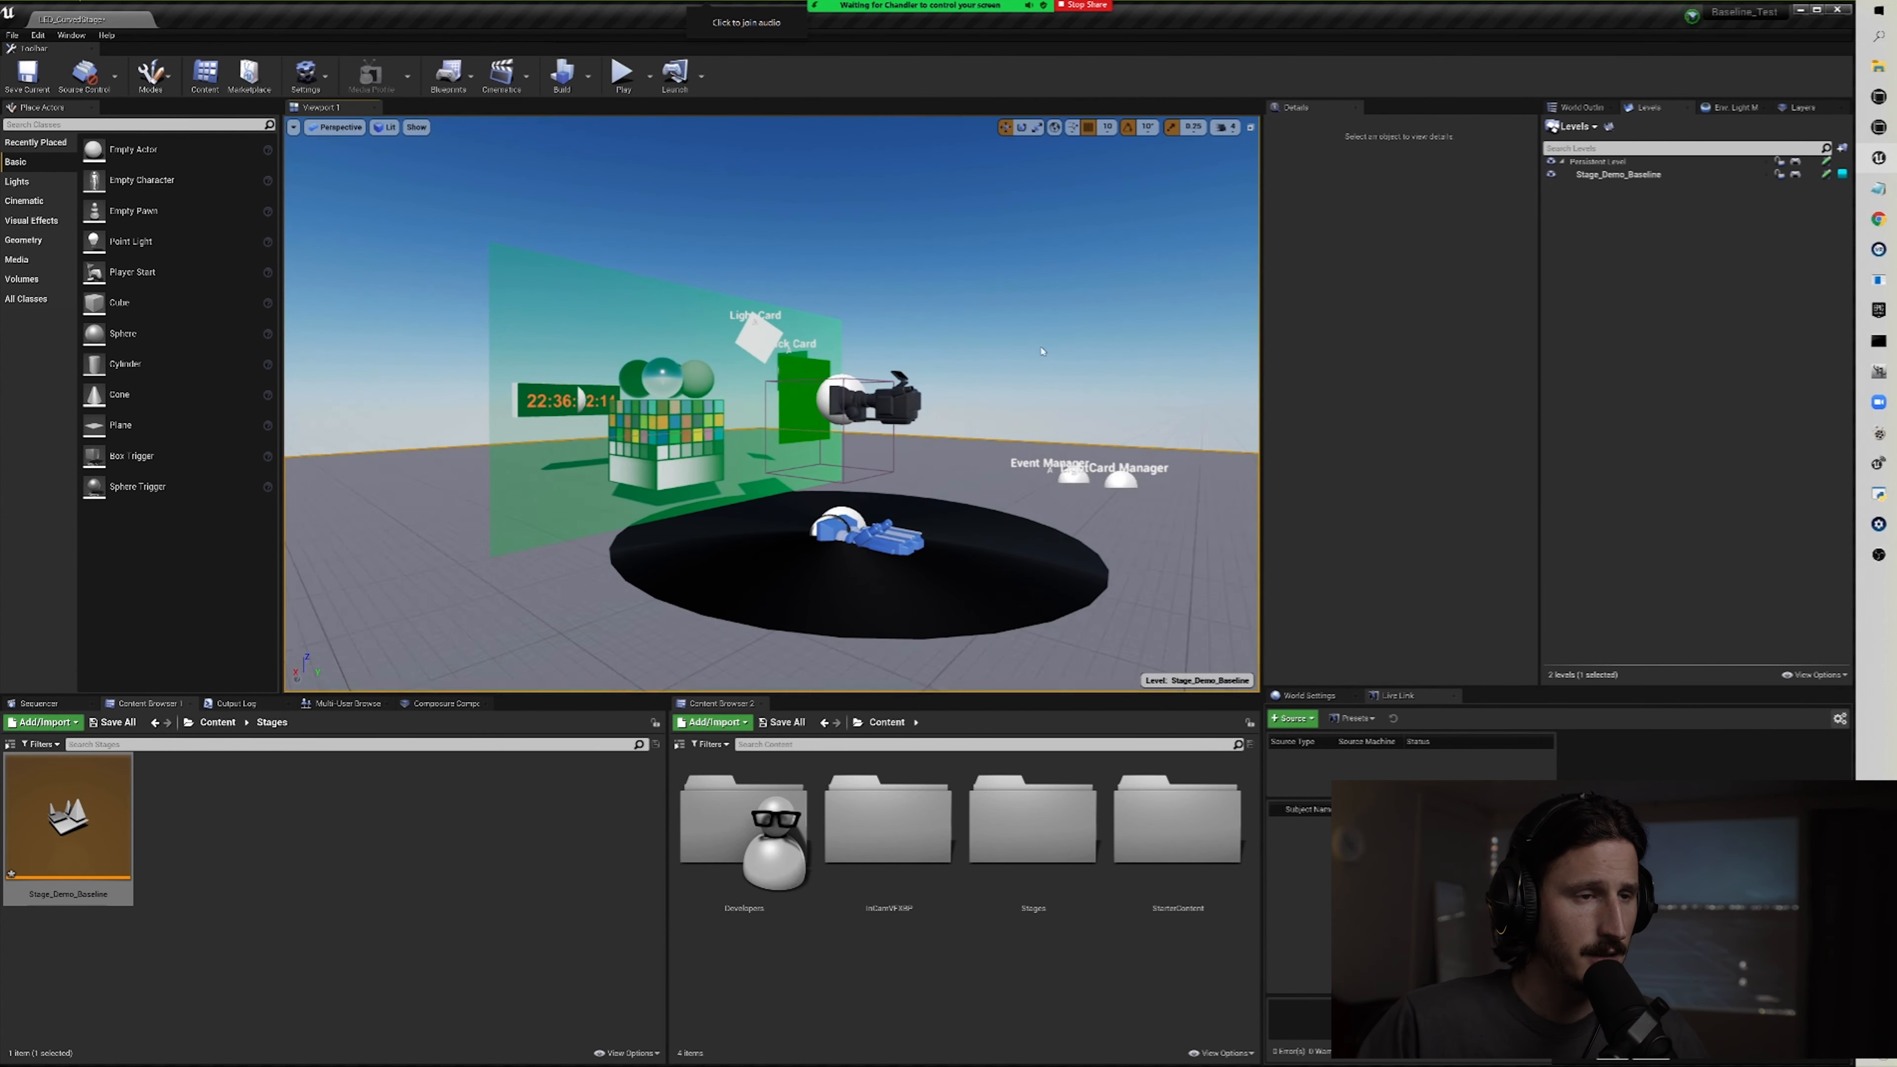
right_drag(1005, 386, 994, 408)
right_drag(1017, 334, 1014, 337)
key(w)
key(s)
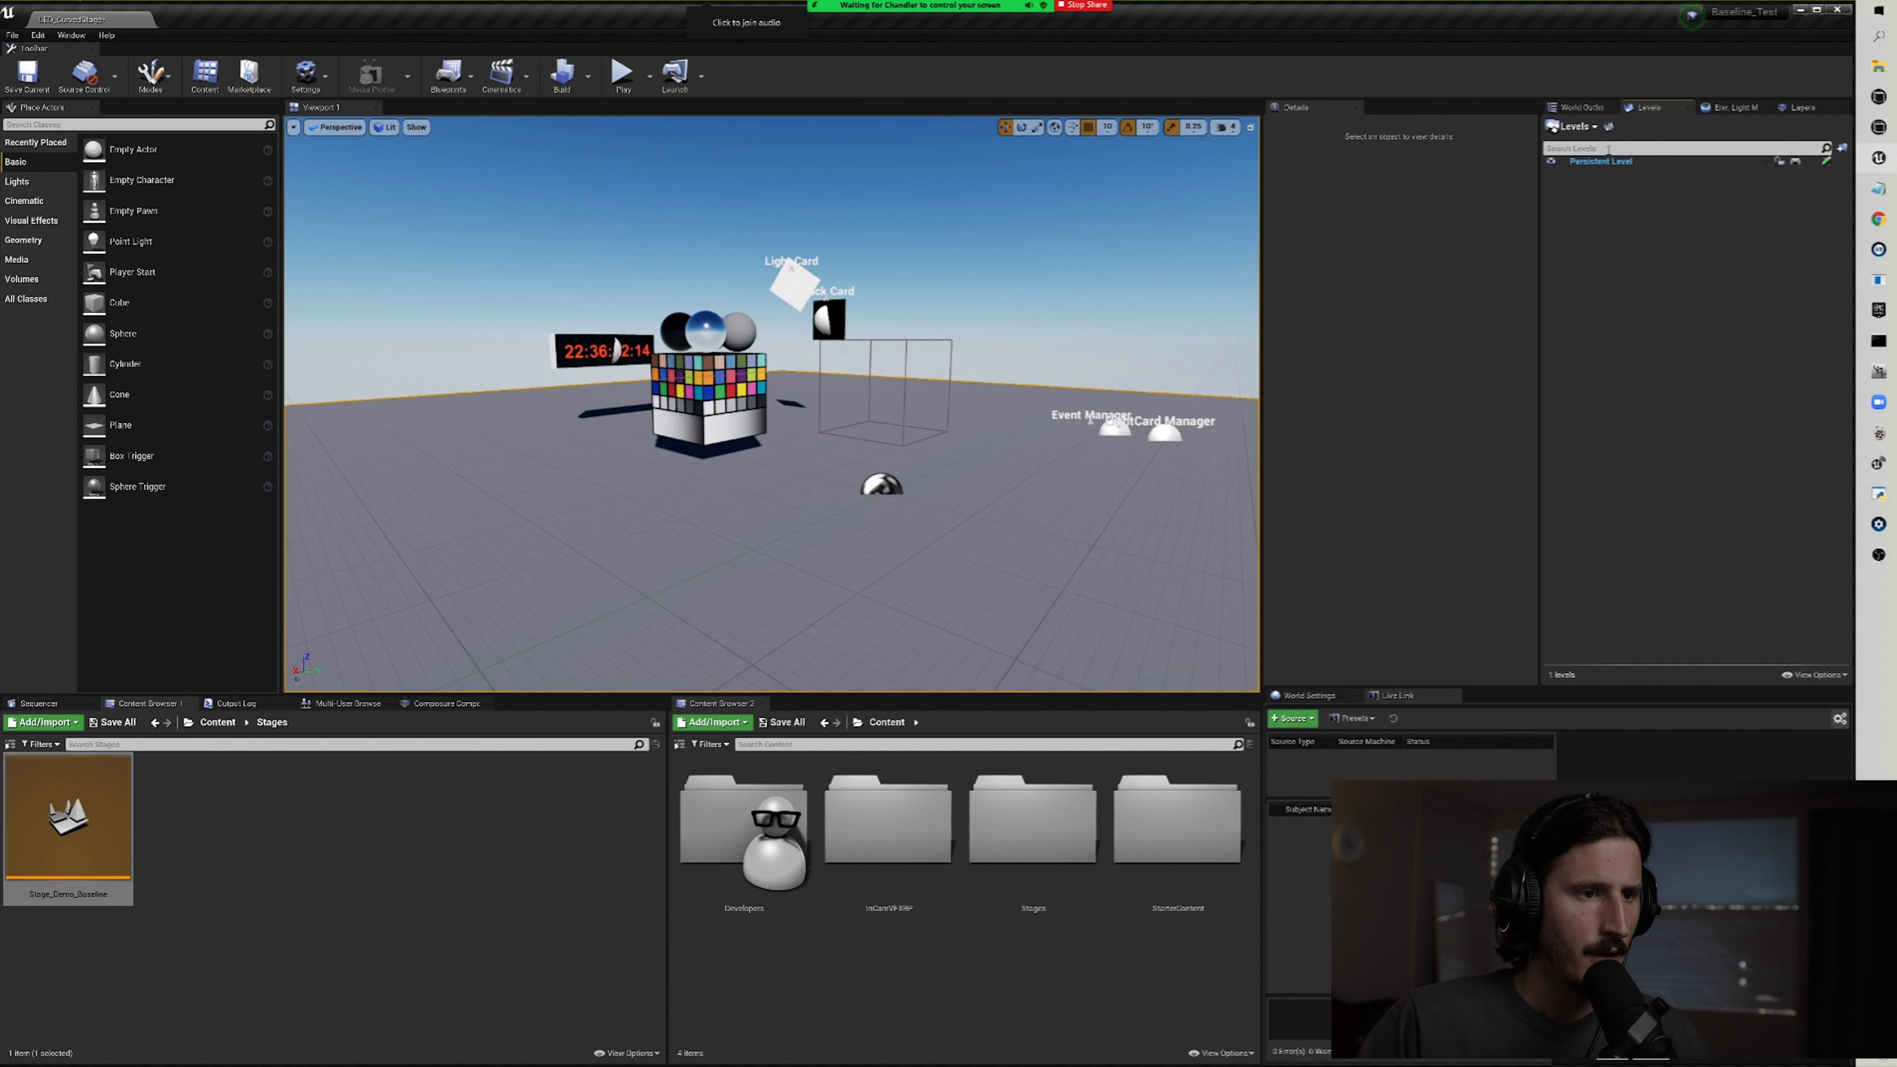
click(1578, 107)
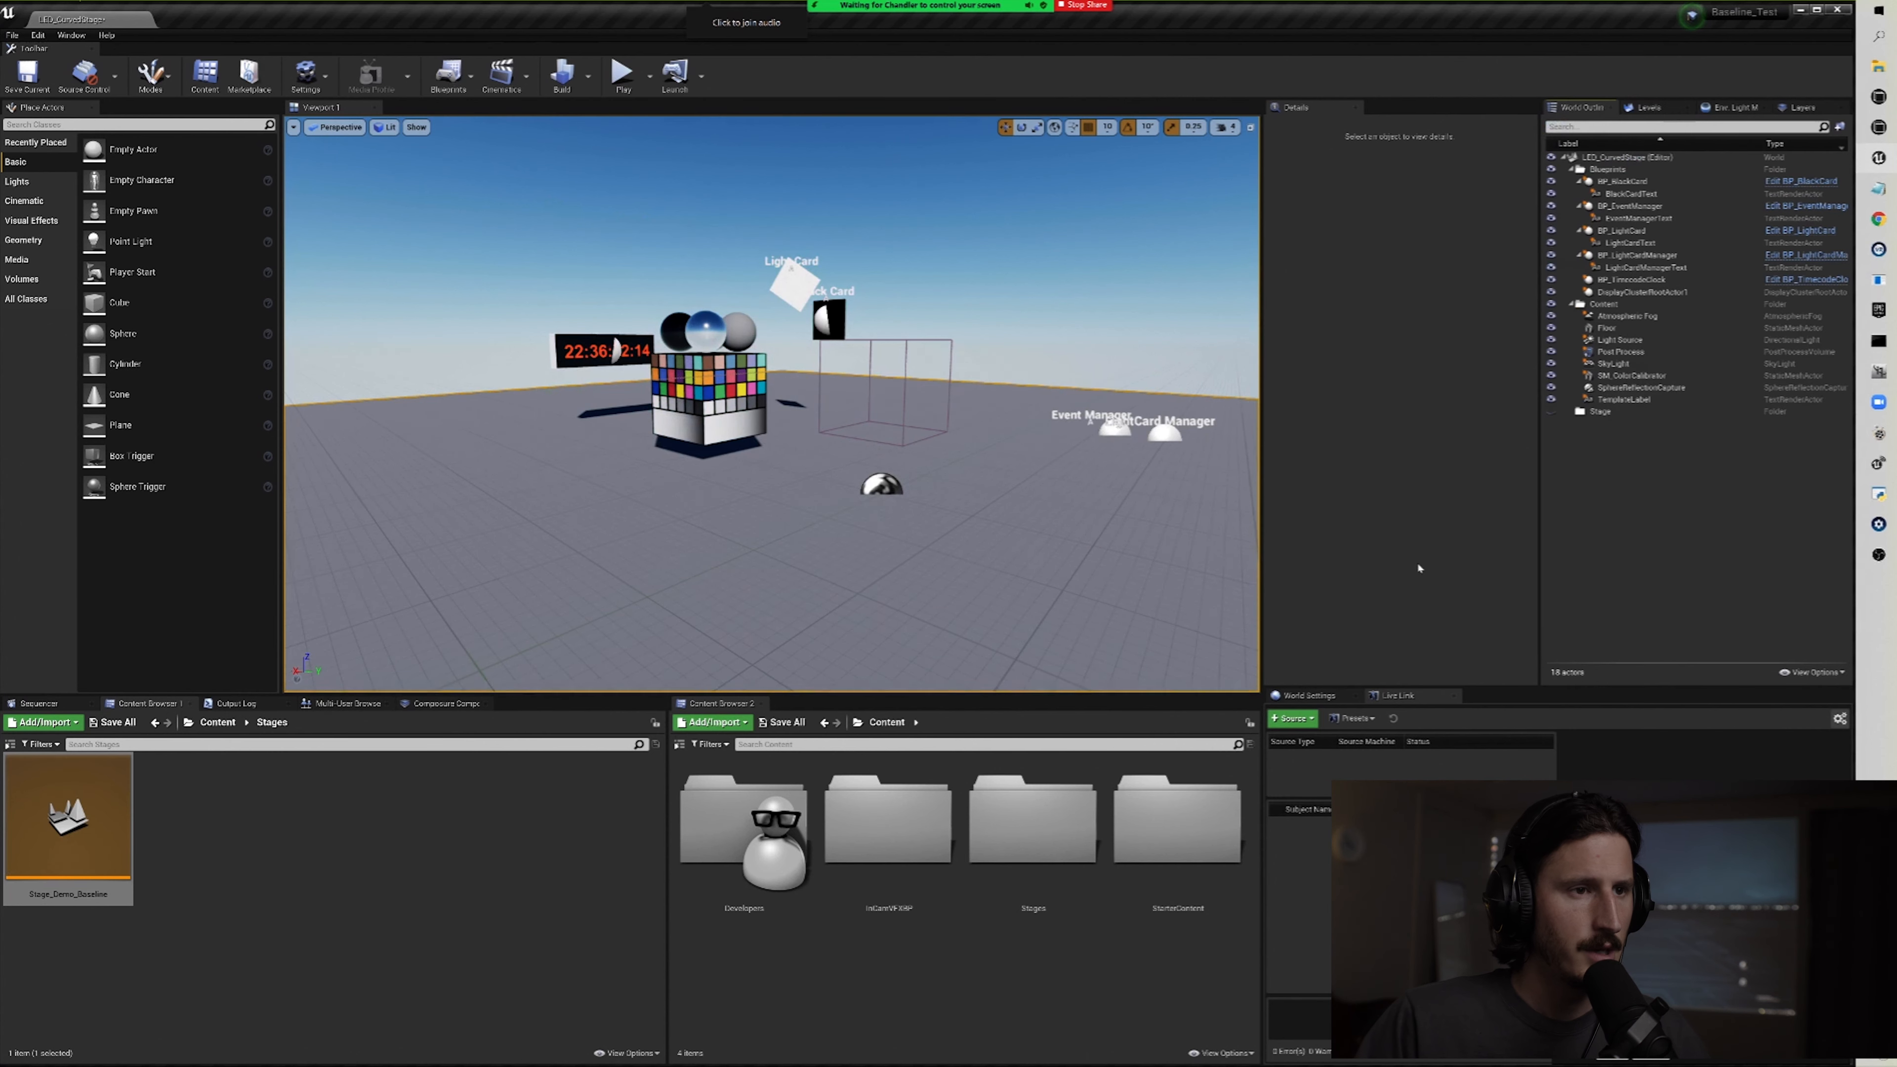
mouse_move(753, 447)
mouse_down()
mouse_move(768, 461)
mouse_move(747, 462)
mouse_move(769, 438)
mouse_up()
mouse_move(769, 438)
right_down()
mouse_move(721, 436)
mouse_move(749, 441)
right_up()
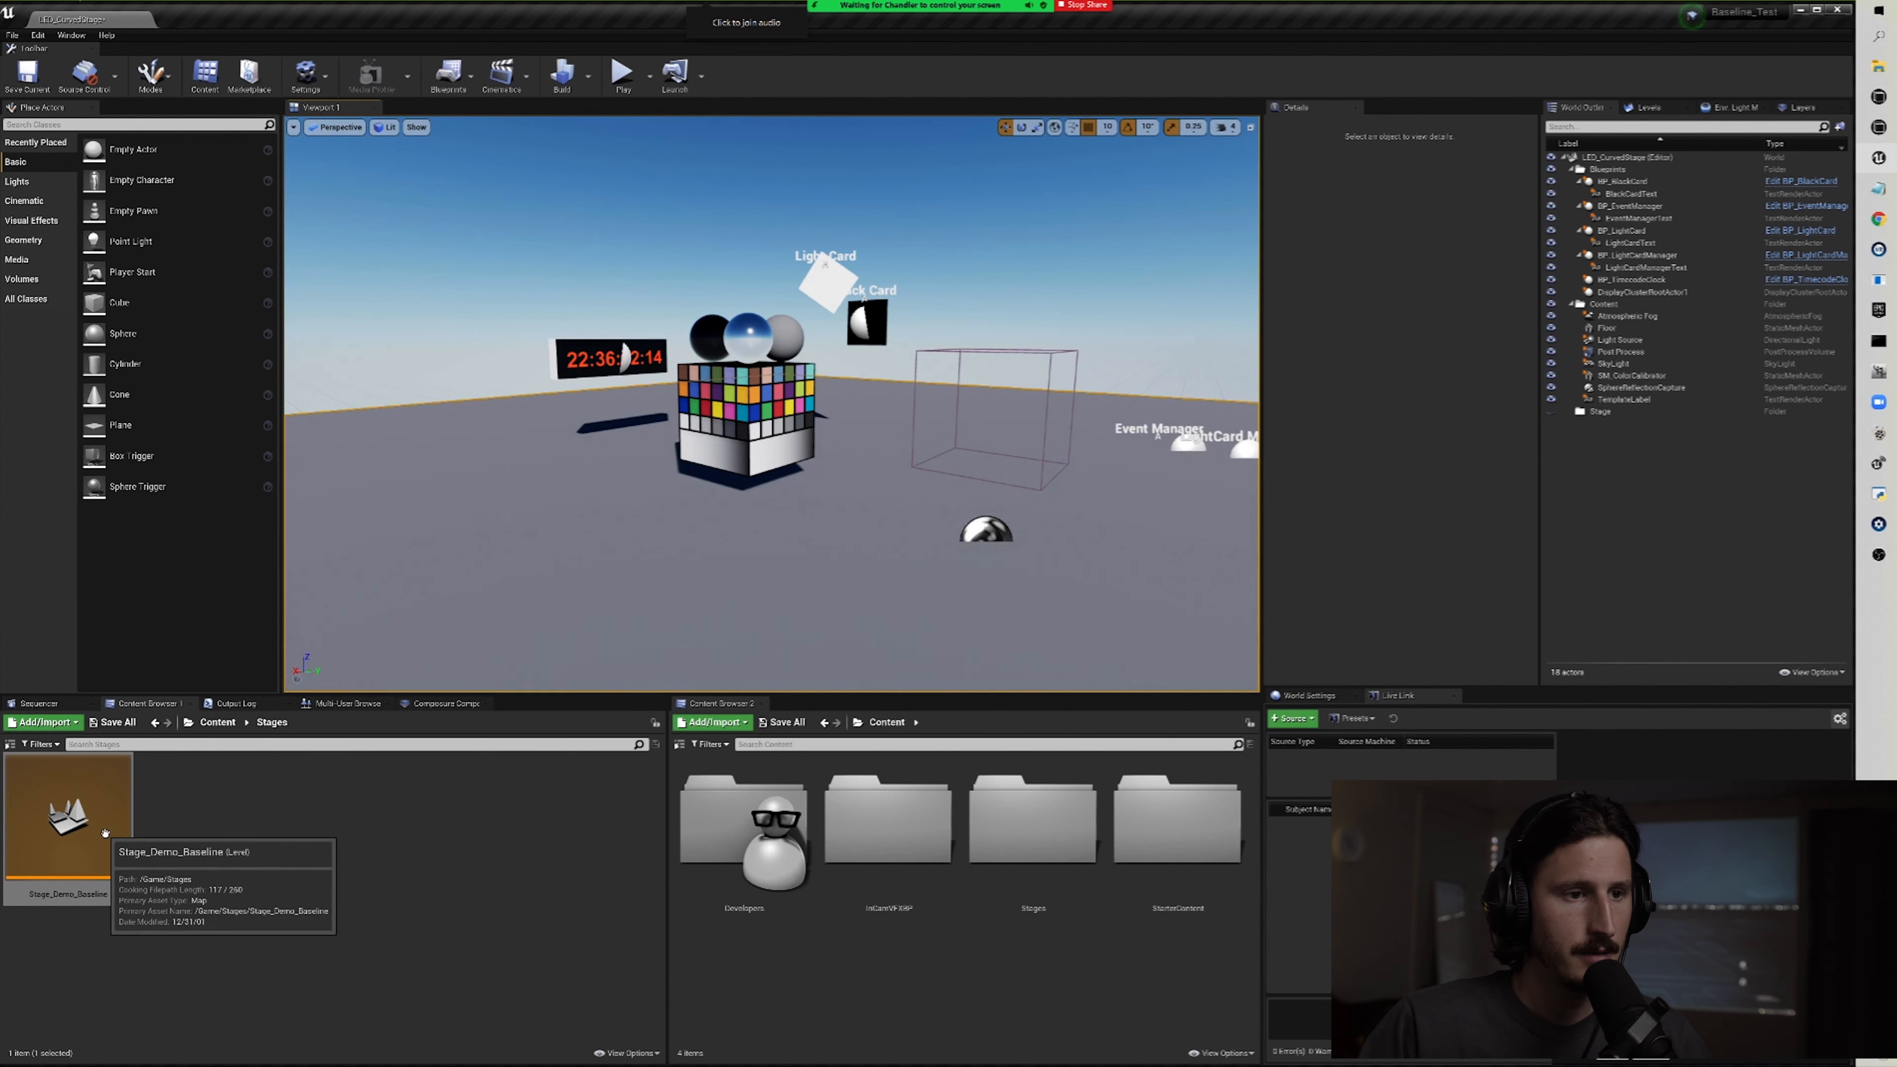
Step: Open the Stage_Demo_Baseline level from Content/Stages and display its levels list
double_click(68, 818)
click(967, 662)
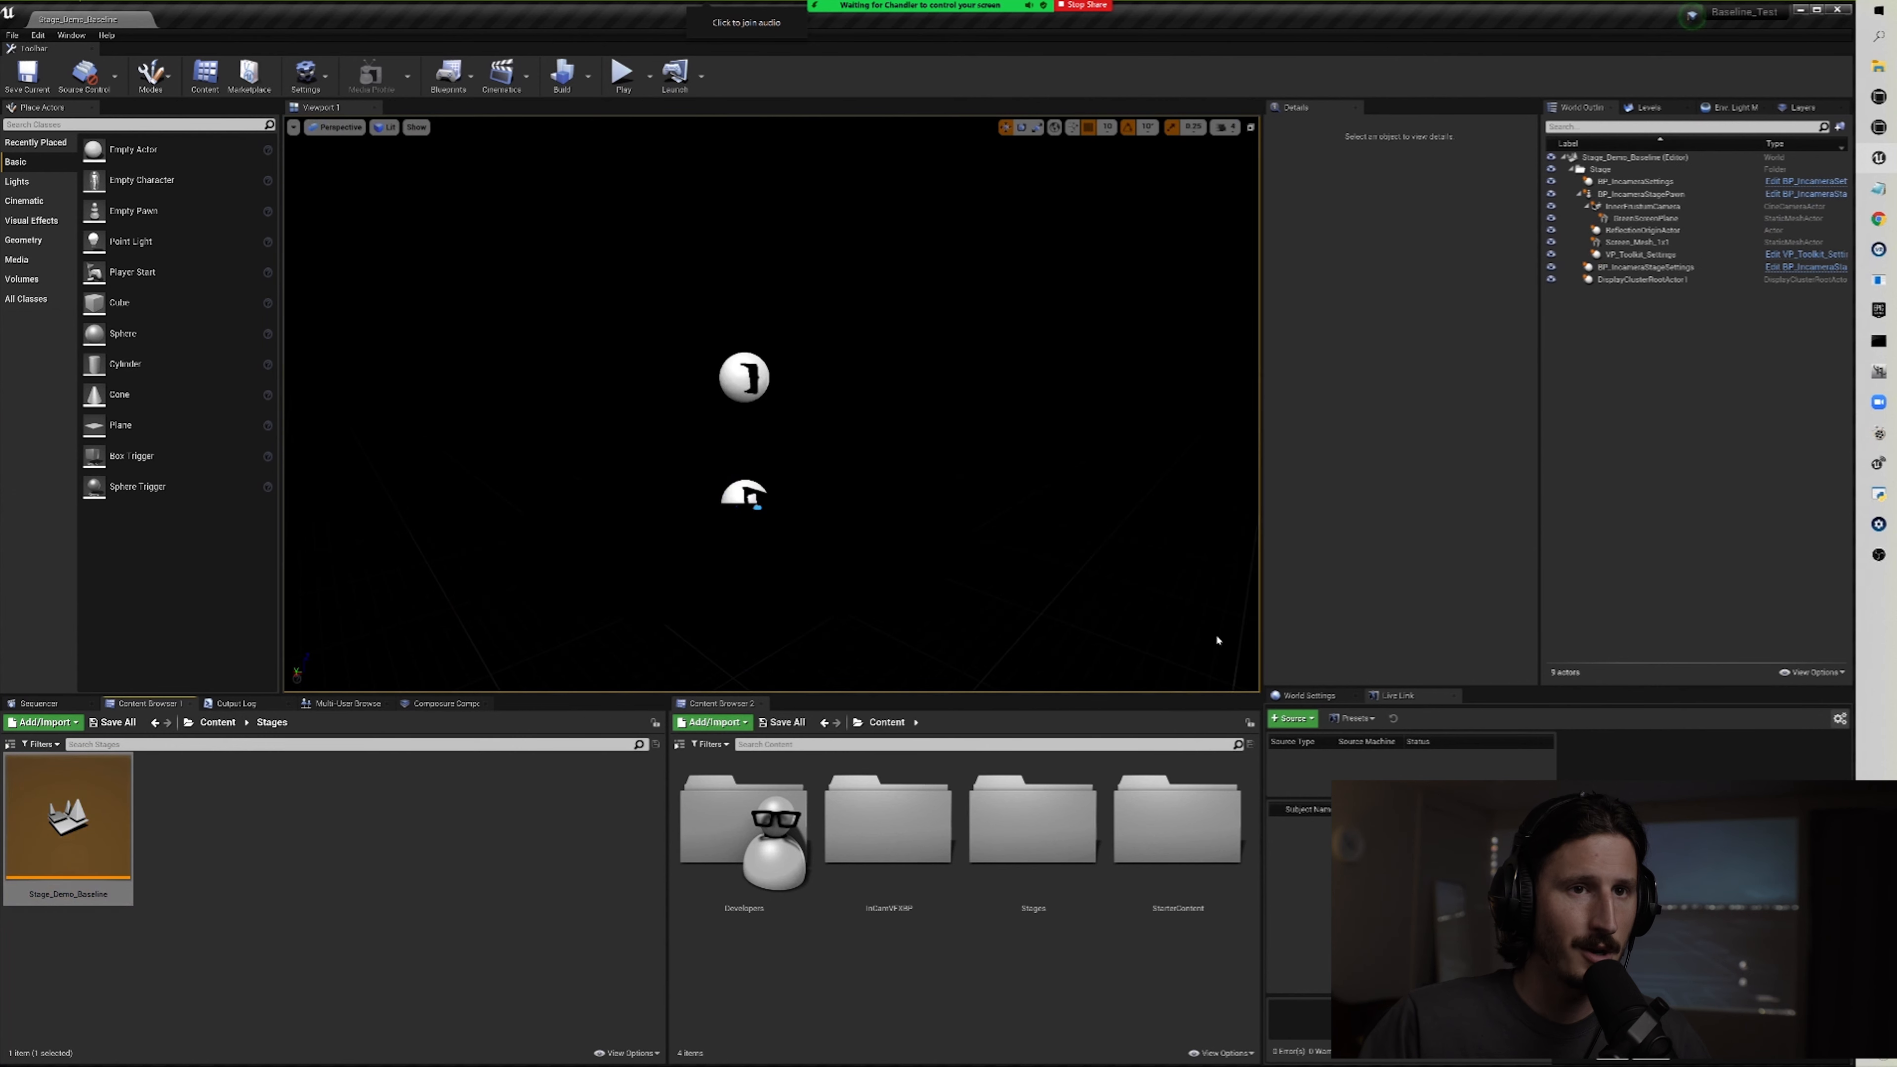
click(1648, 113)
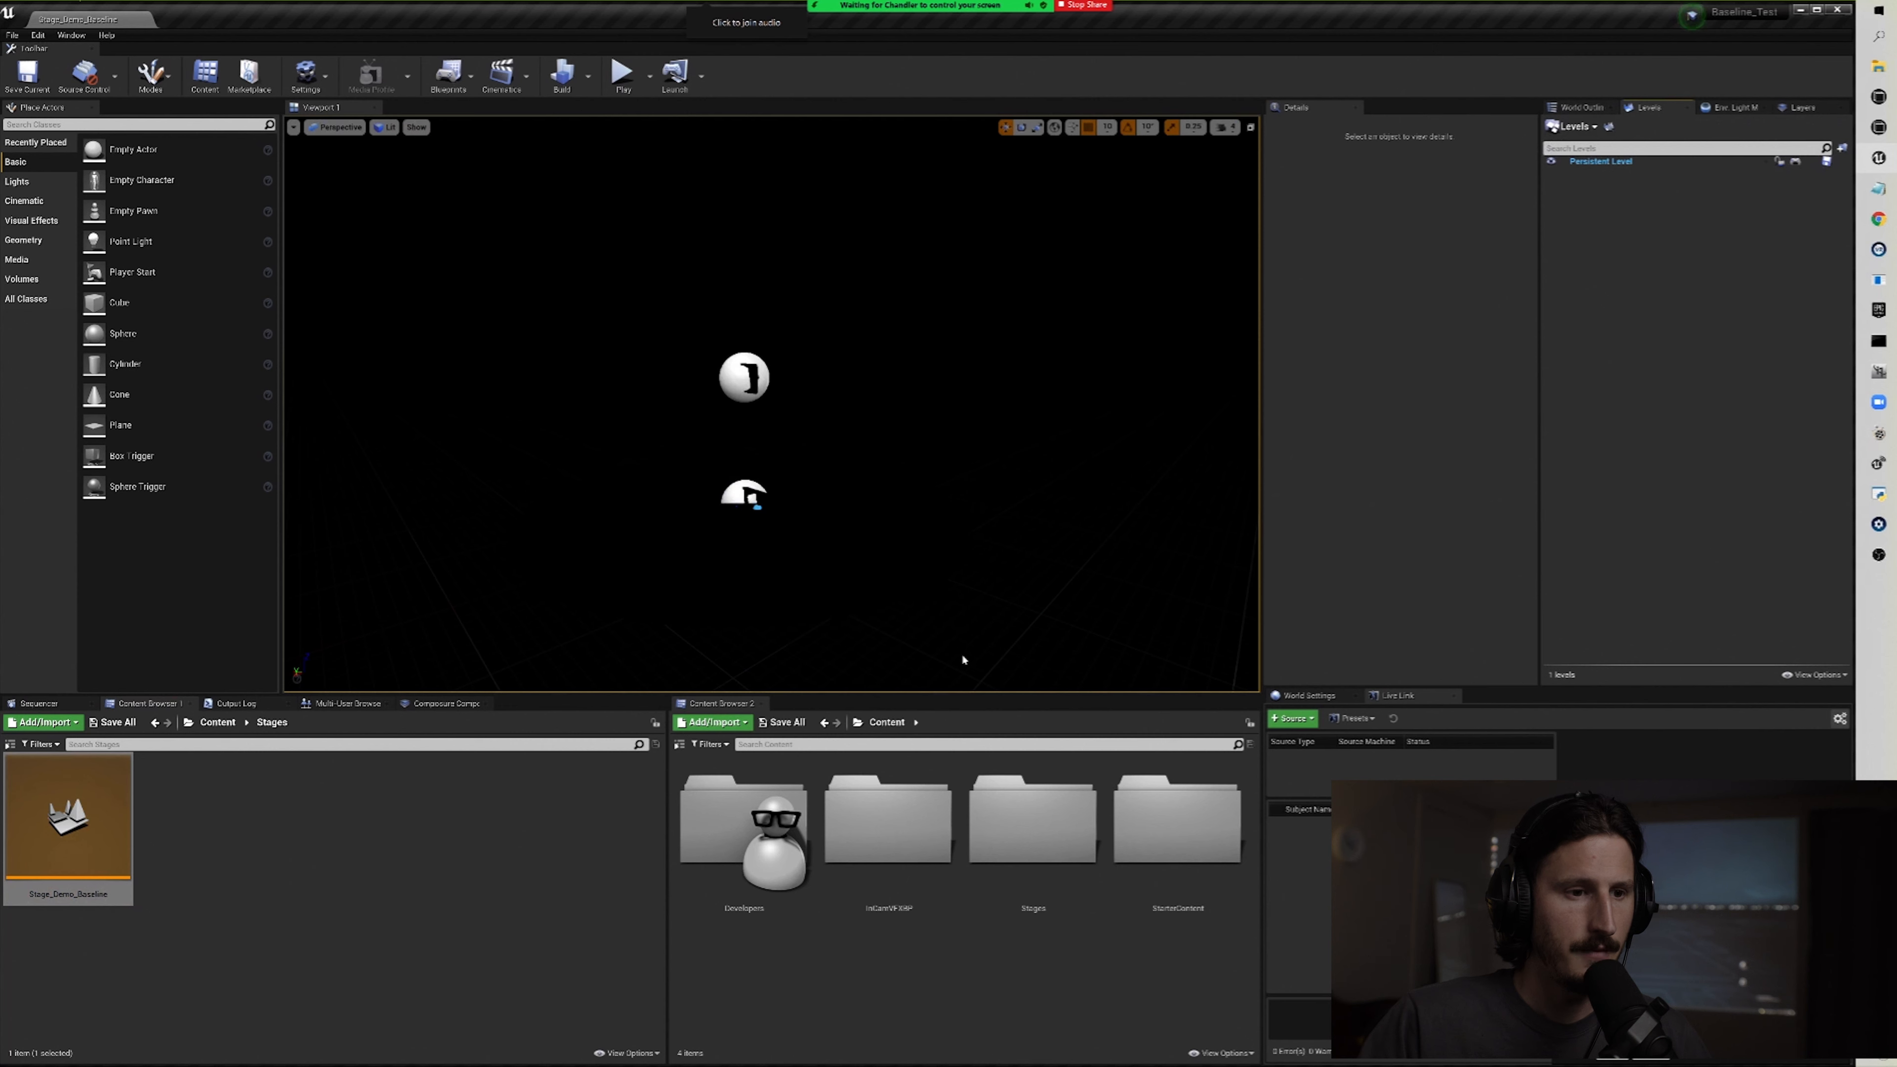
Step: Add LED_CurvedStage from Content/InCamVFXBP/Maps as a sublevel of Stage_Demo_Baseline
double_click(1042, 852)
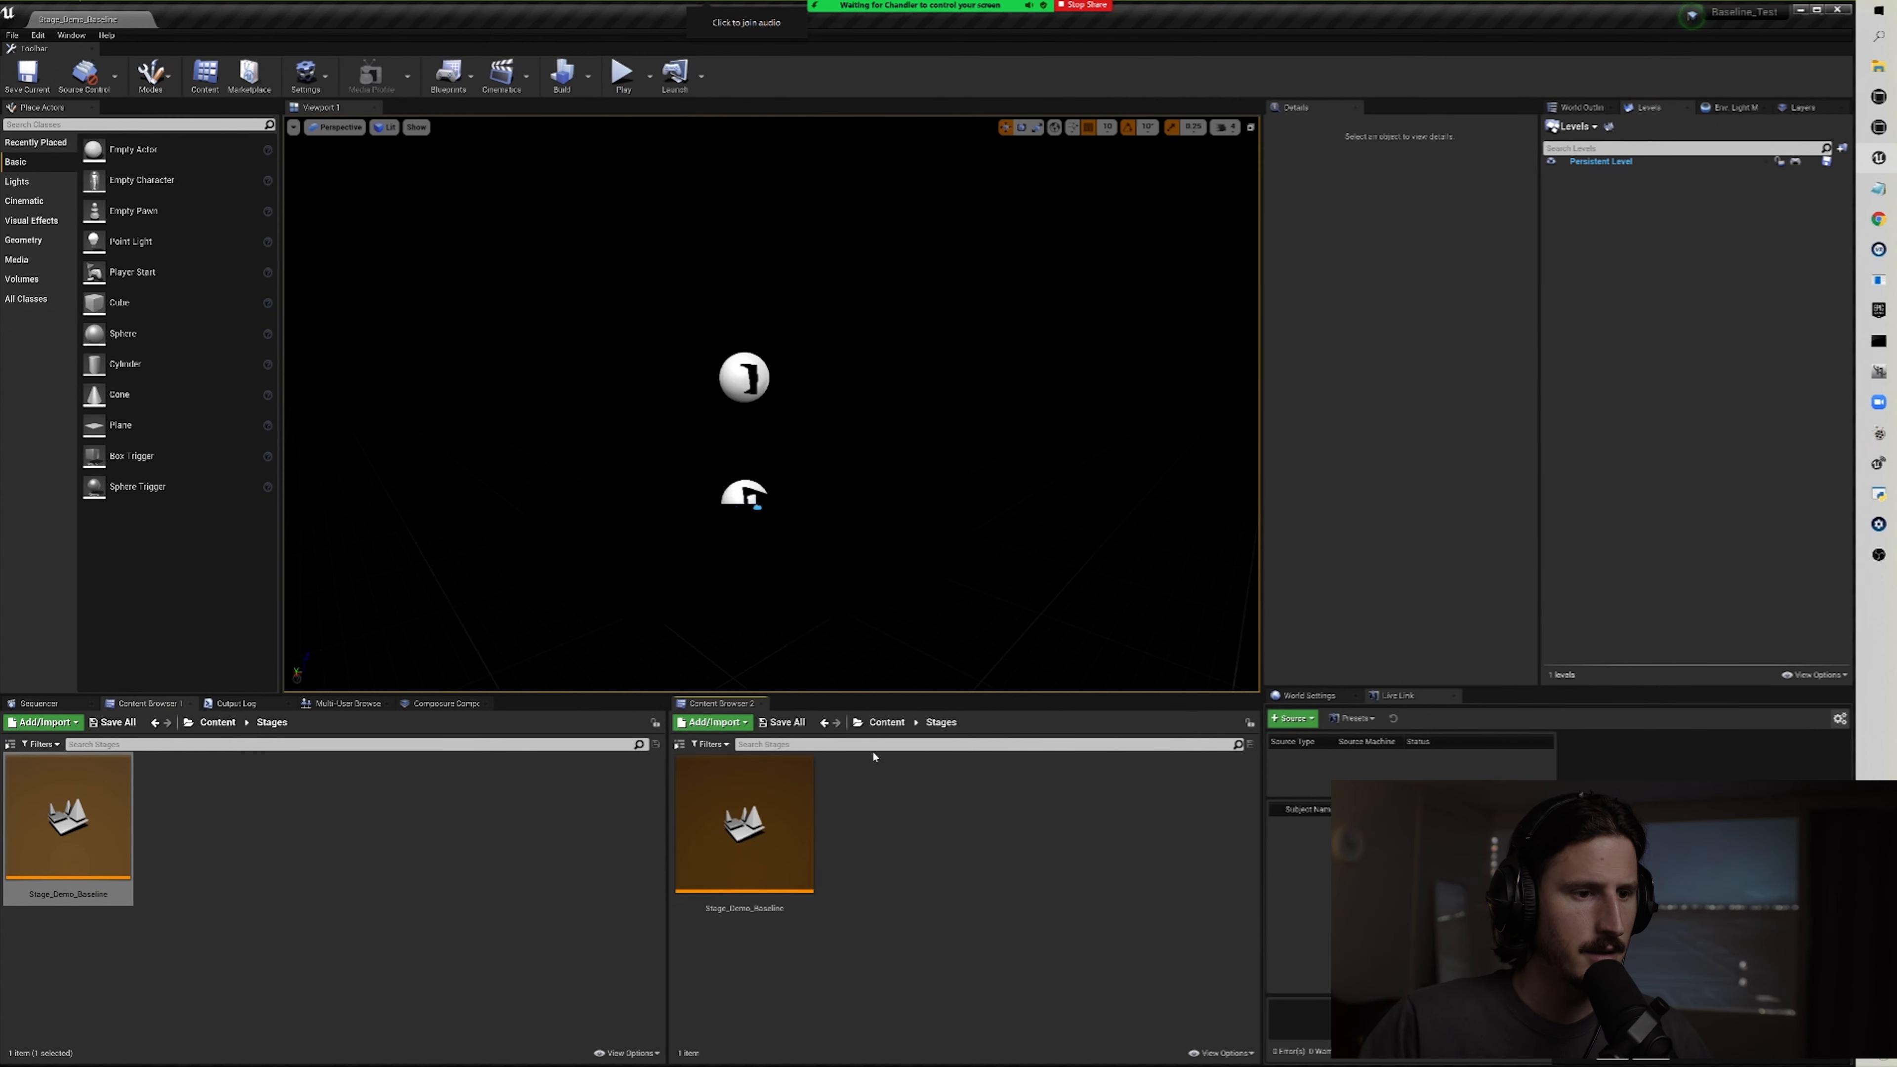
click(883, 730)
double_click(888, 822)
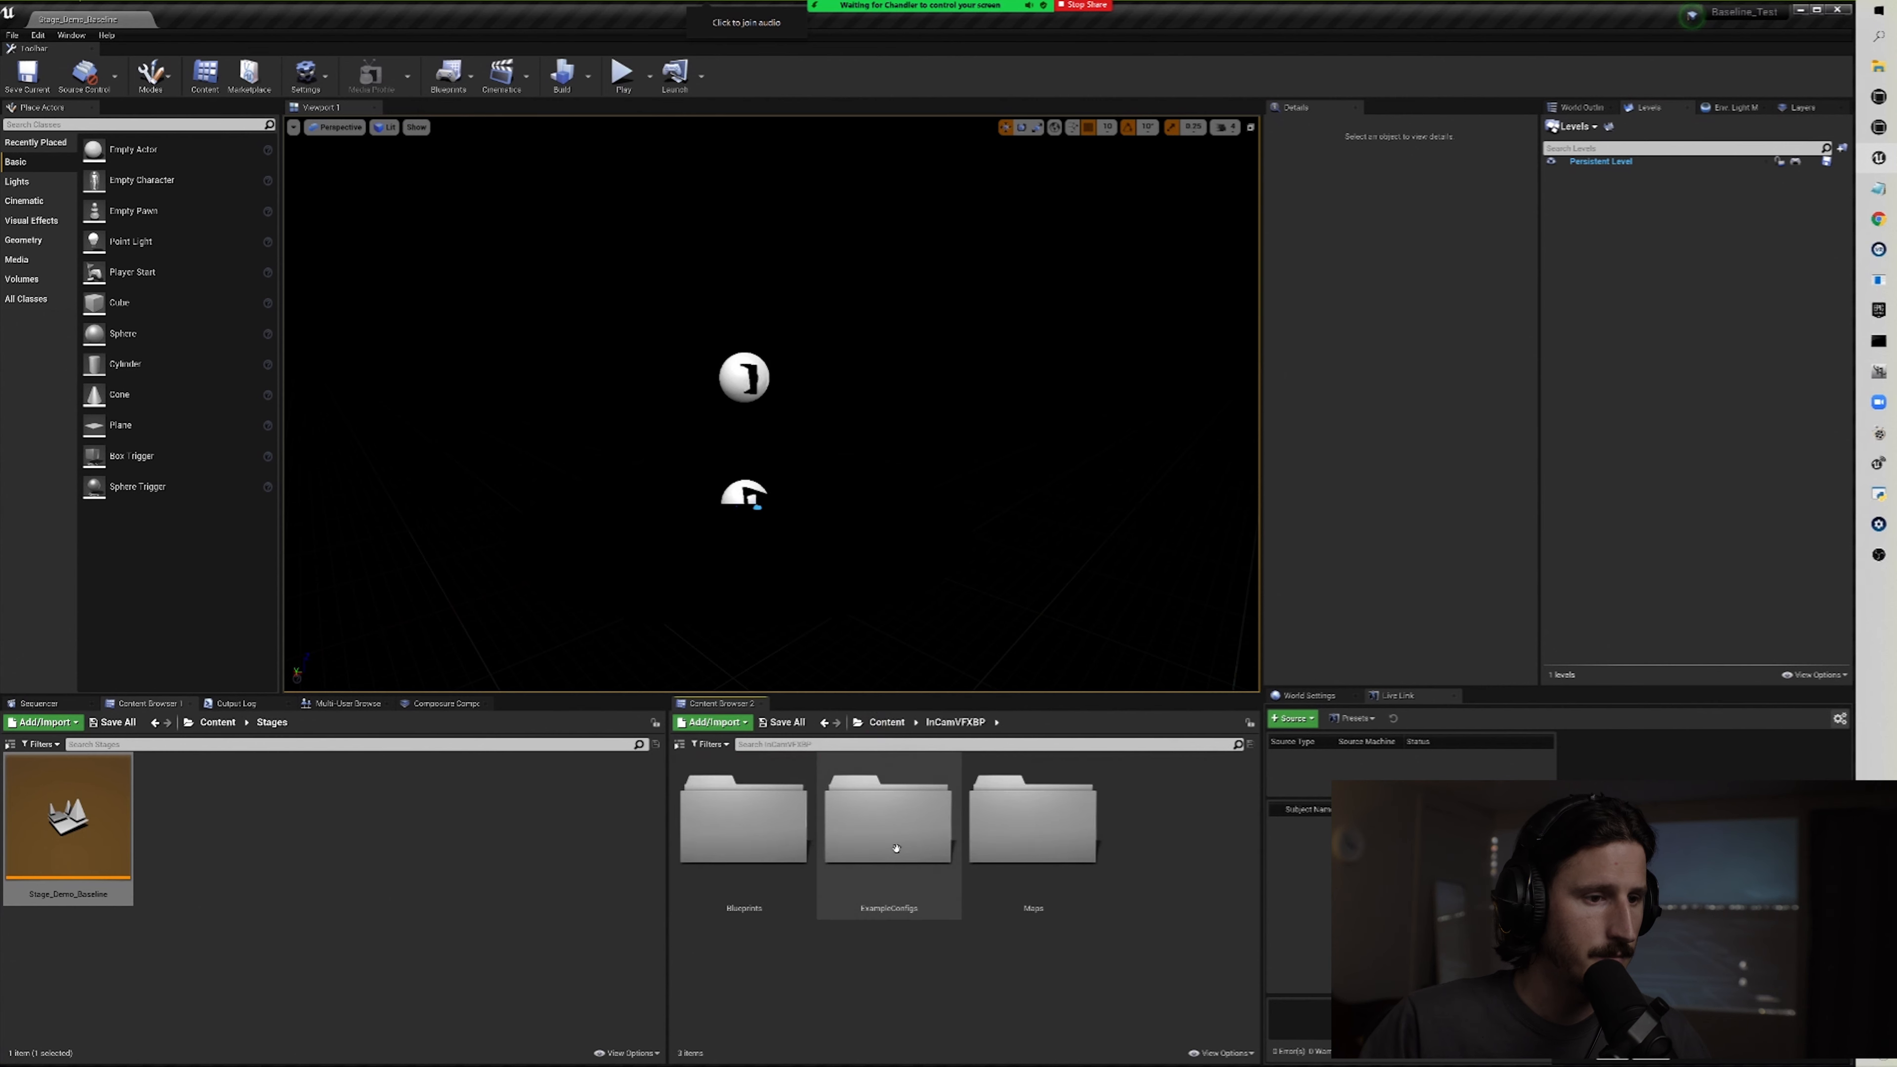
click(1030, 849)
double_click(1030, 850)
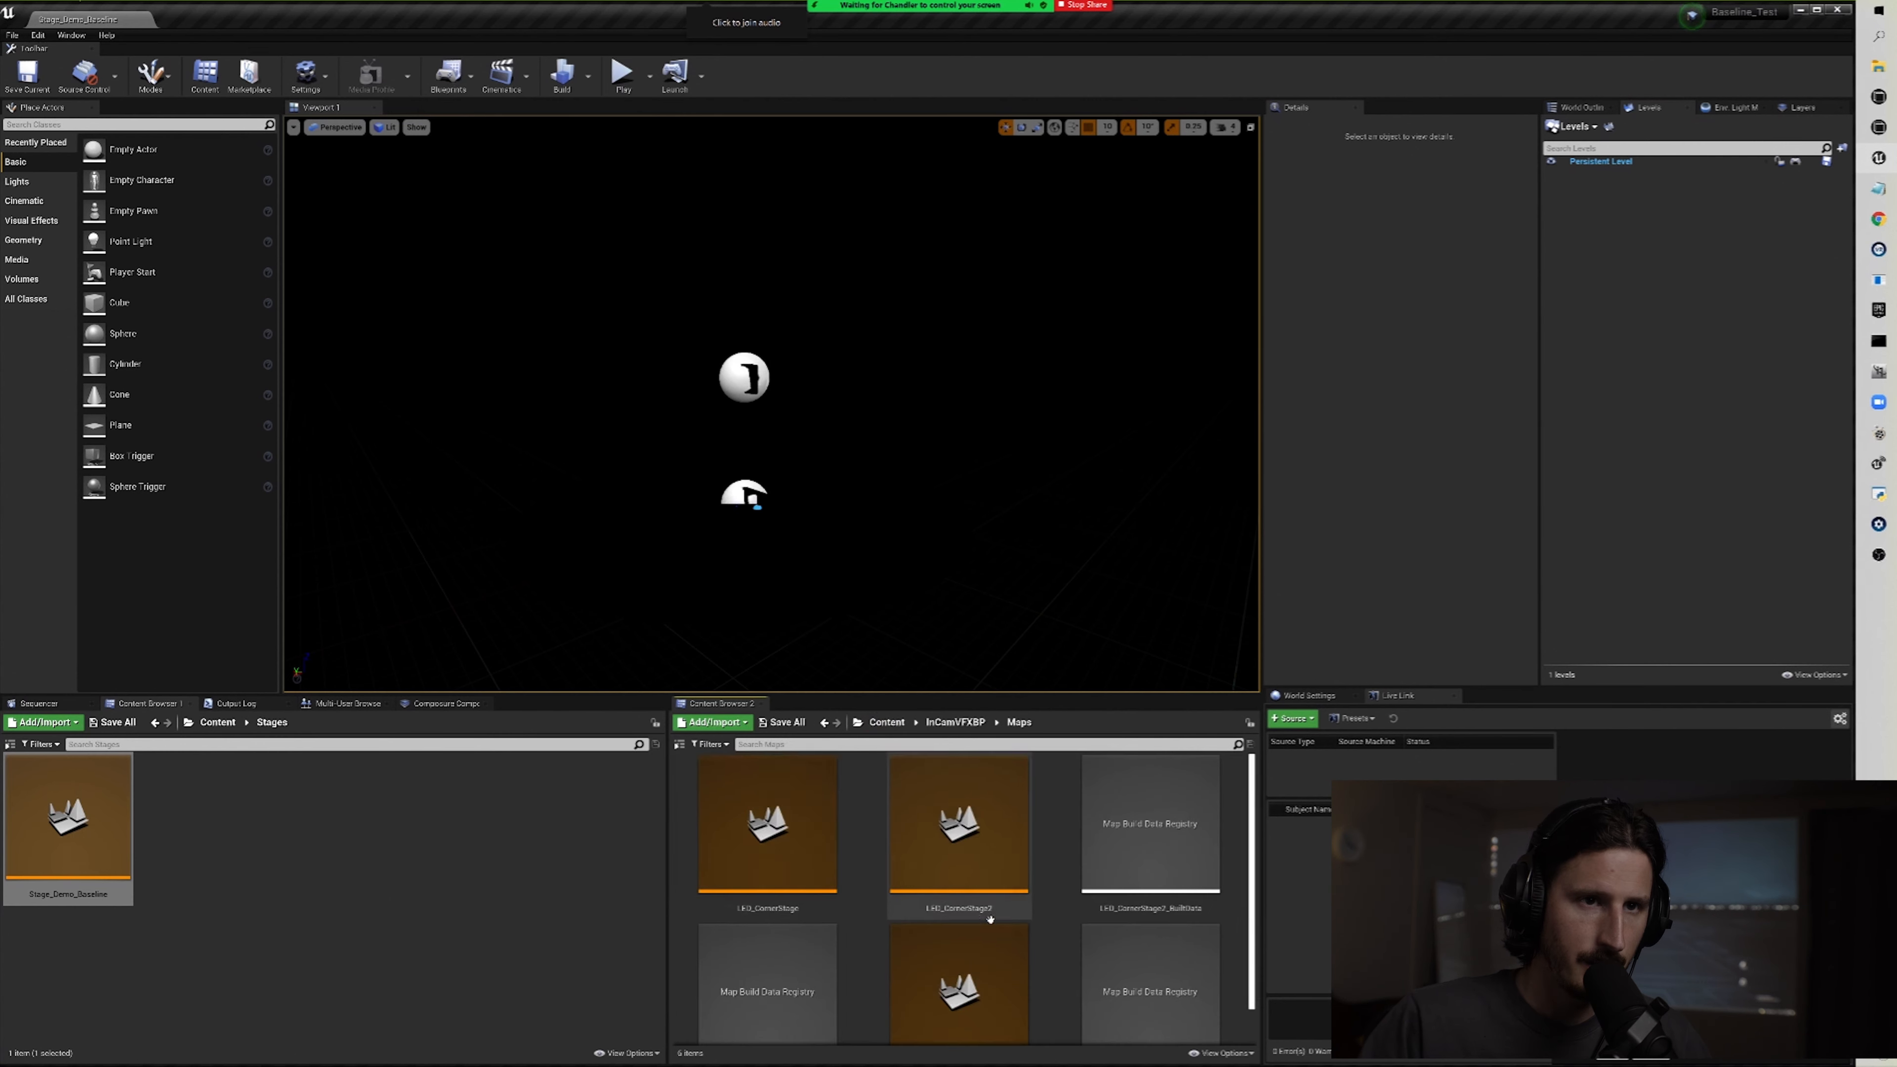
scroll(993, 911, down, 1)
drag(968, 938, 1661, 247)
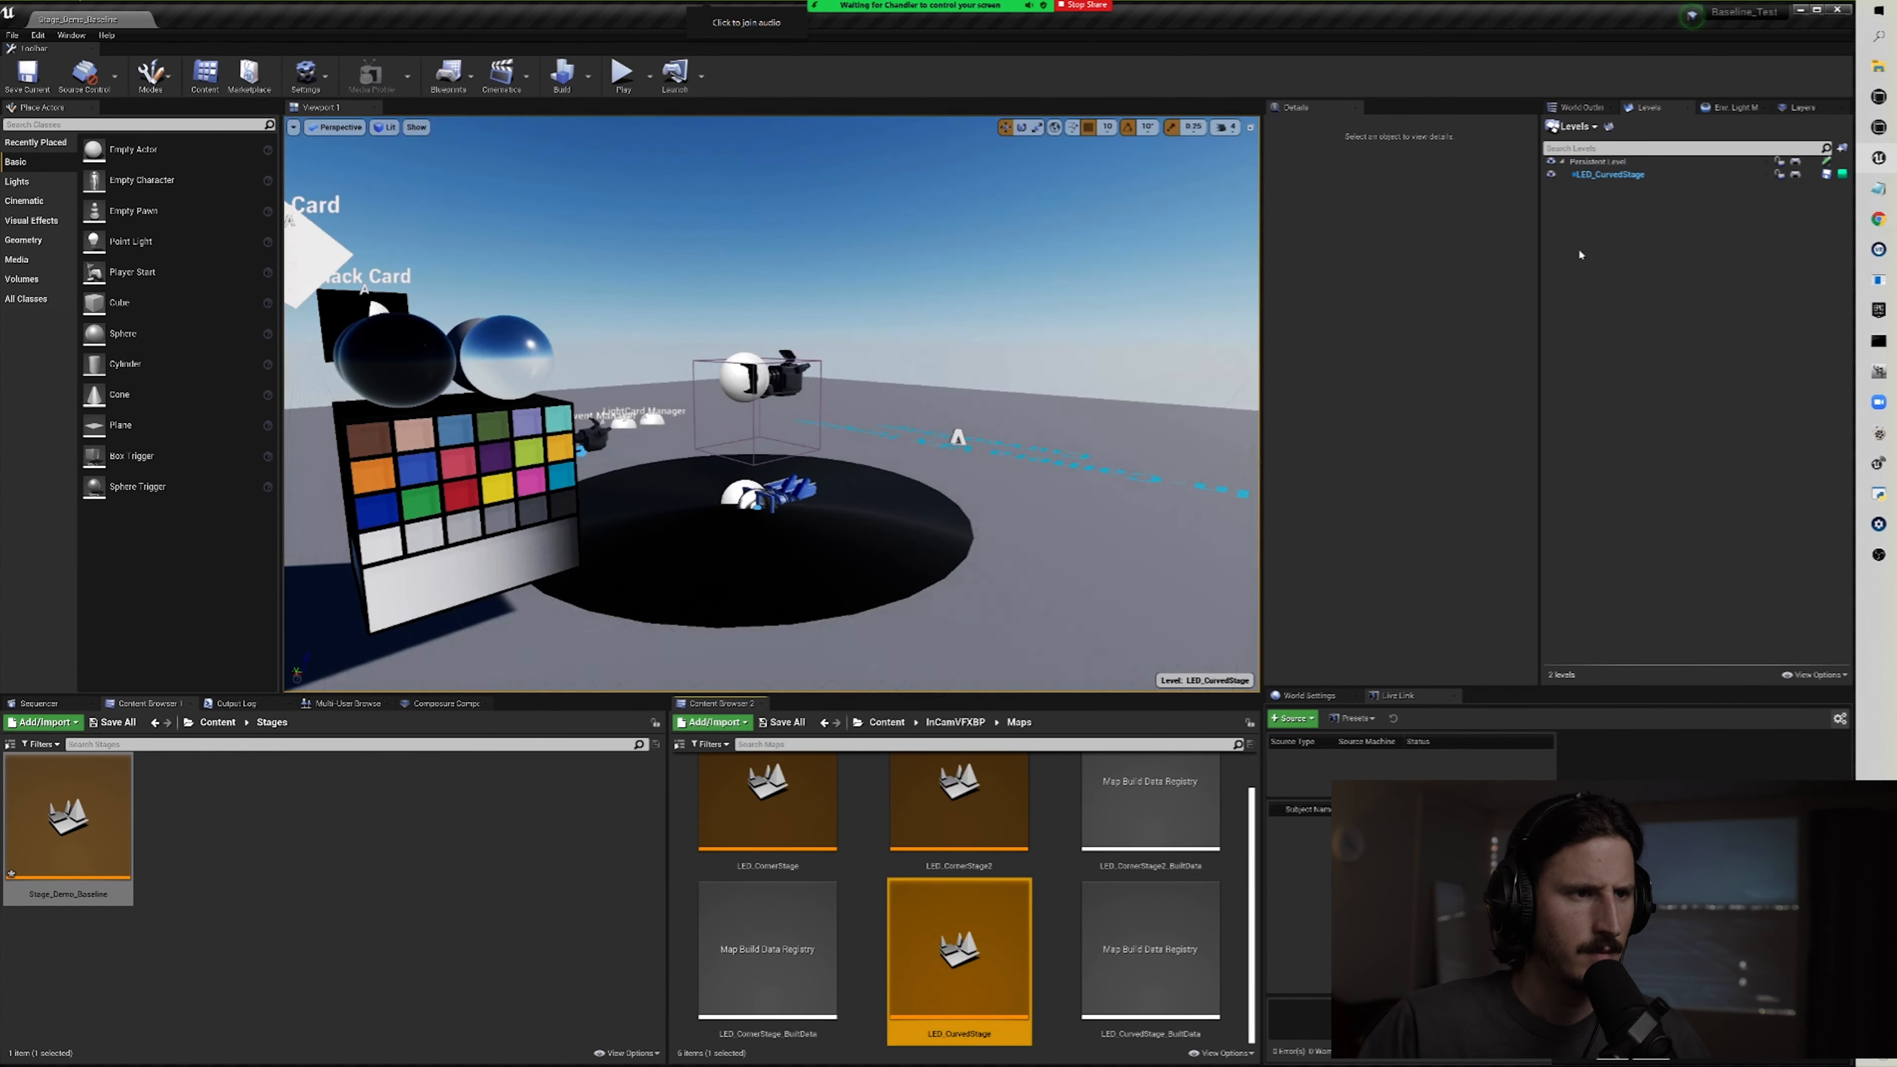
Step: Change the LED_CurvedStage sublevel's streaming method to Always Loaded
key(s)
right_drag(1010, 329, 821, 329)
key(d)
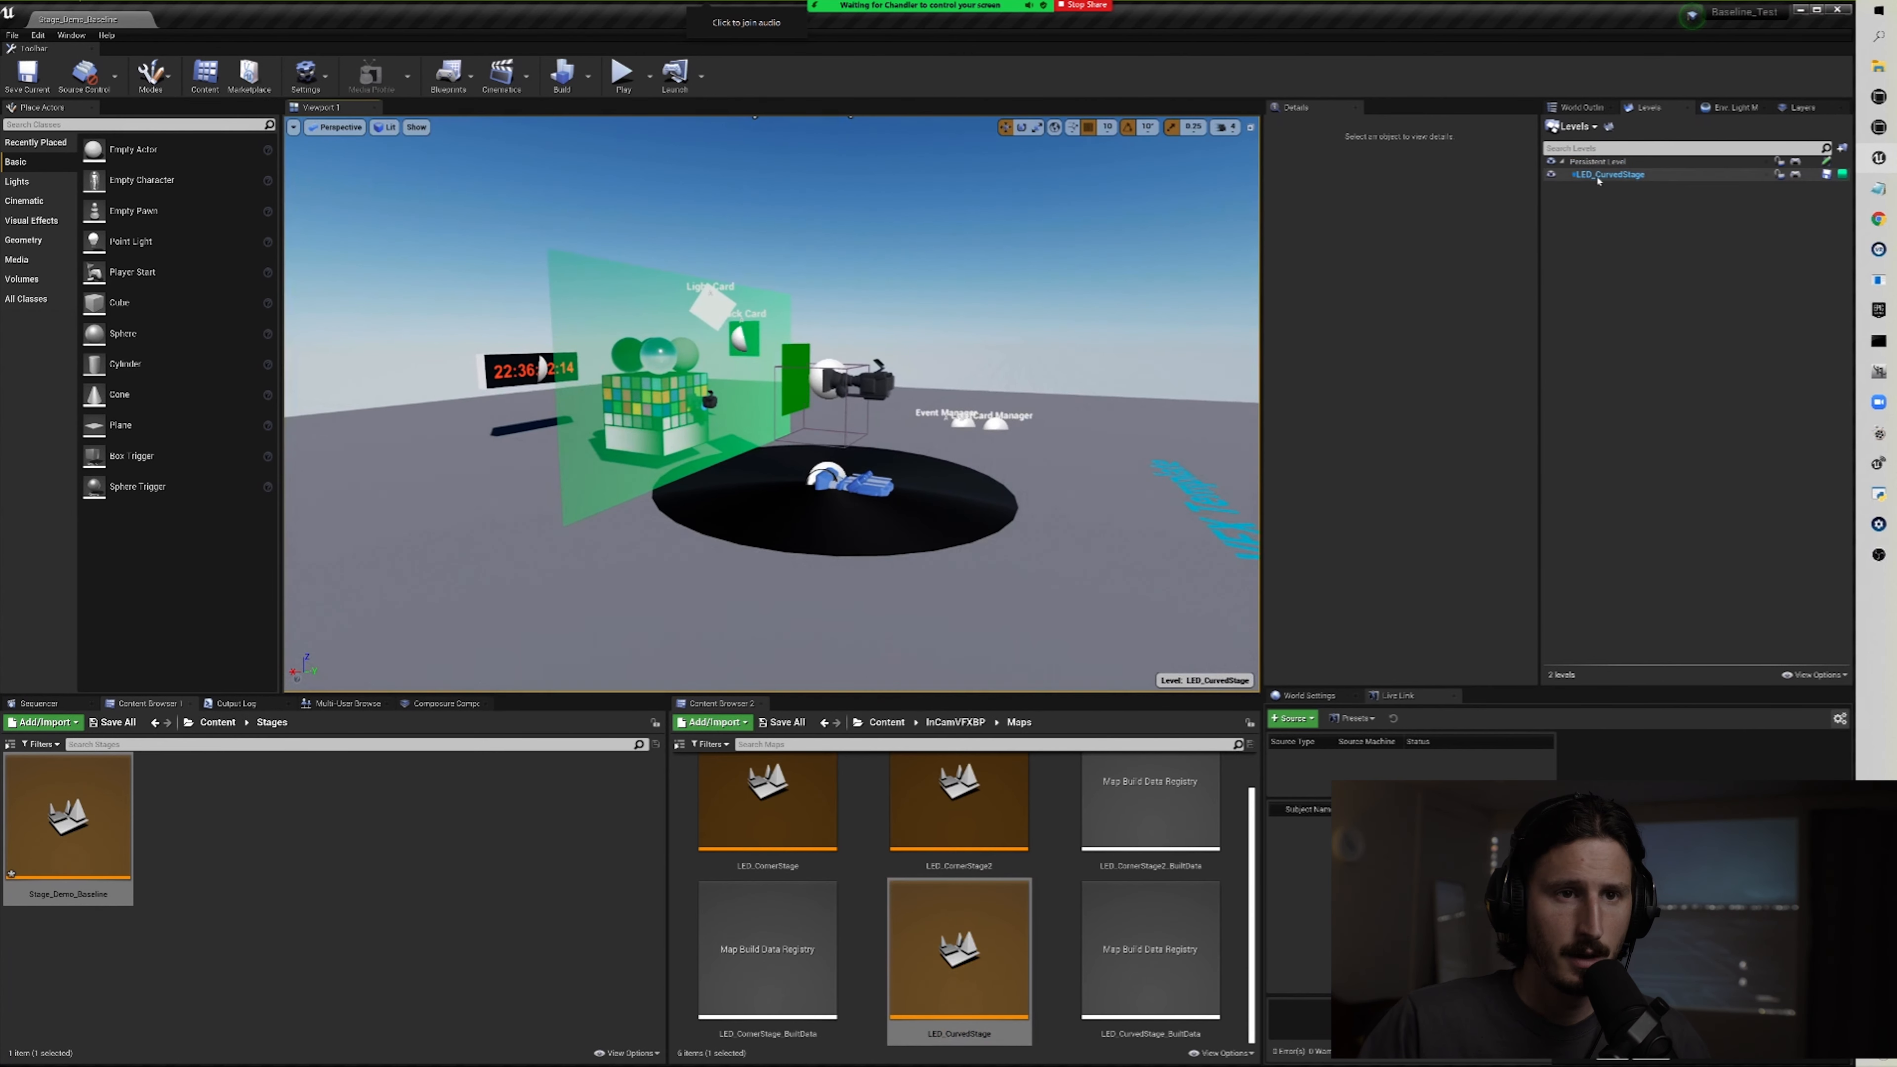
right_click(1605, 174)
mouse_move(1648, 225)
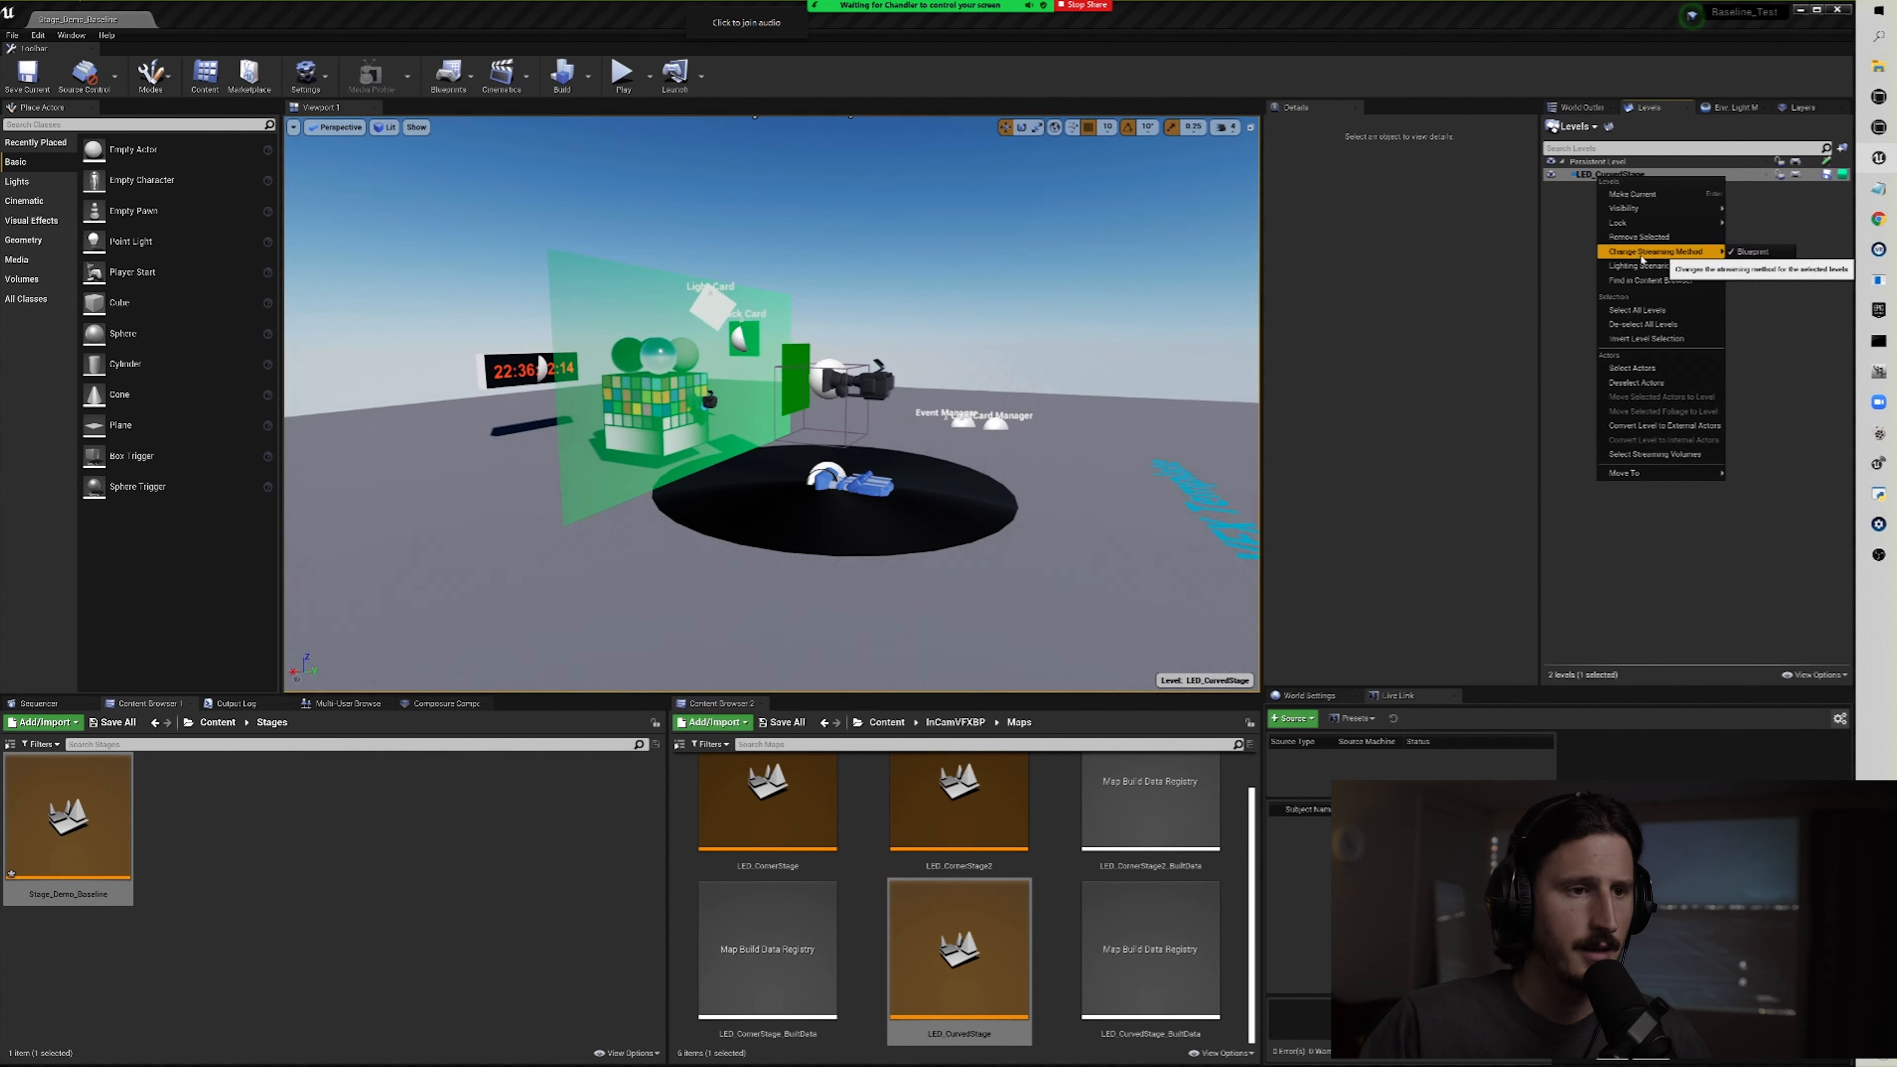
click(1761, 272)
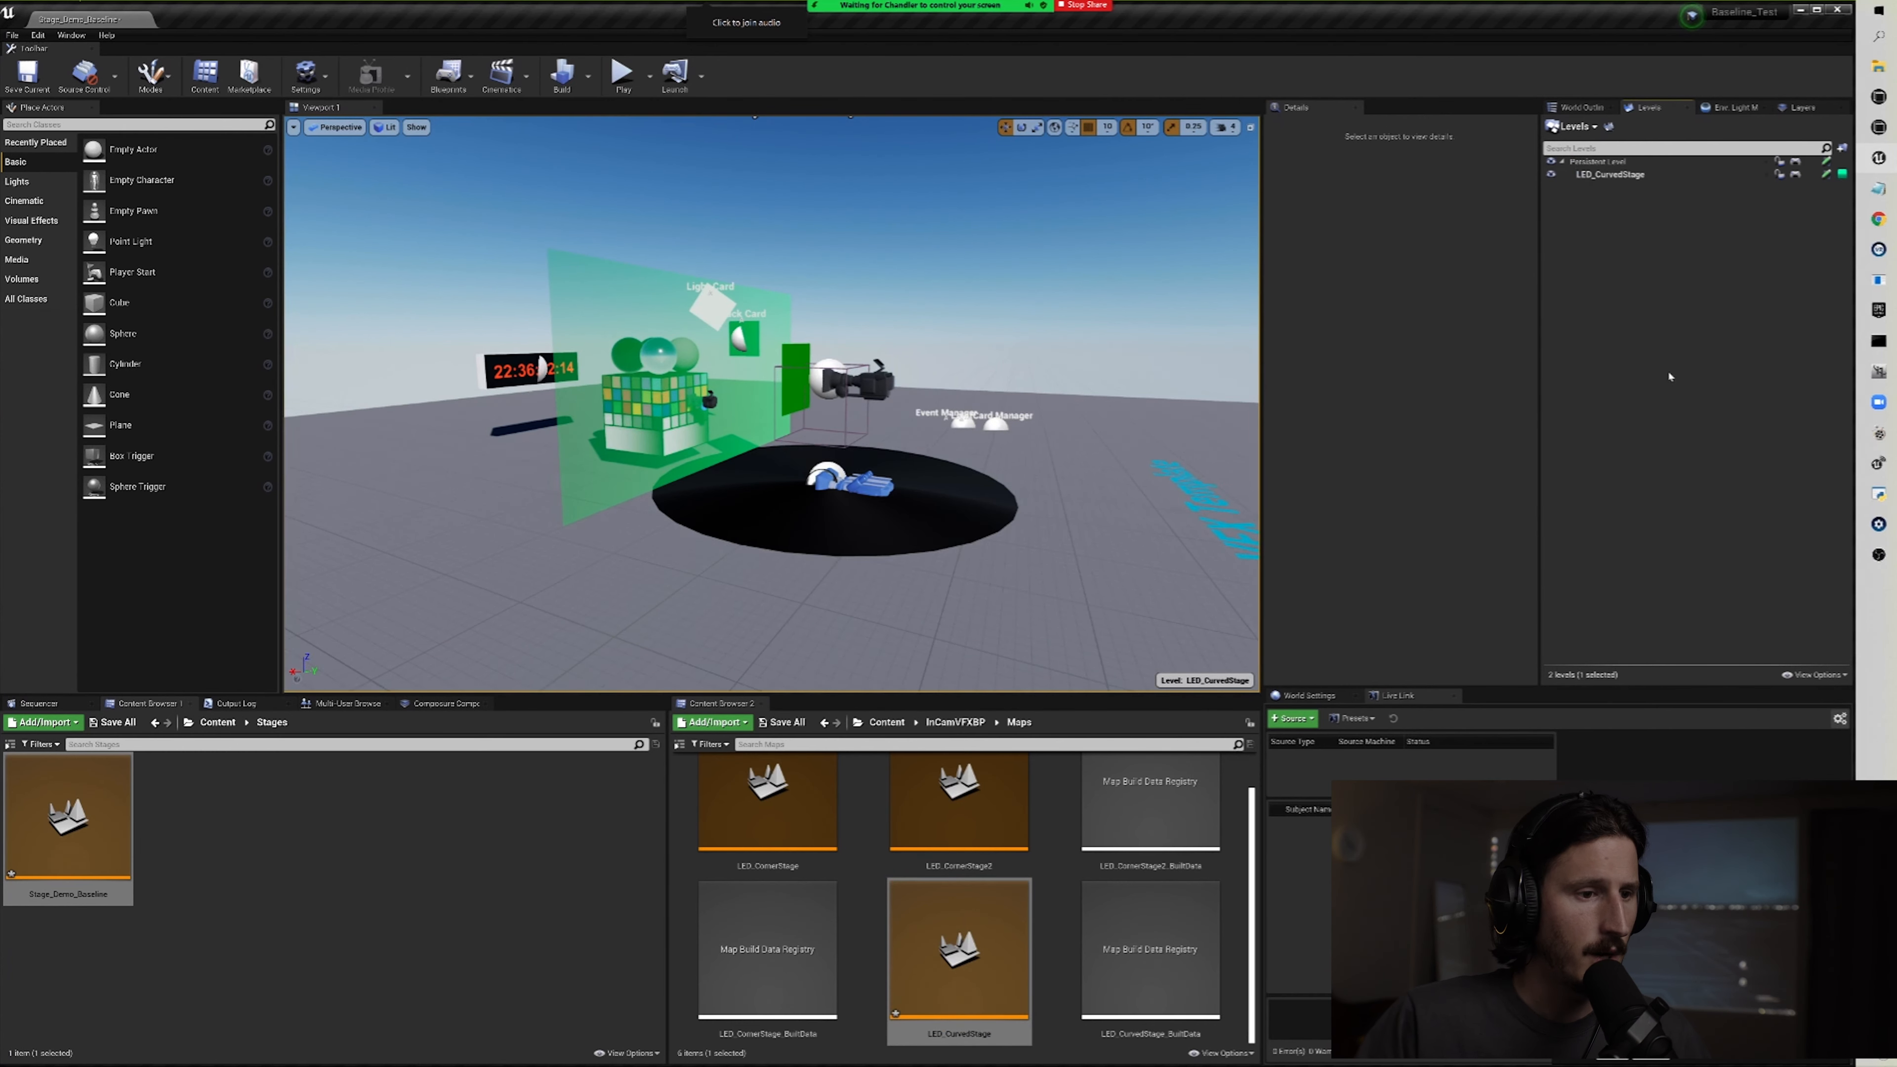
Step: Add LED_CornerStage and LED_CornerStage2 as further sublevels, and hide the LED_CurvedStage and LED_CornerStage levels
drag(767, 803, 1593, 233)
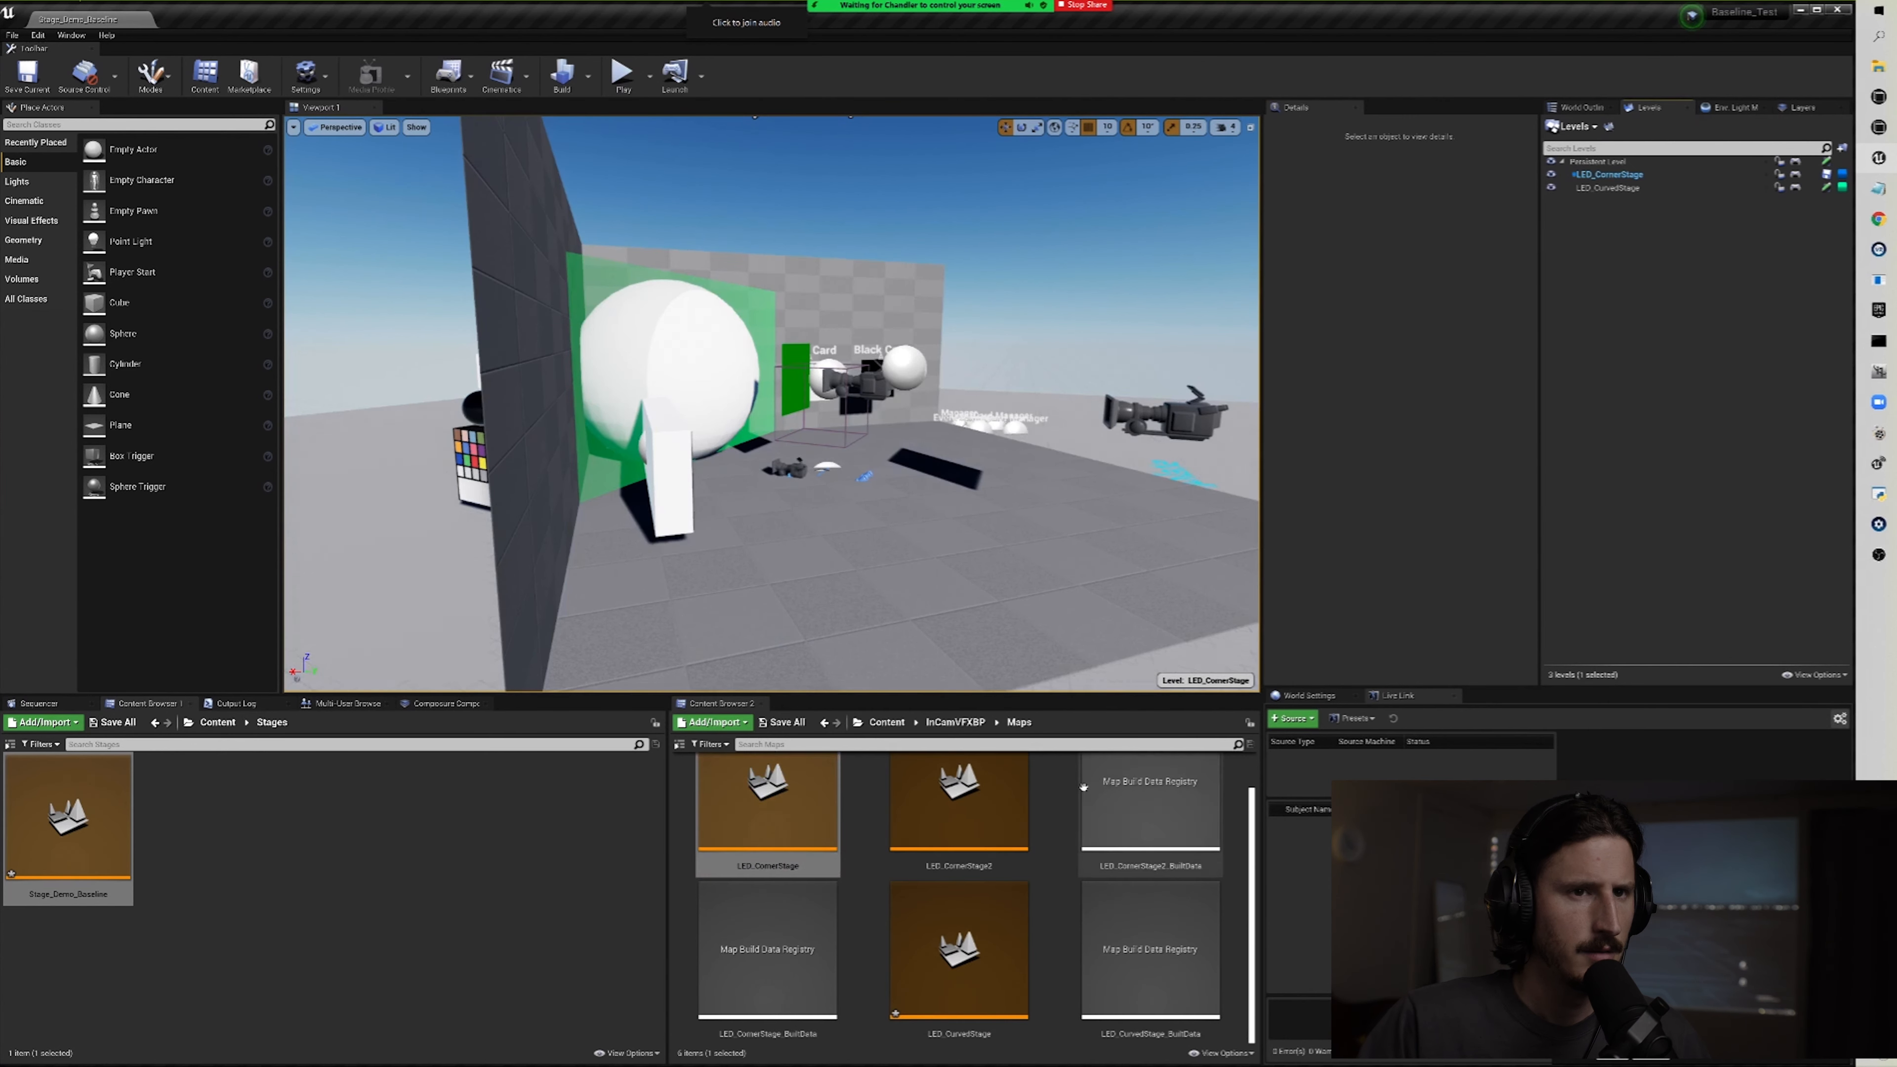
drag(959, 799, 1630, 234)
mouse_move(934, 358)
right_down()
mouse_move(919, 362)
mouse_move(948, 360)
right_up()
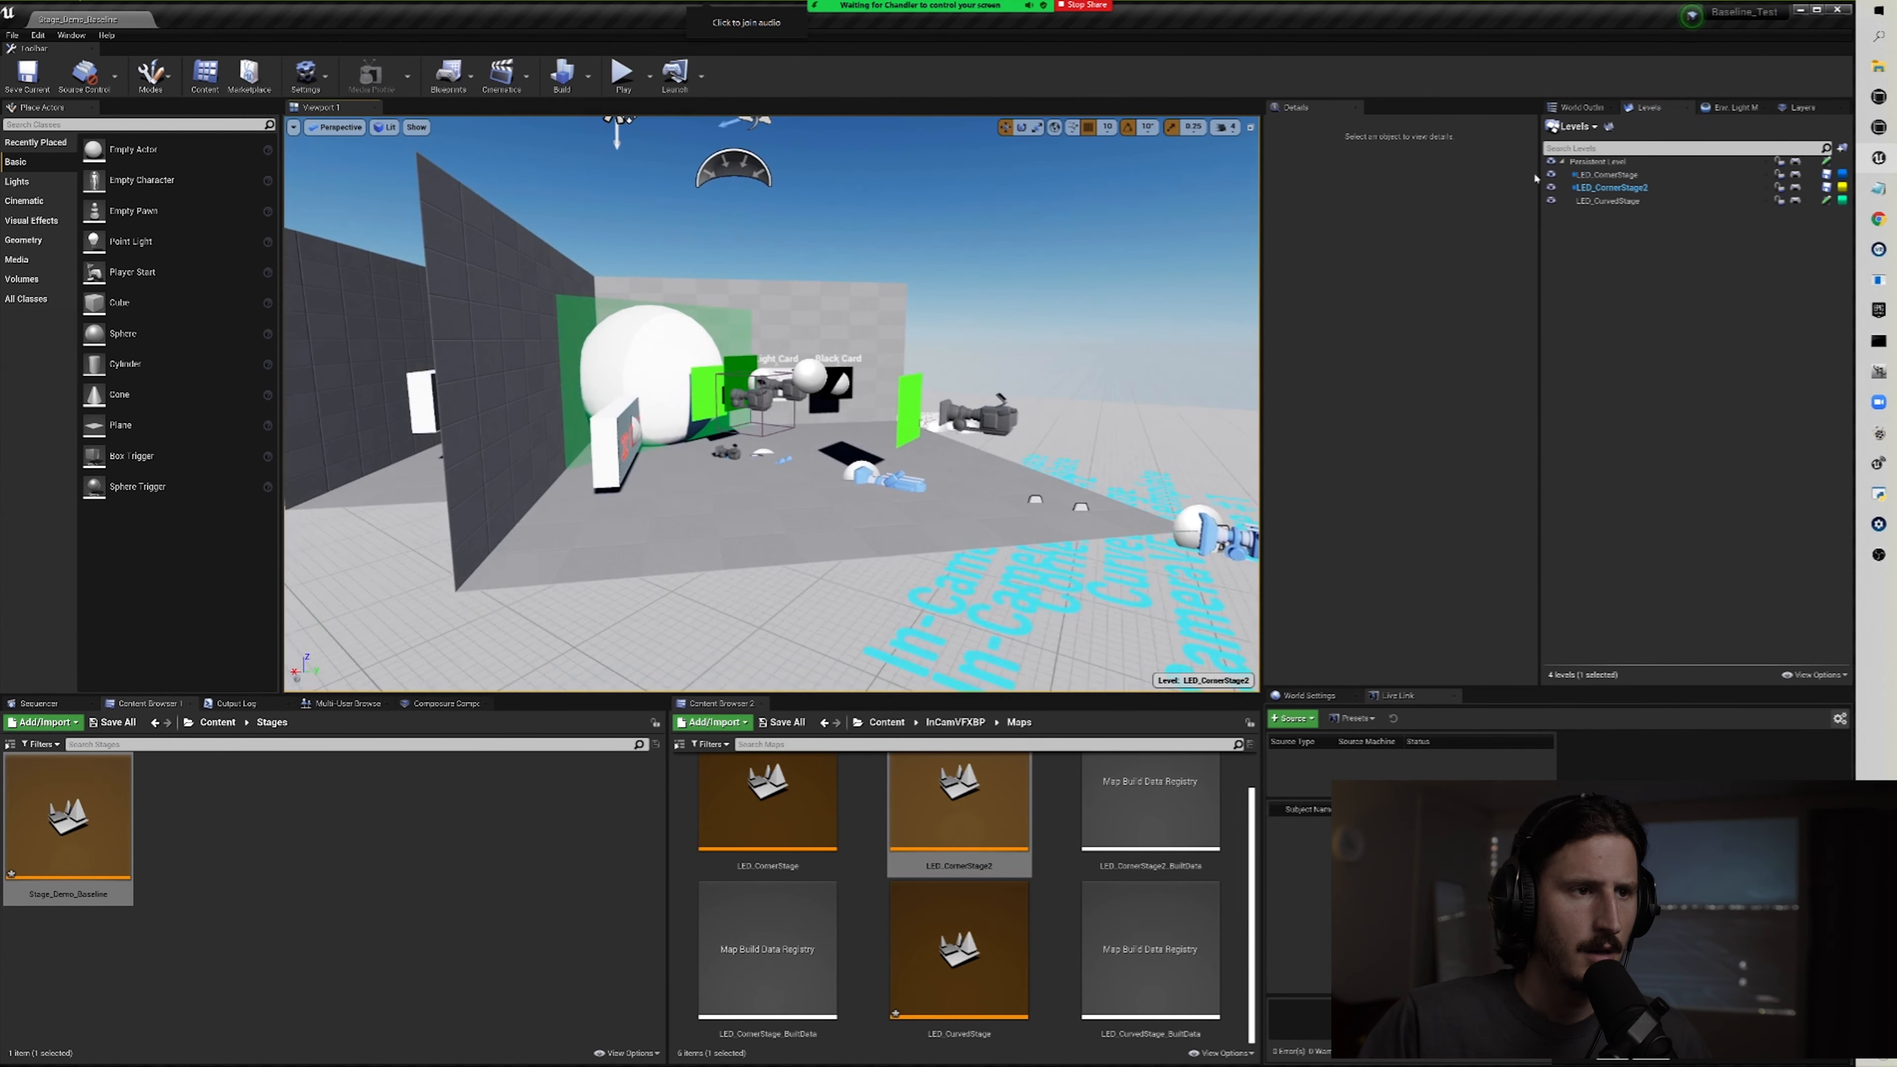
click(1551, 201)
click(1550, 174)
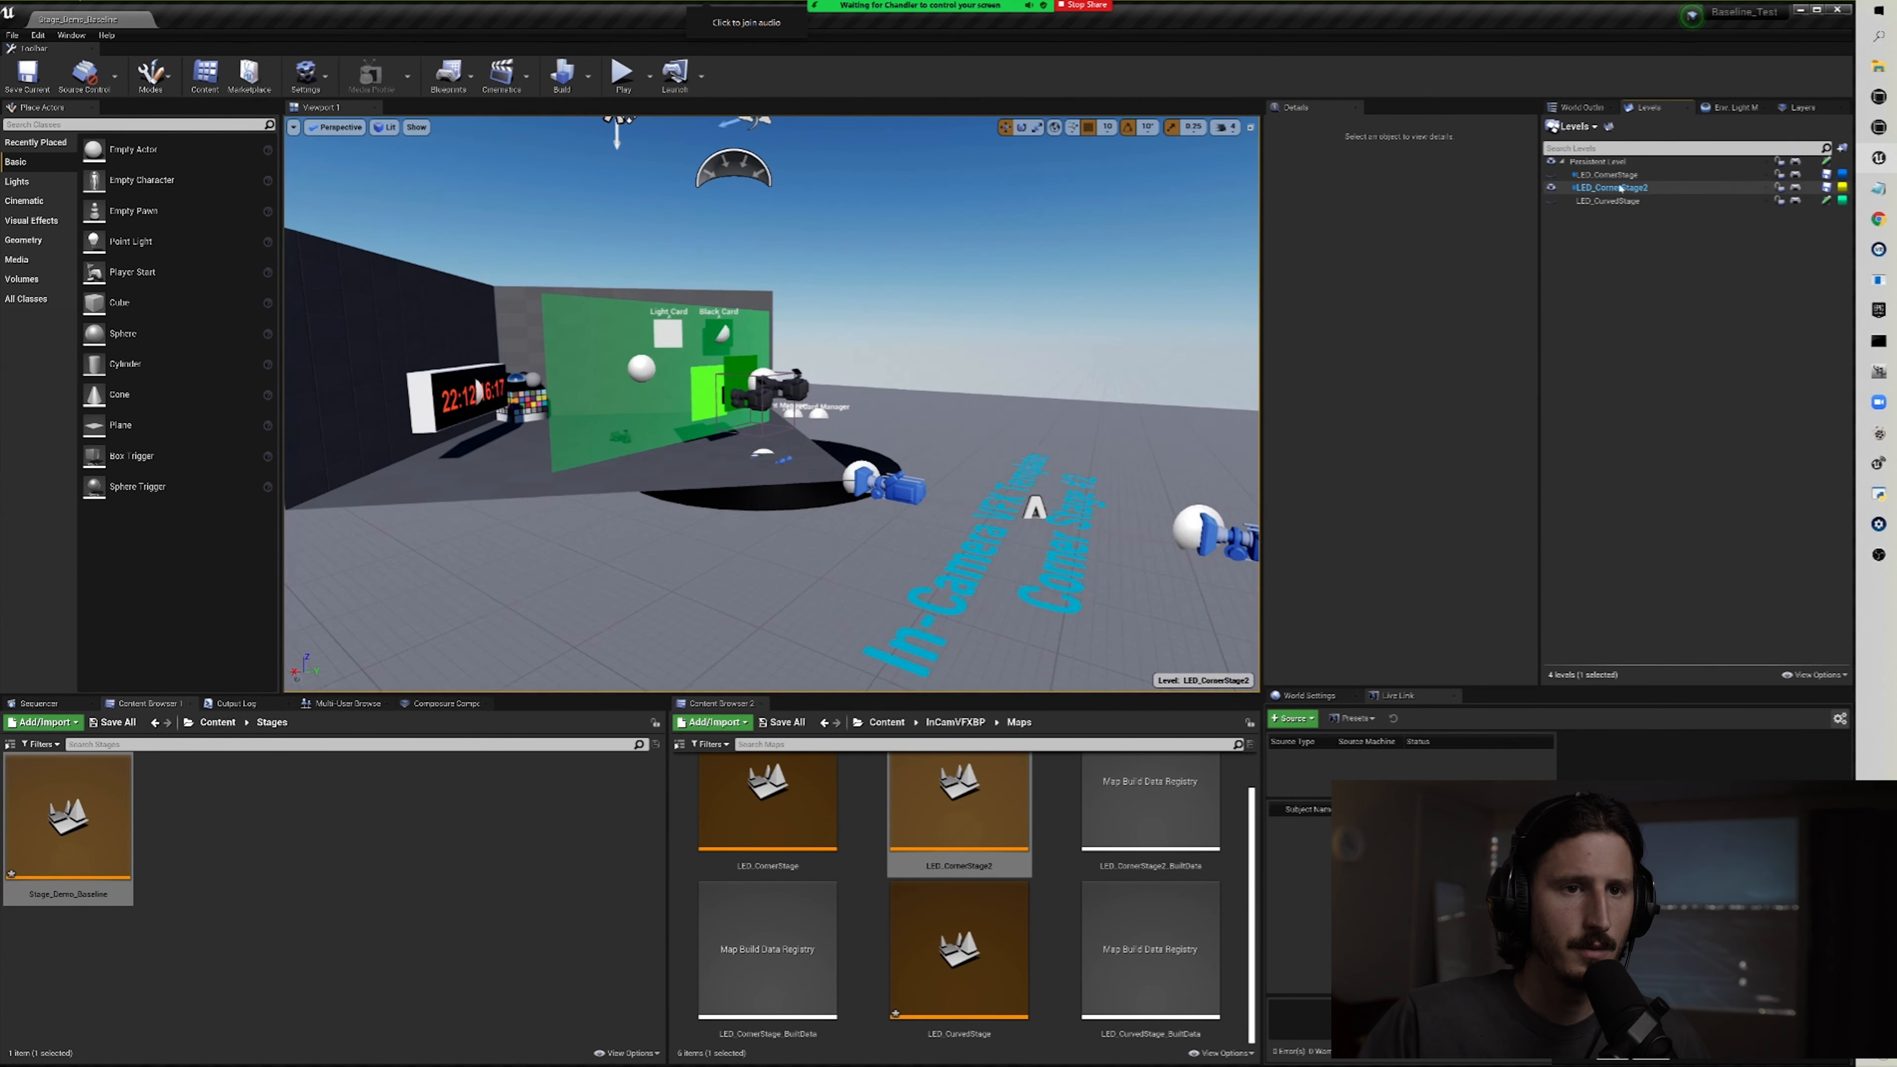
right_click(1608, 185)
right_click(1604, 175)
mouse_move(1673, 251)
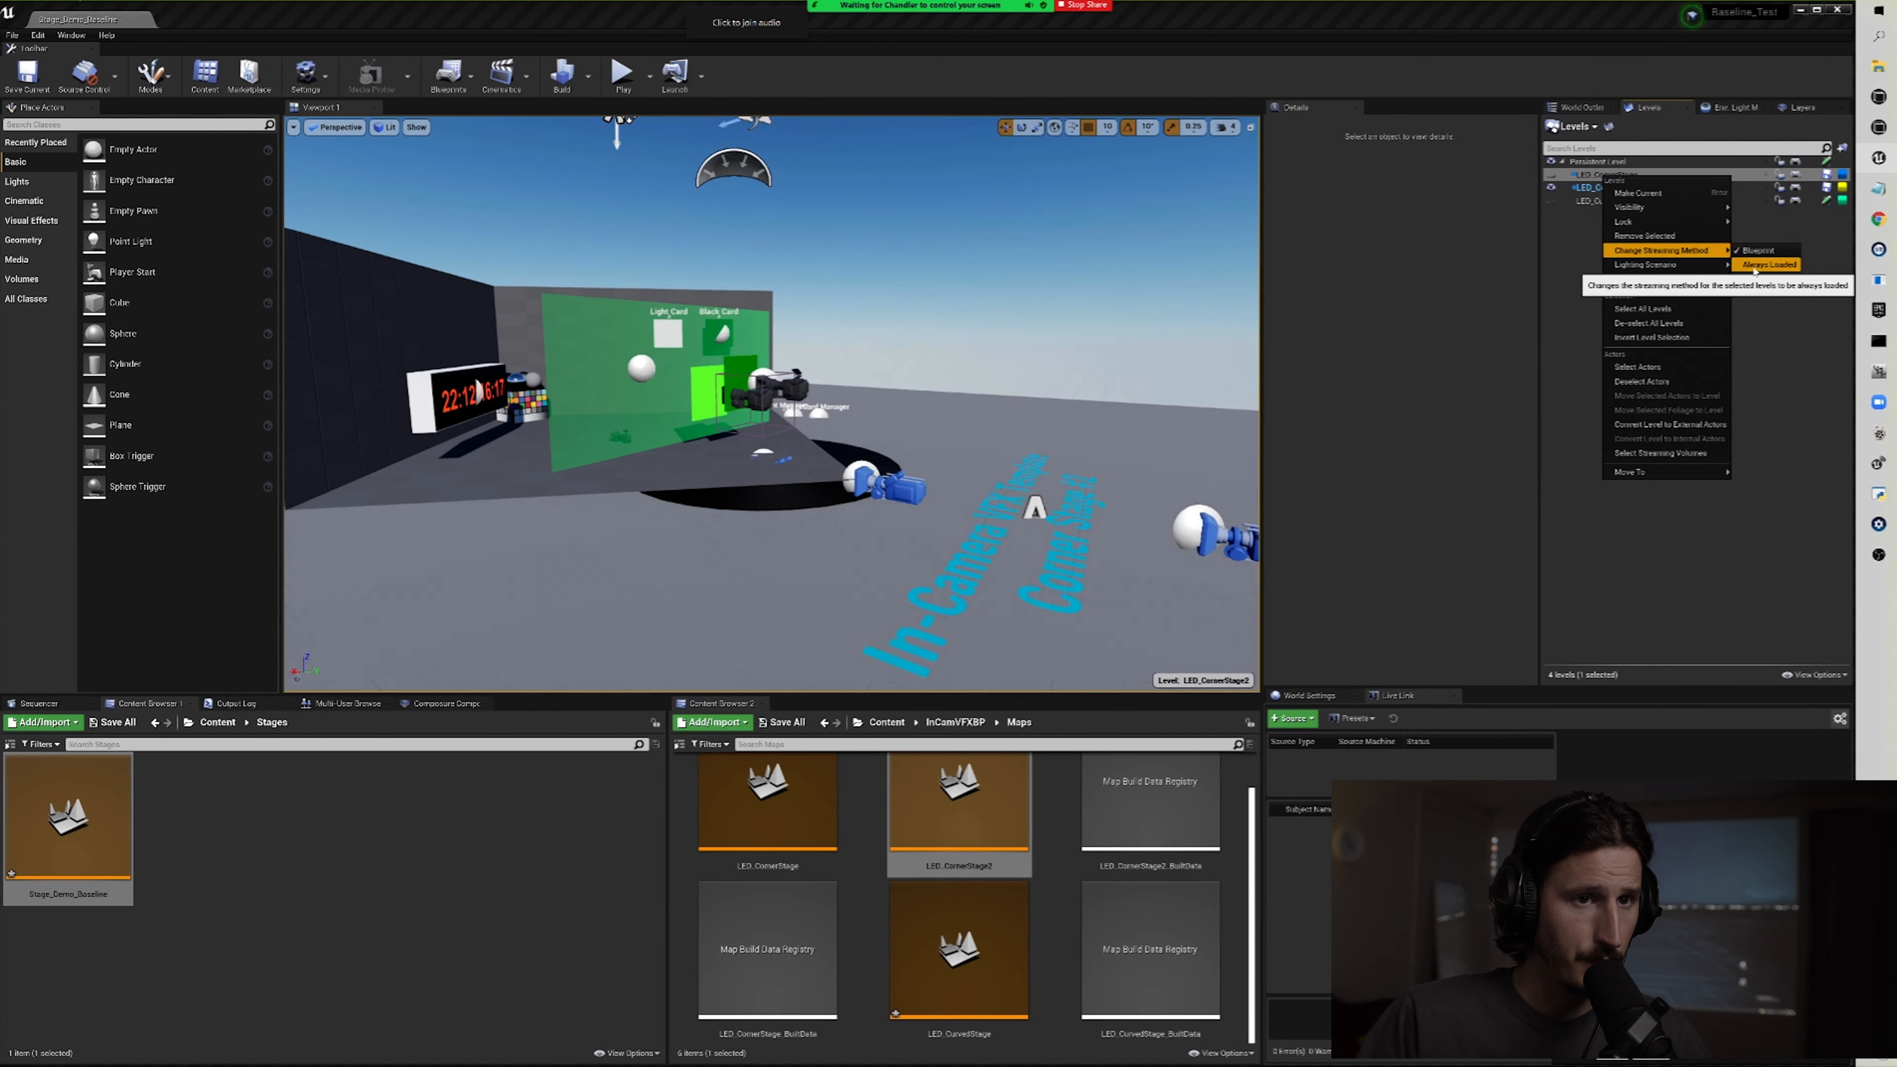
click(1565, 249)
scroll(822, 299, down, 1)
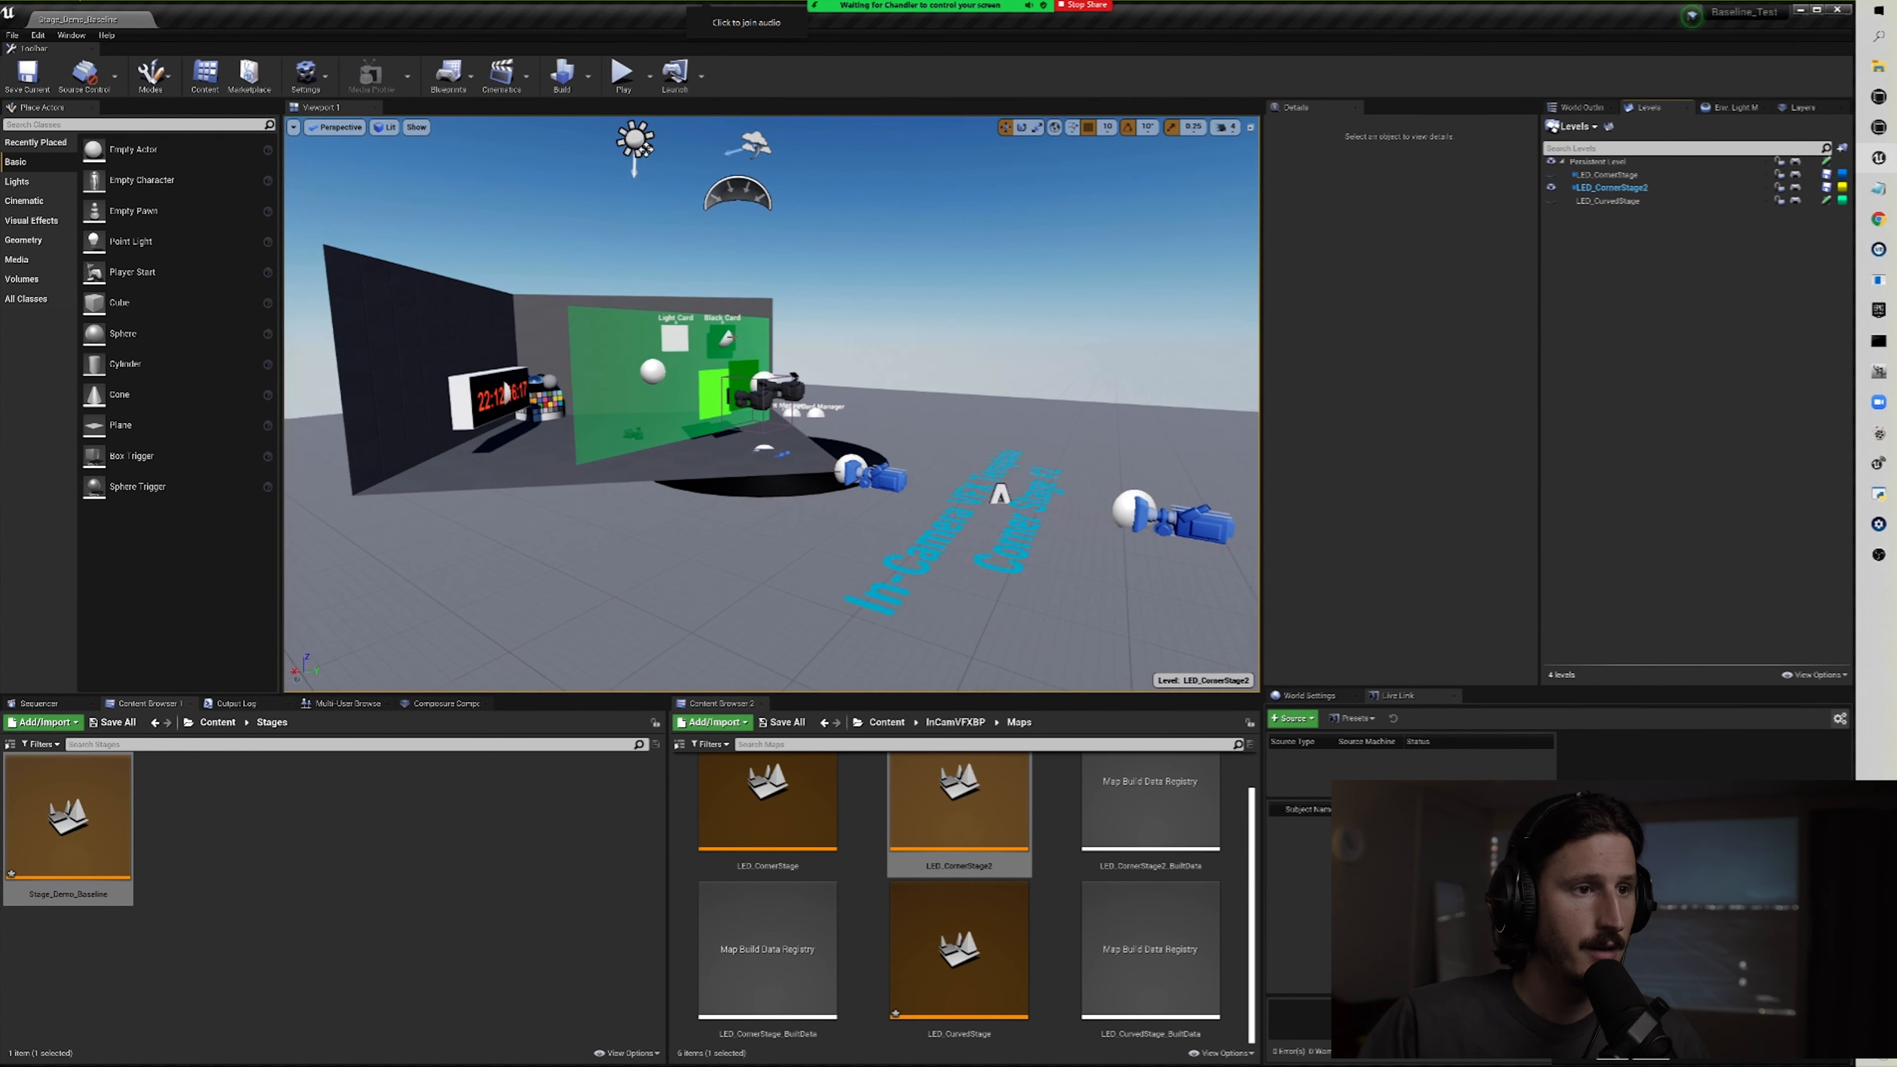
Step: Remove the LED_CurvedStage sublevel from the Stage_Demo_Baseline level
drag(742, 481, 700, 454)
right_drag(701, 454, 715, 446)
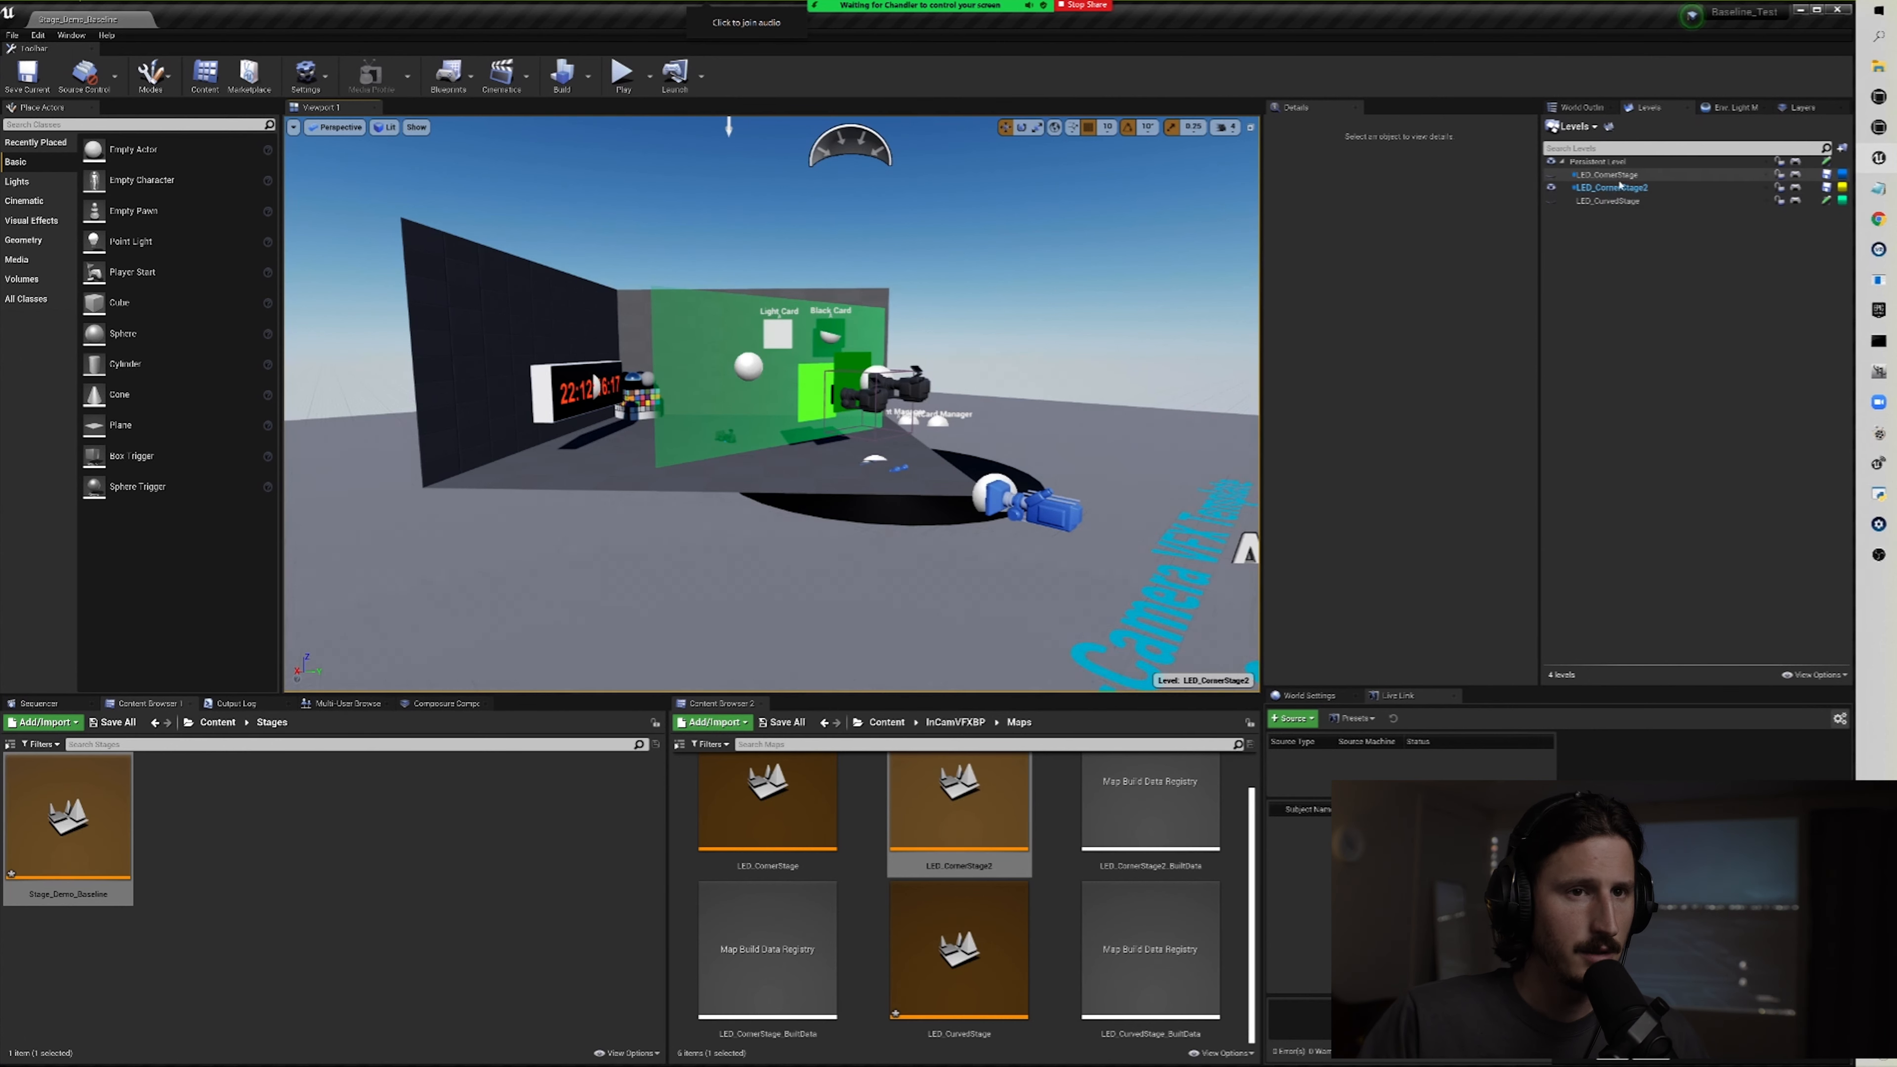
click(1620, 201)
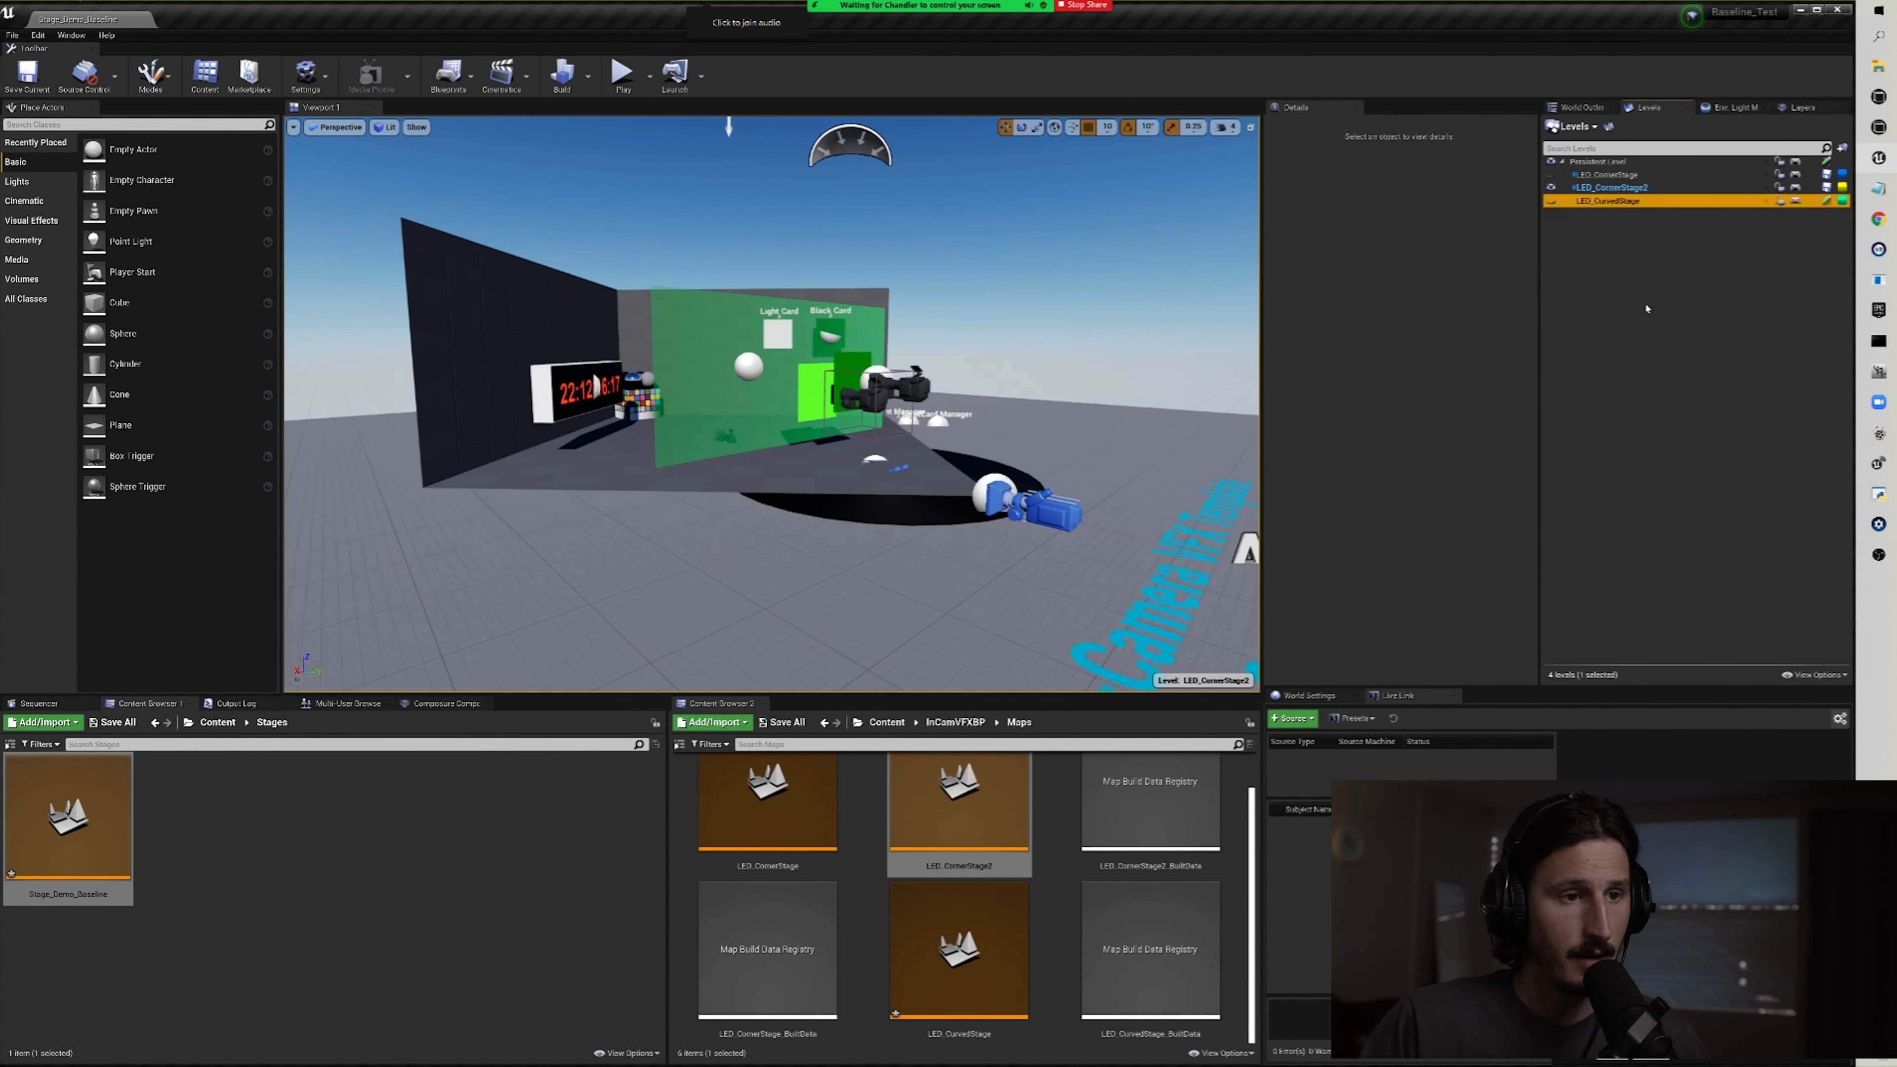
key(Delete)
click(1042, 570)
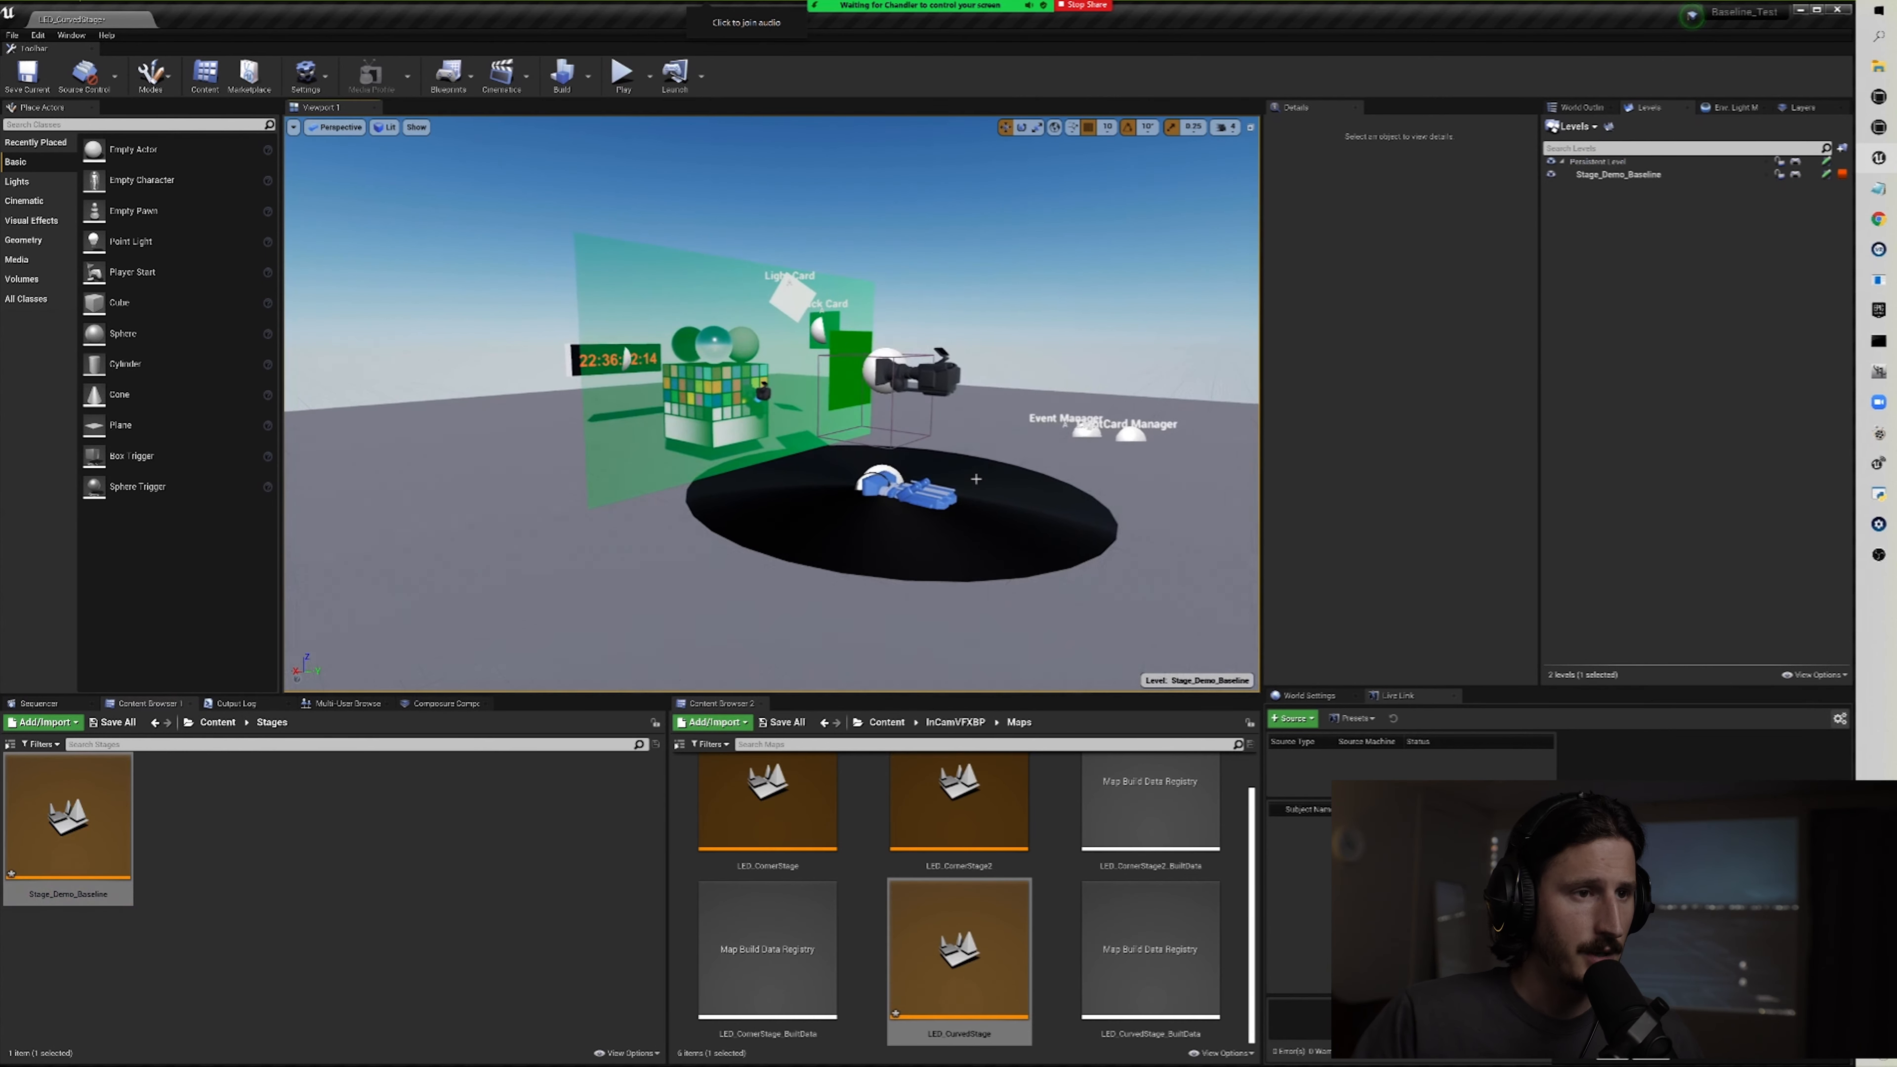
Step: Shift BP_IncameraStagePawn in the Stage folder along the negative Y axis by adjusting its location
mouse_move(996, 481)
right_down()
mouse_move(997, 407)
mouse_move(993, 467)
right_up()
click(1588, 107)
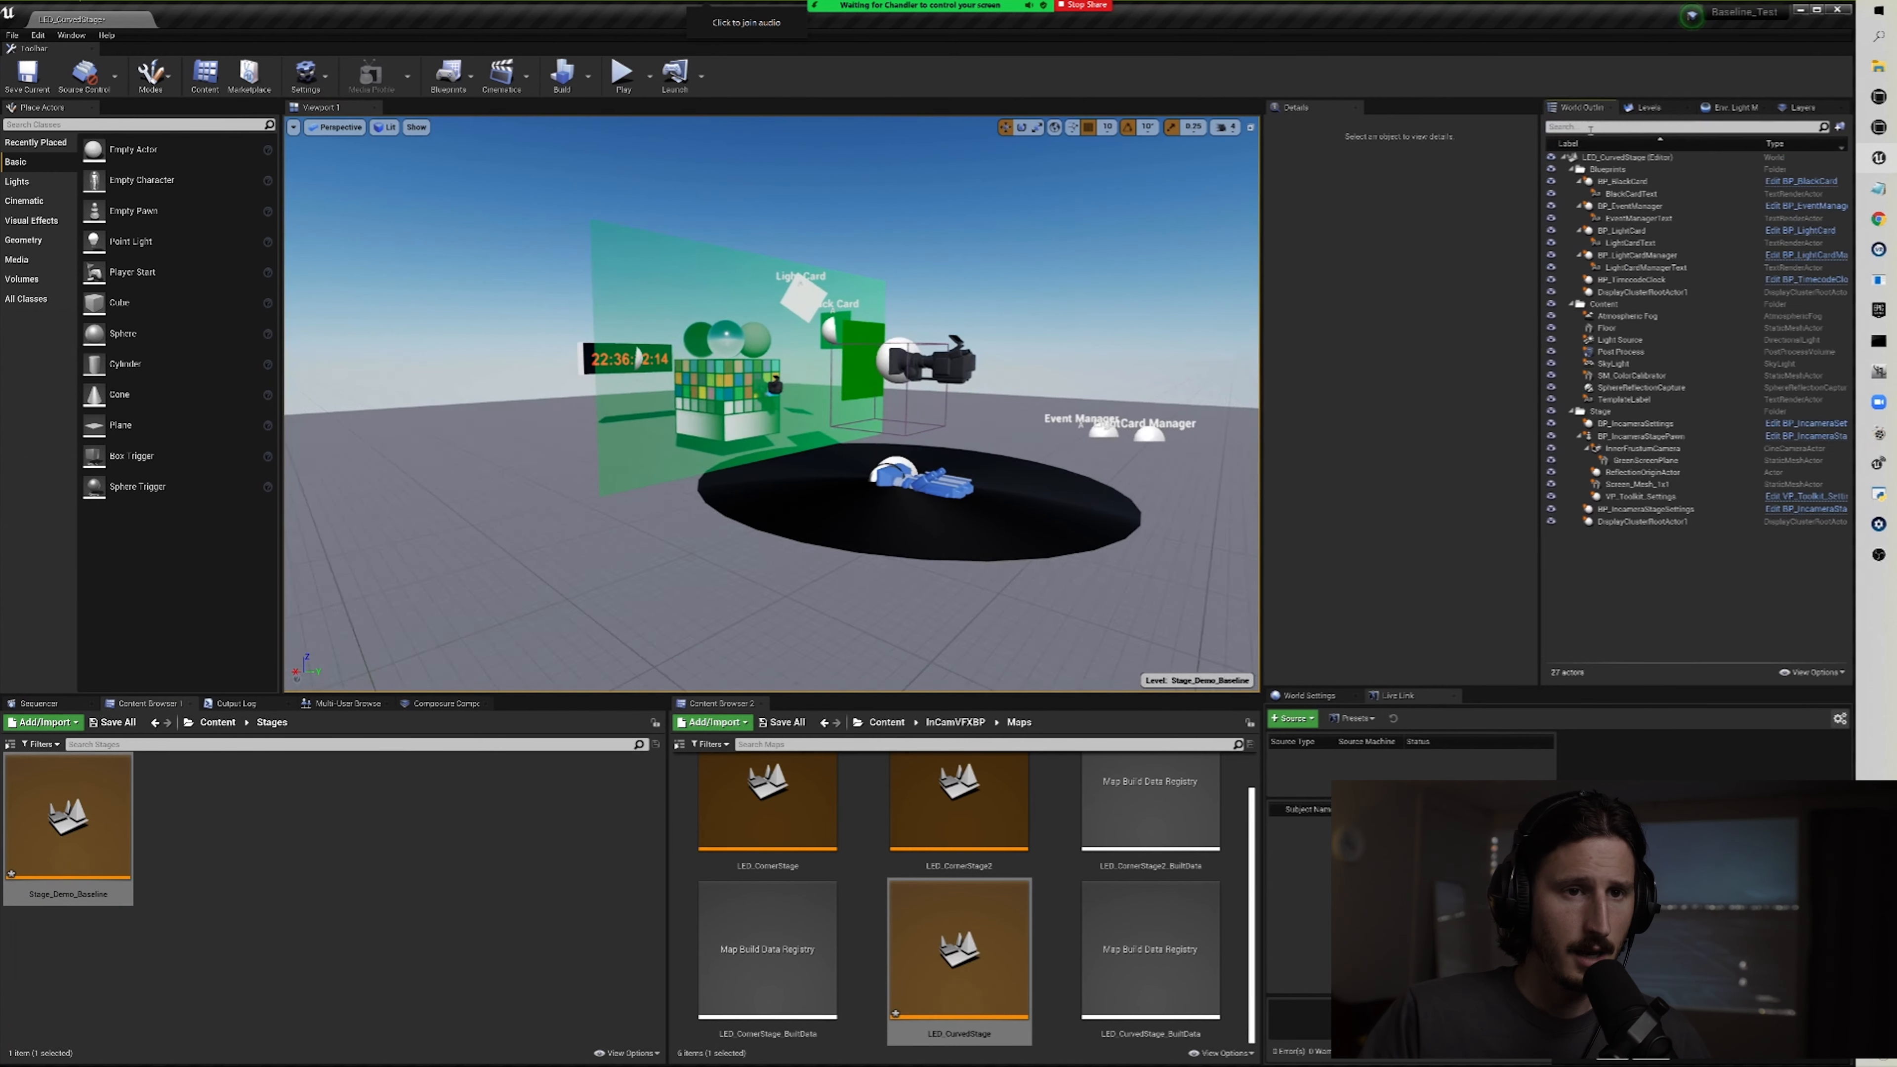
click(1598, 437)
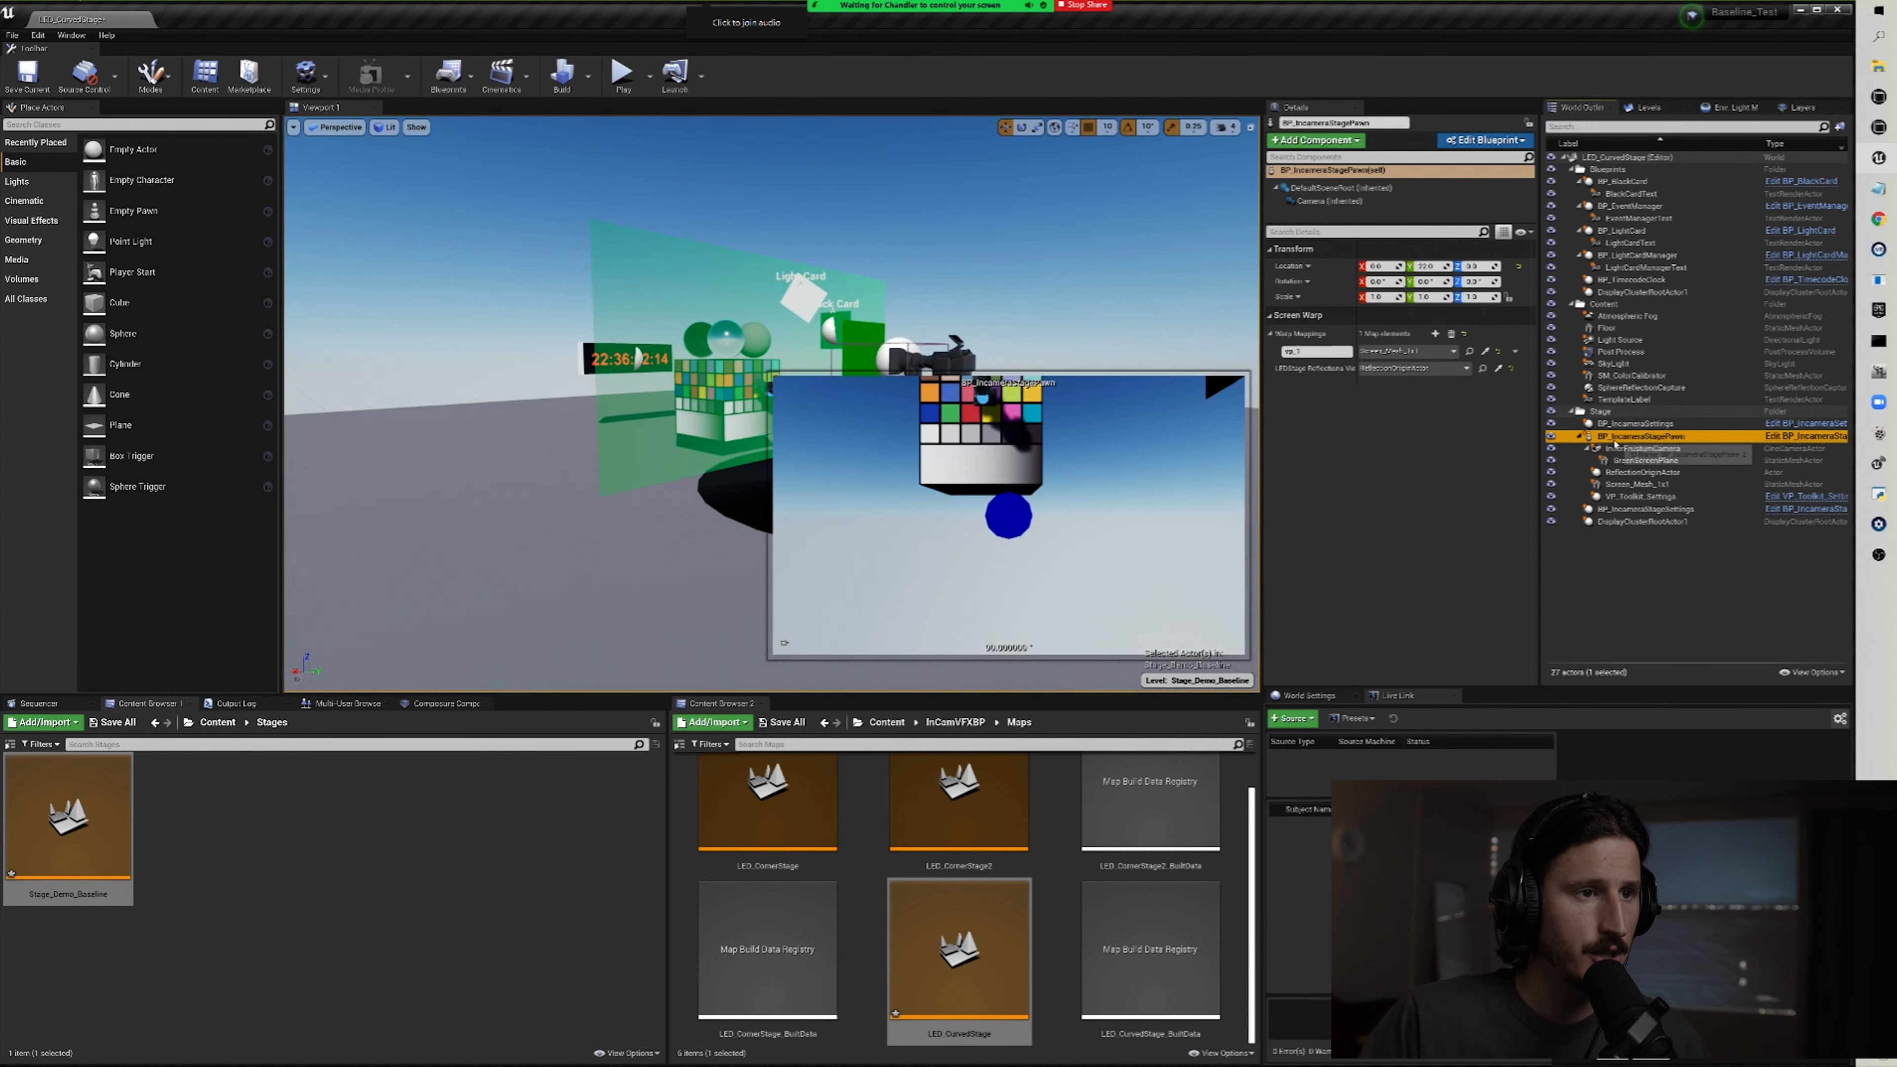
mouse_move(1428, 266)
mouse_down()
mouse_move(1499, 266)
mouse_move(1408, 266)
mouse_up()
right_click(1426, 268)
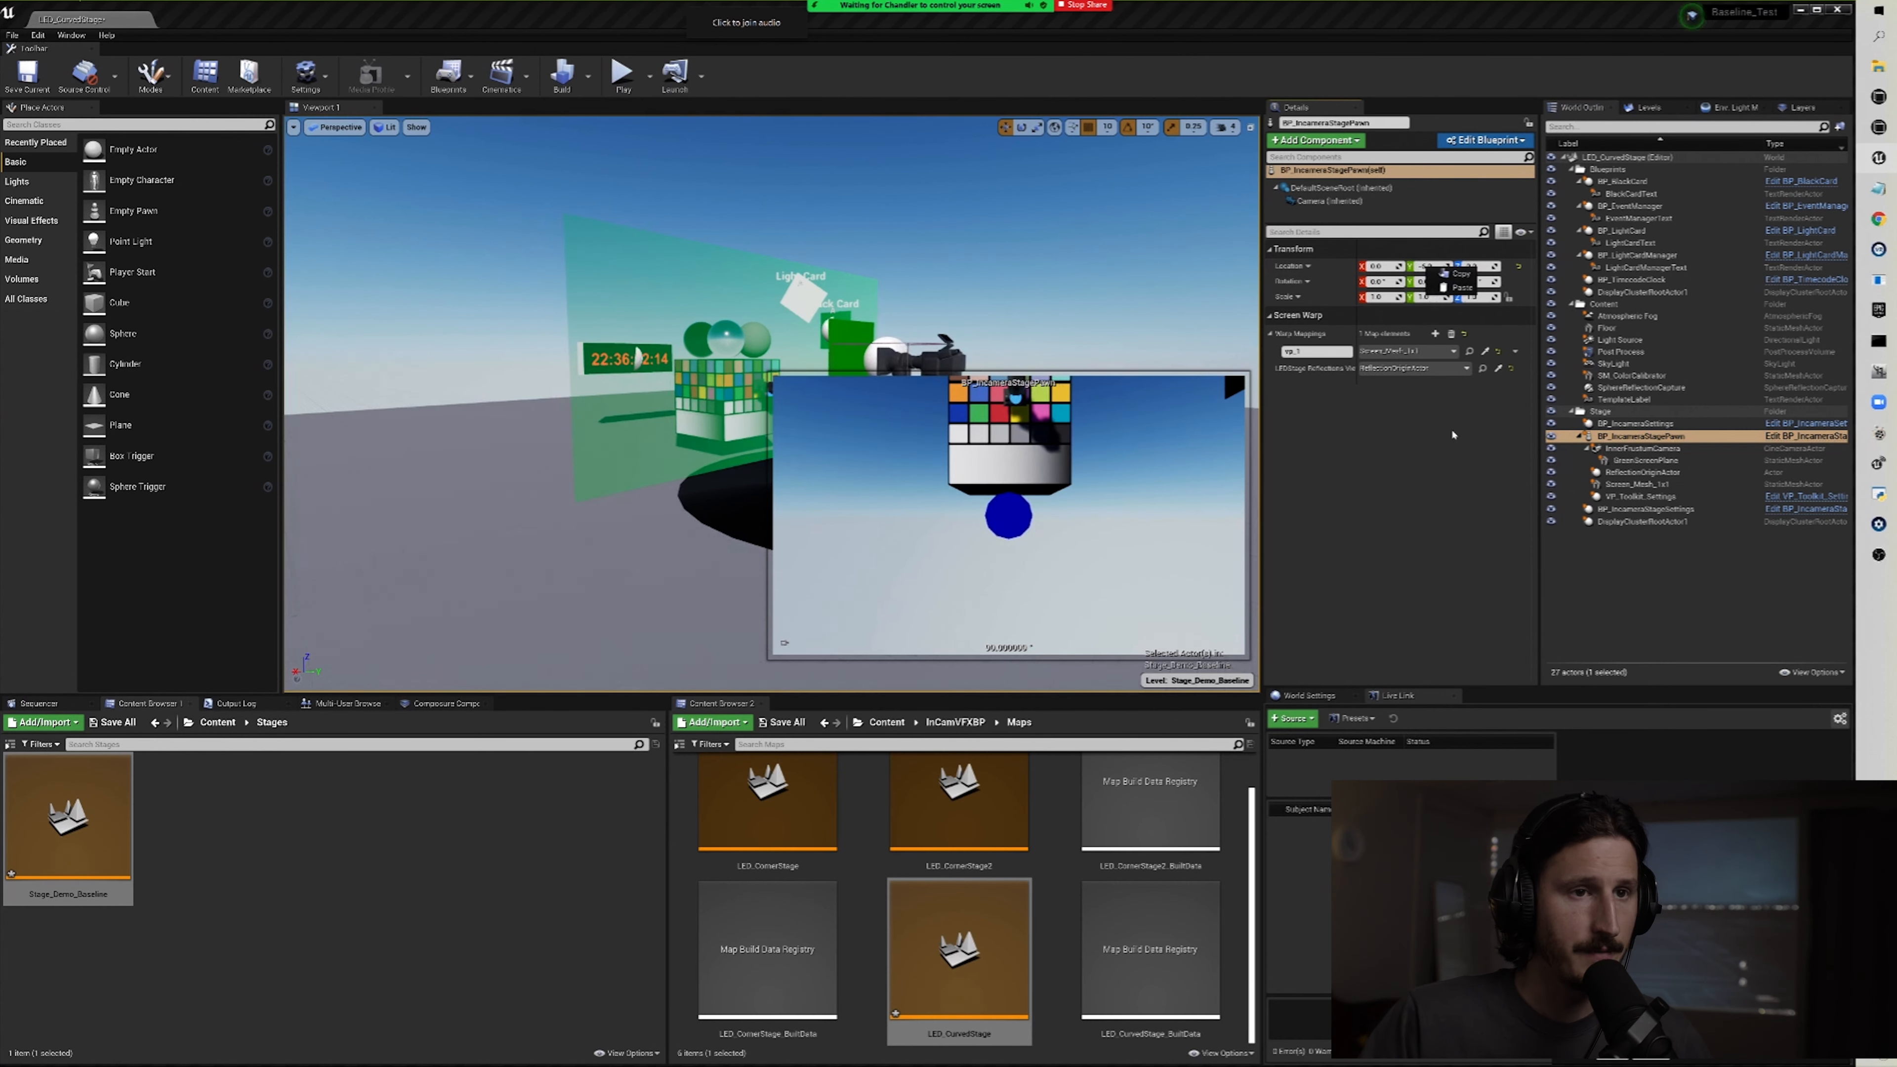
click(1465, 517)
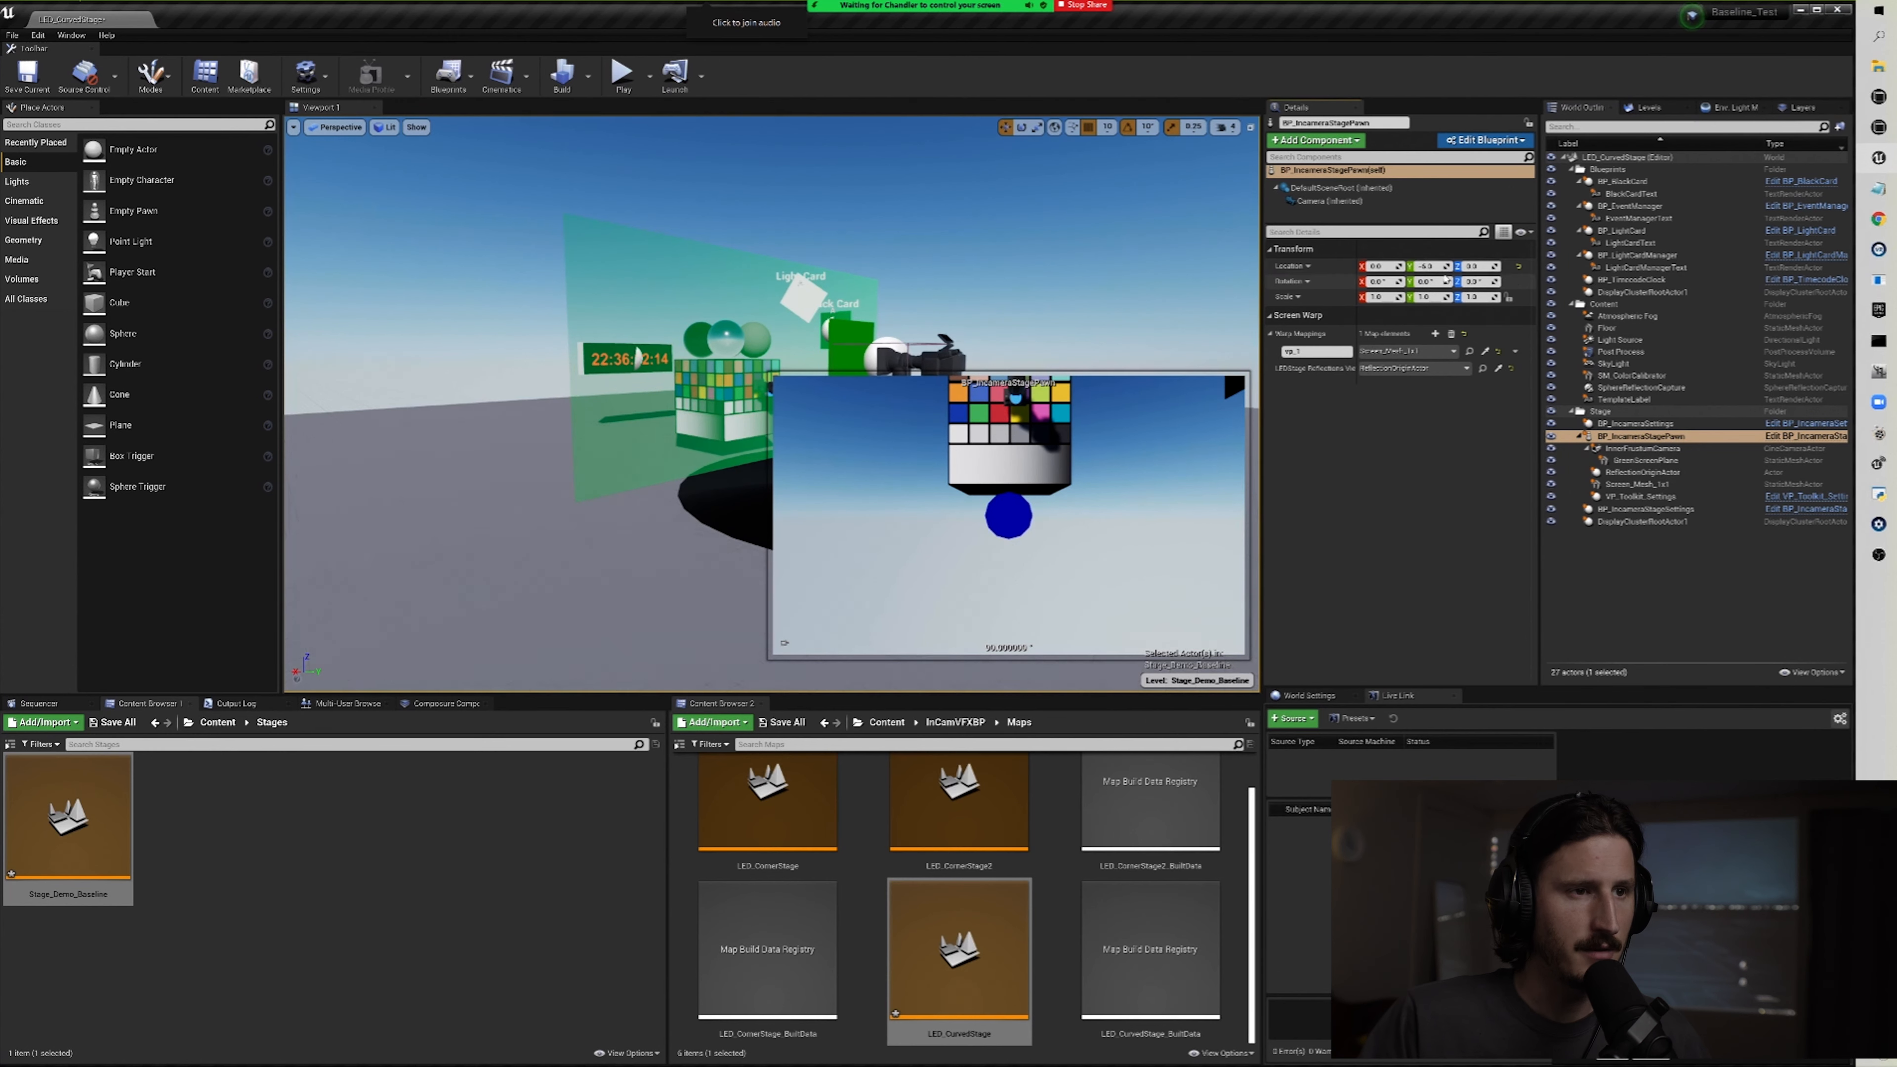
drag(1423, 268, 1415, 267)
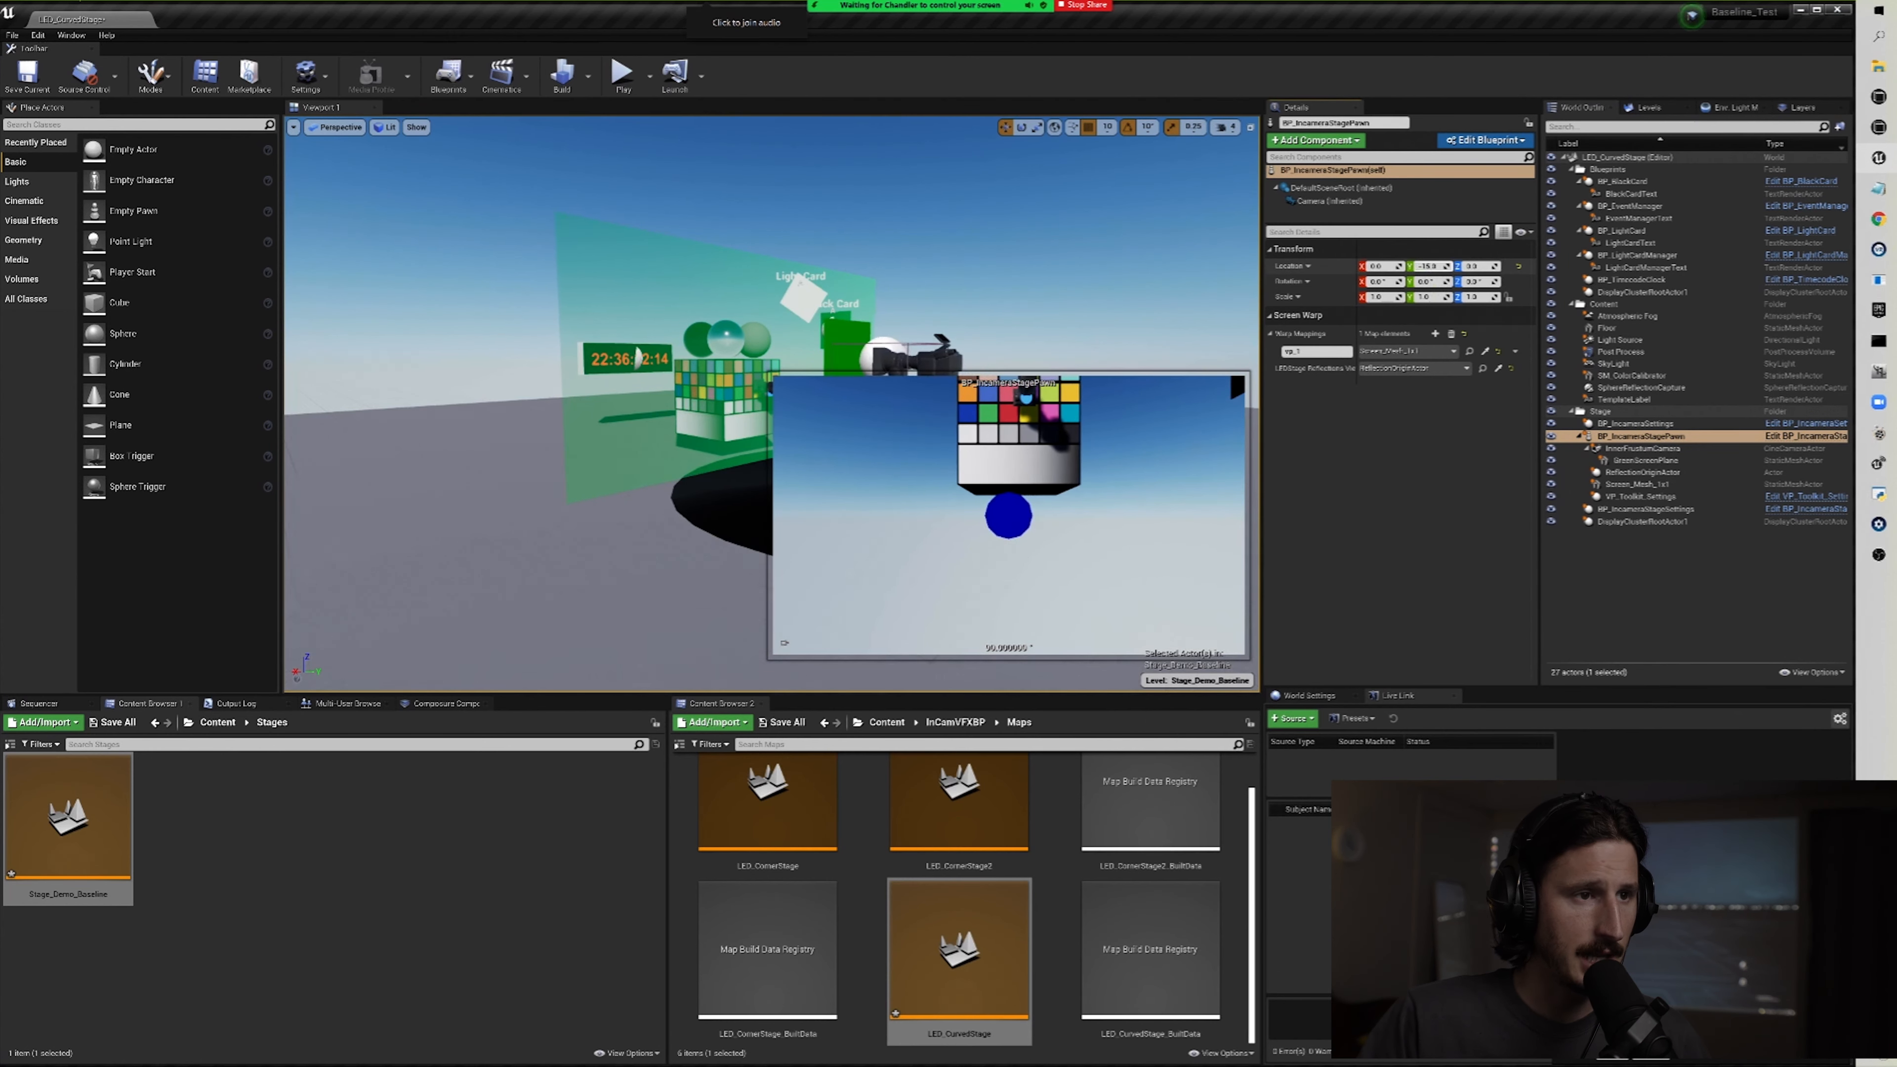
Step: Try to move BP_IncameraStagePawn out of the Stage folder and other level actors into it within the outliner hierarchy
mouse_move(1016, 296)
right_down()
mouse_move(1020, 359)
mouse_move(1046, 310)
mouse_move(1013, 290)
right_up()
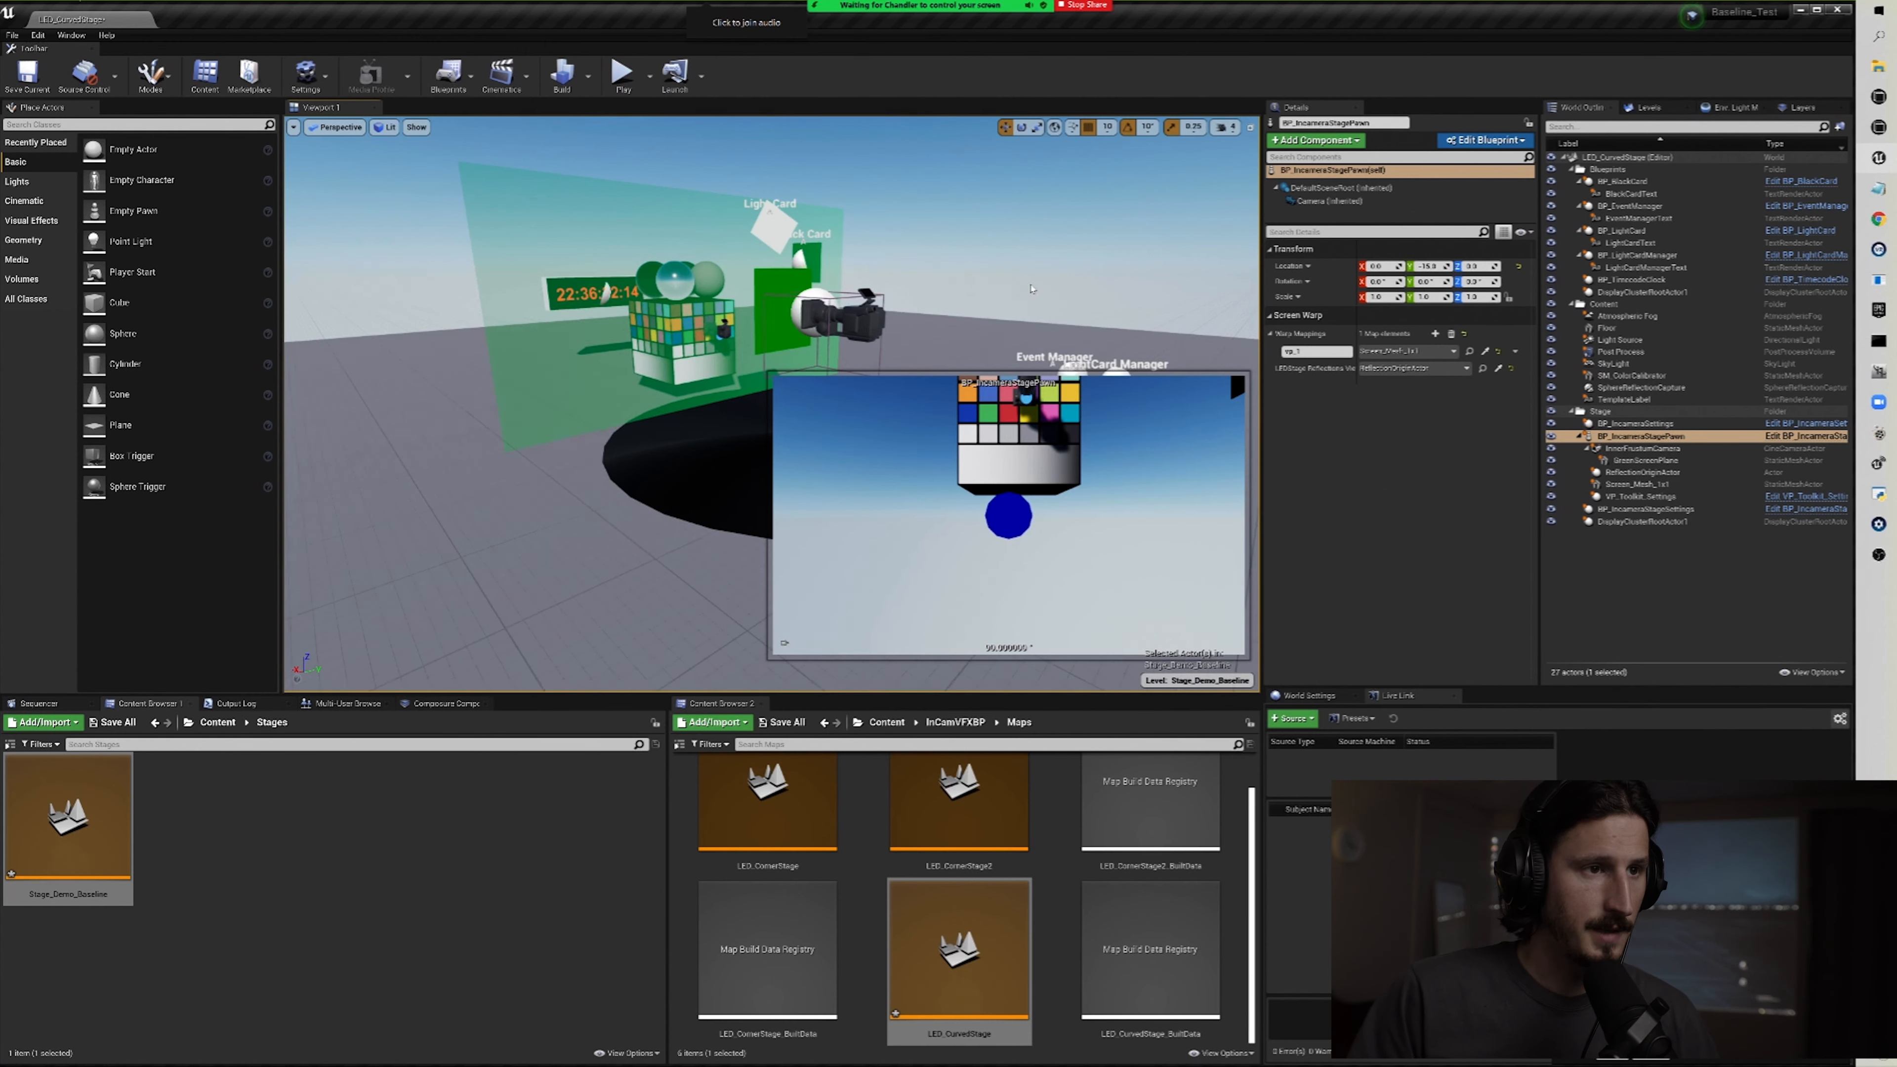
right_drag(697, 280, 697, 280)
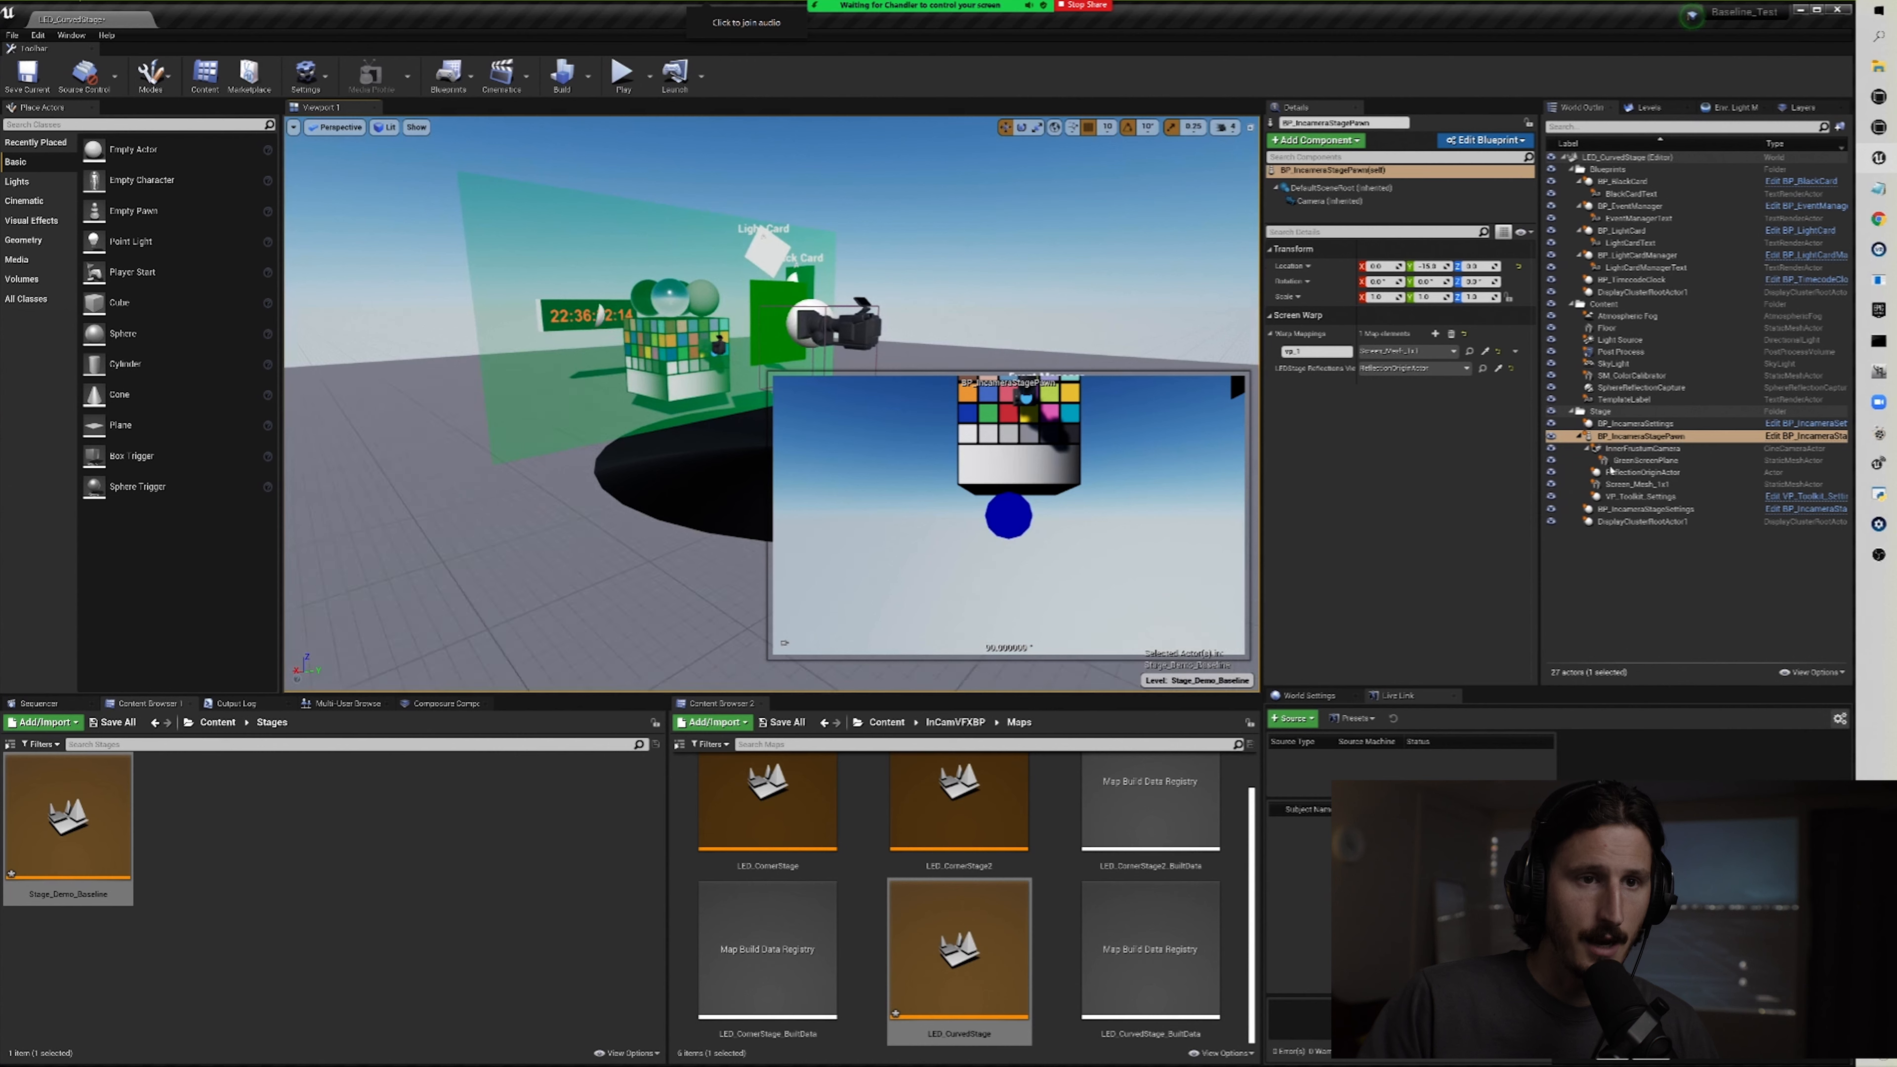
drag(1635, 436, 1661, 349)
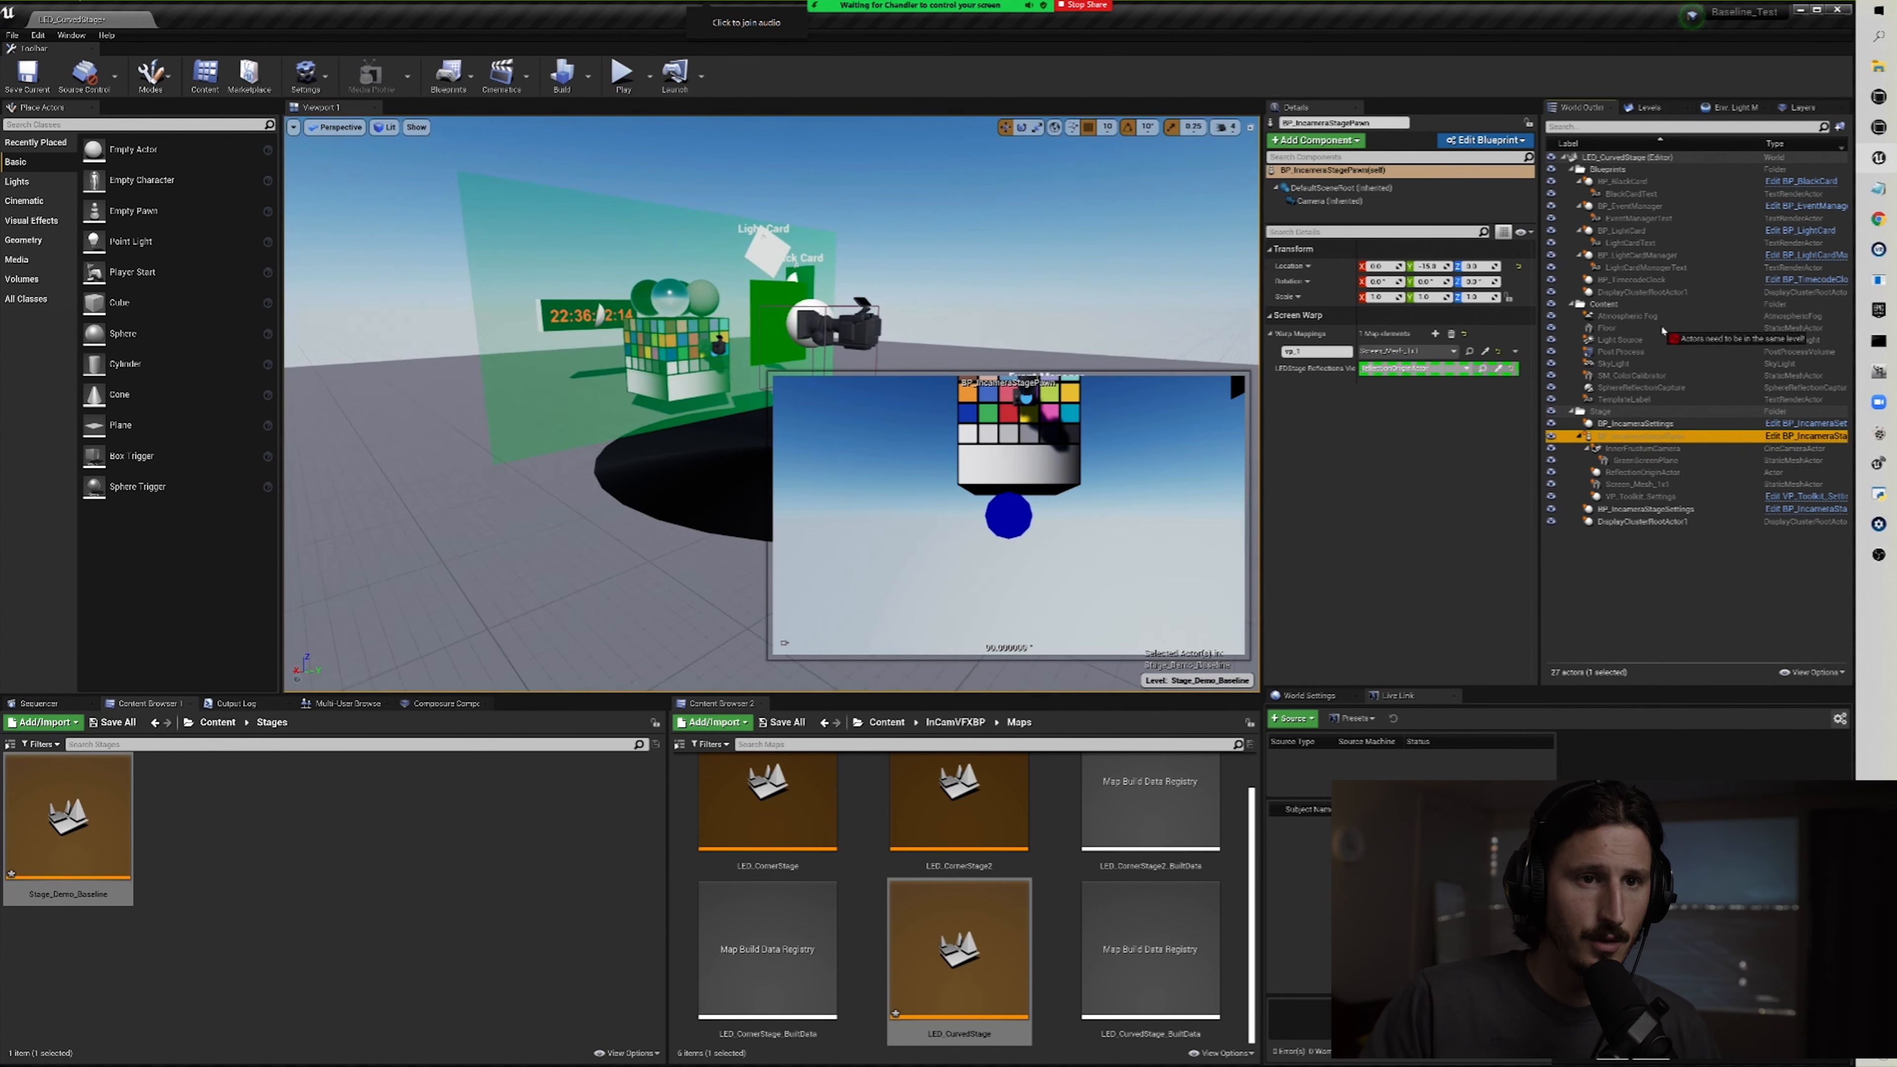
drag(1652, 240, 1626, 393)
drag(1634, 321, 1621, 442)
Step: Copy all Stage folder actors from BP_IncameraSettings through DisplayClusterRootActor1, and remove the Stage_Demo_Baseline sublevel
click(1635, 422)
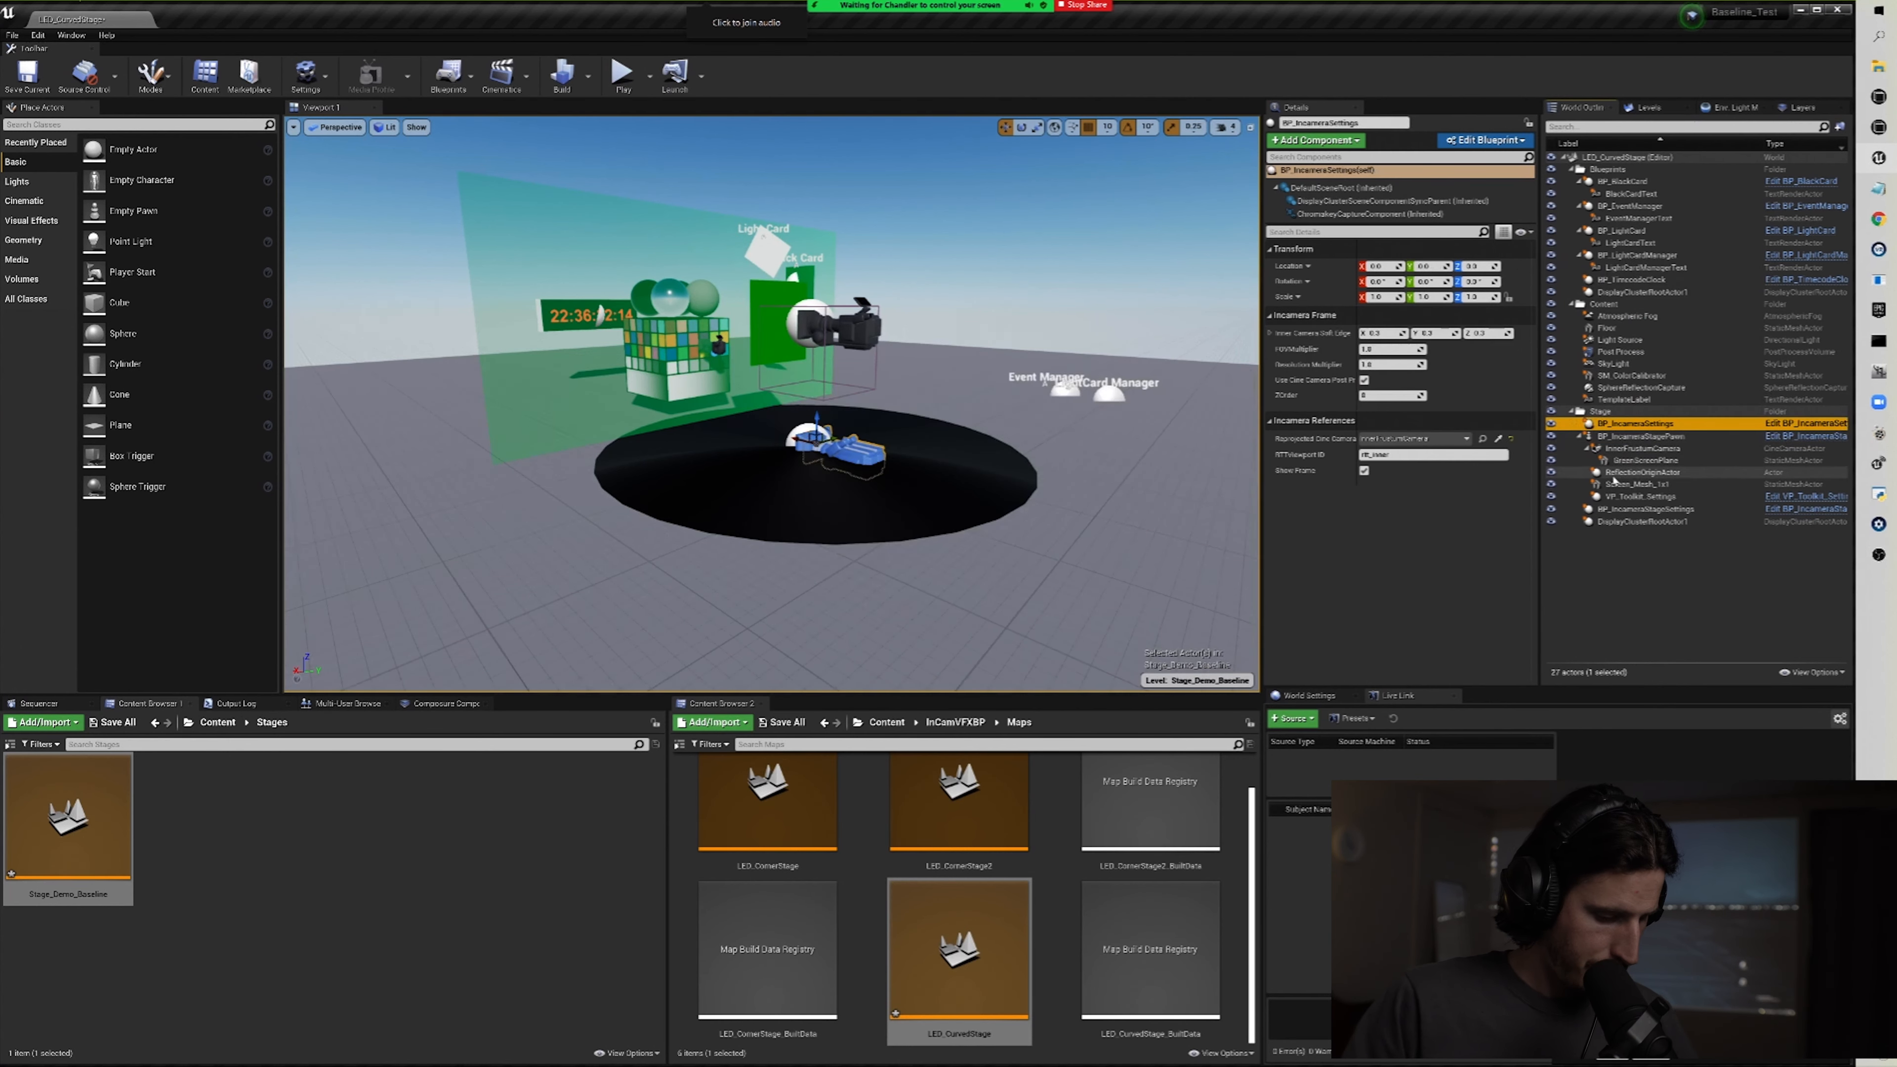
shift+click(1632, 522)
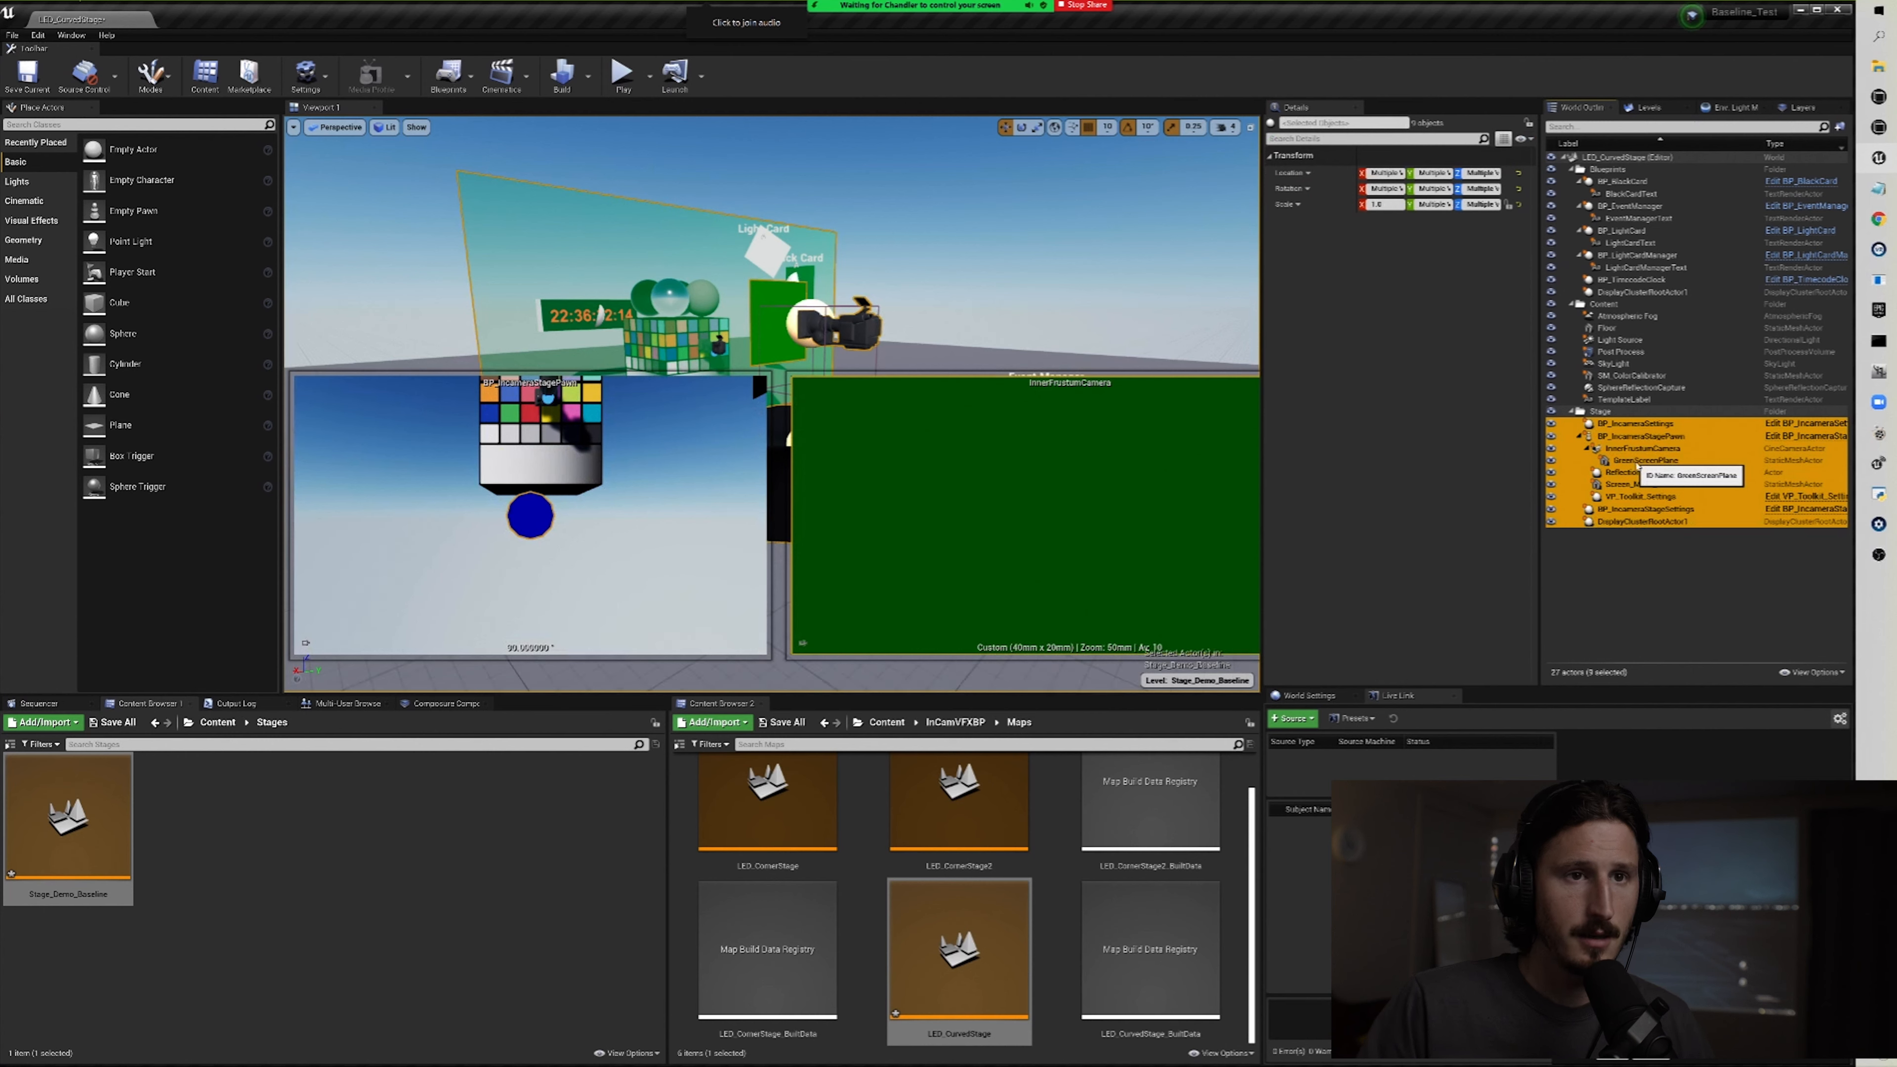
click(1647, 107)
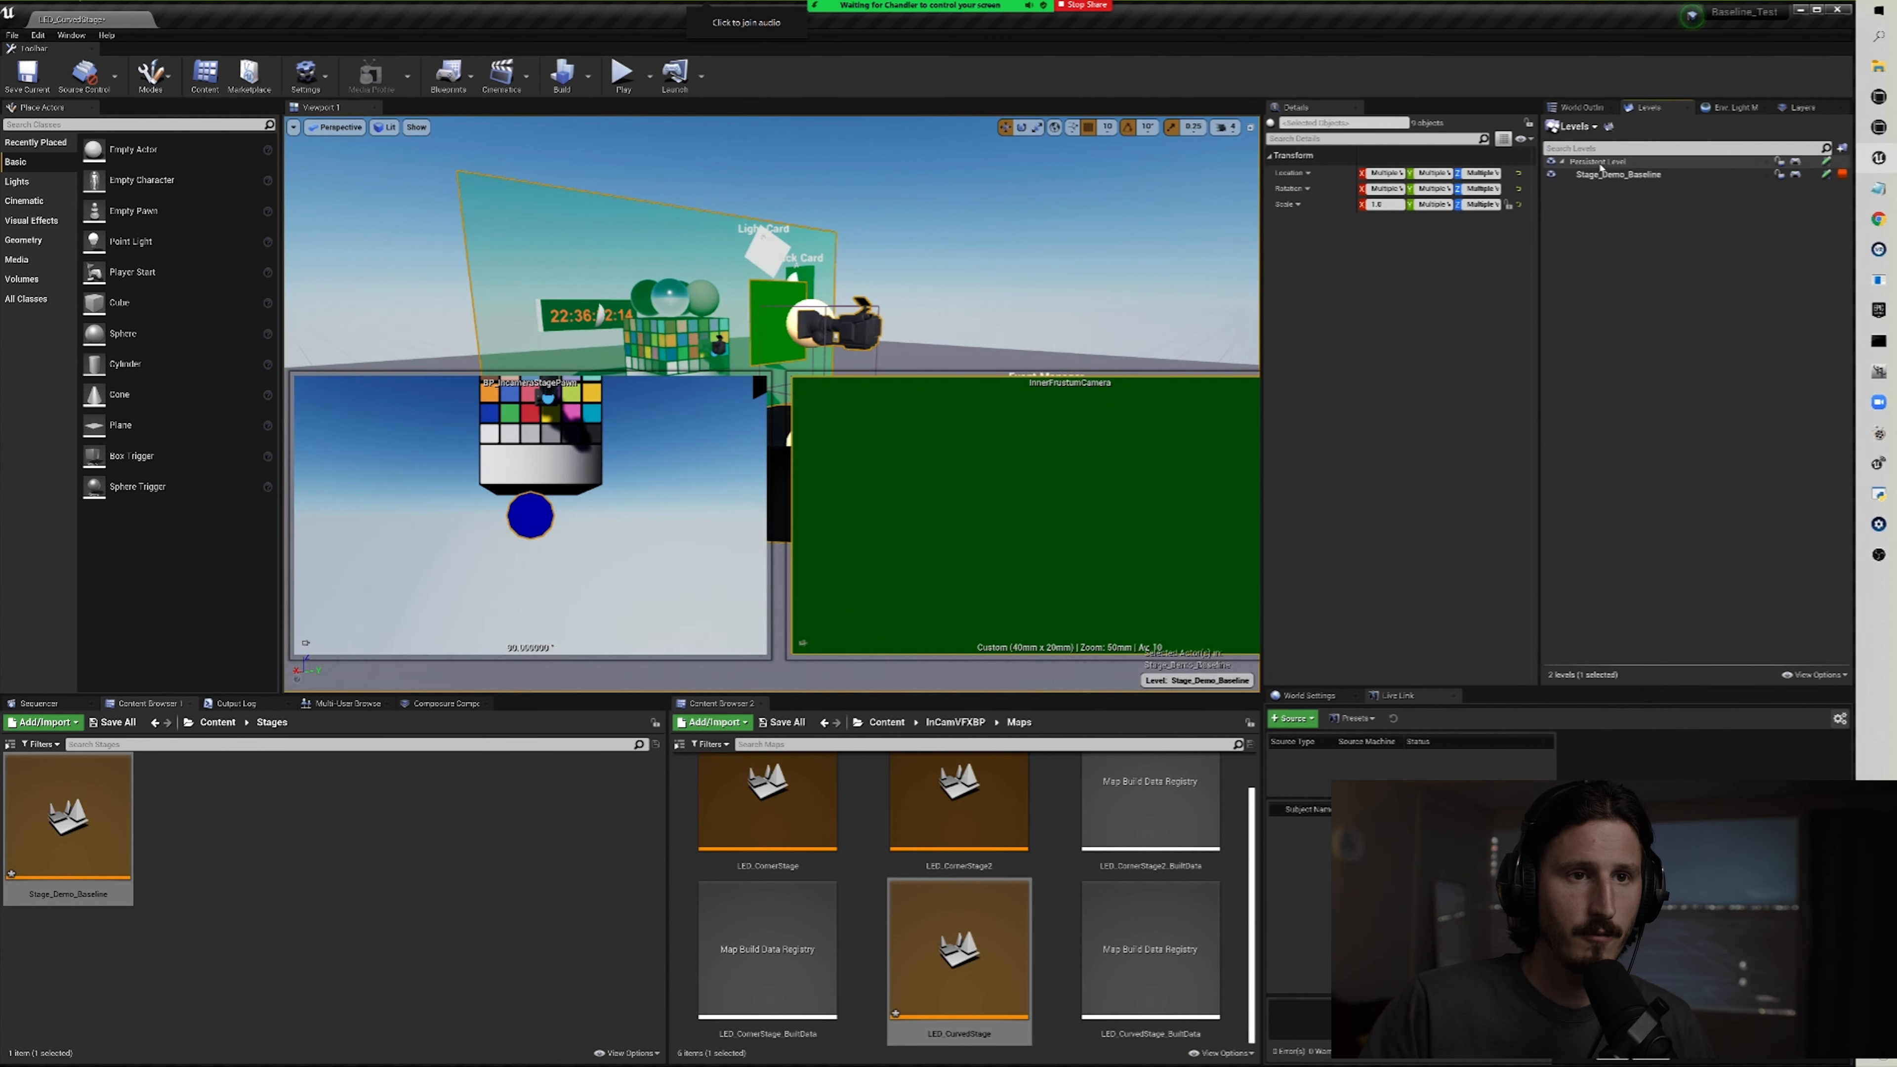
right_click(1594, 176)
click(1632, 237)
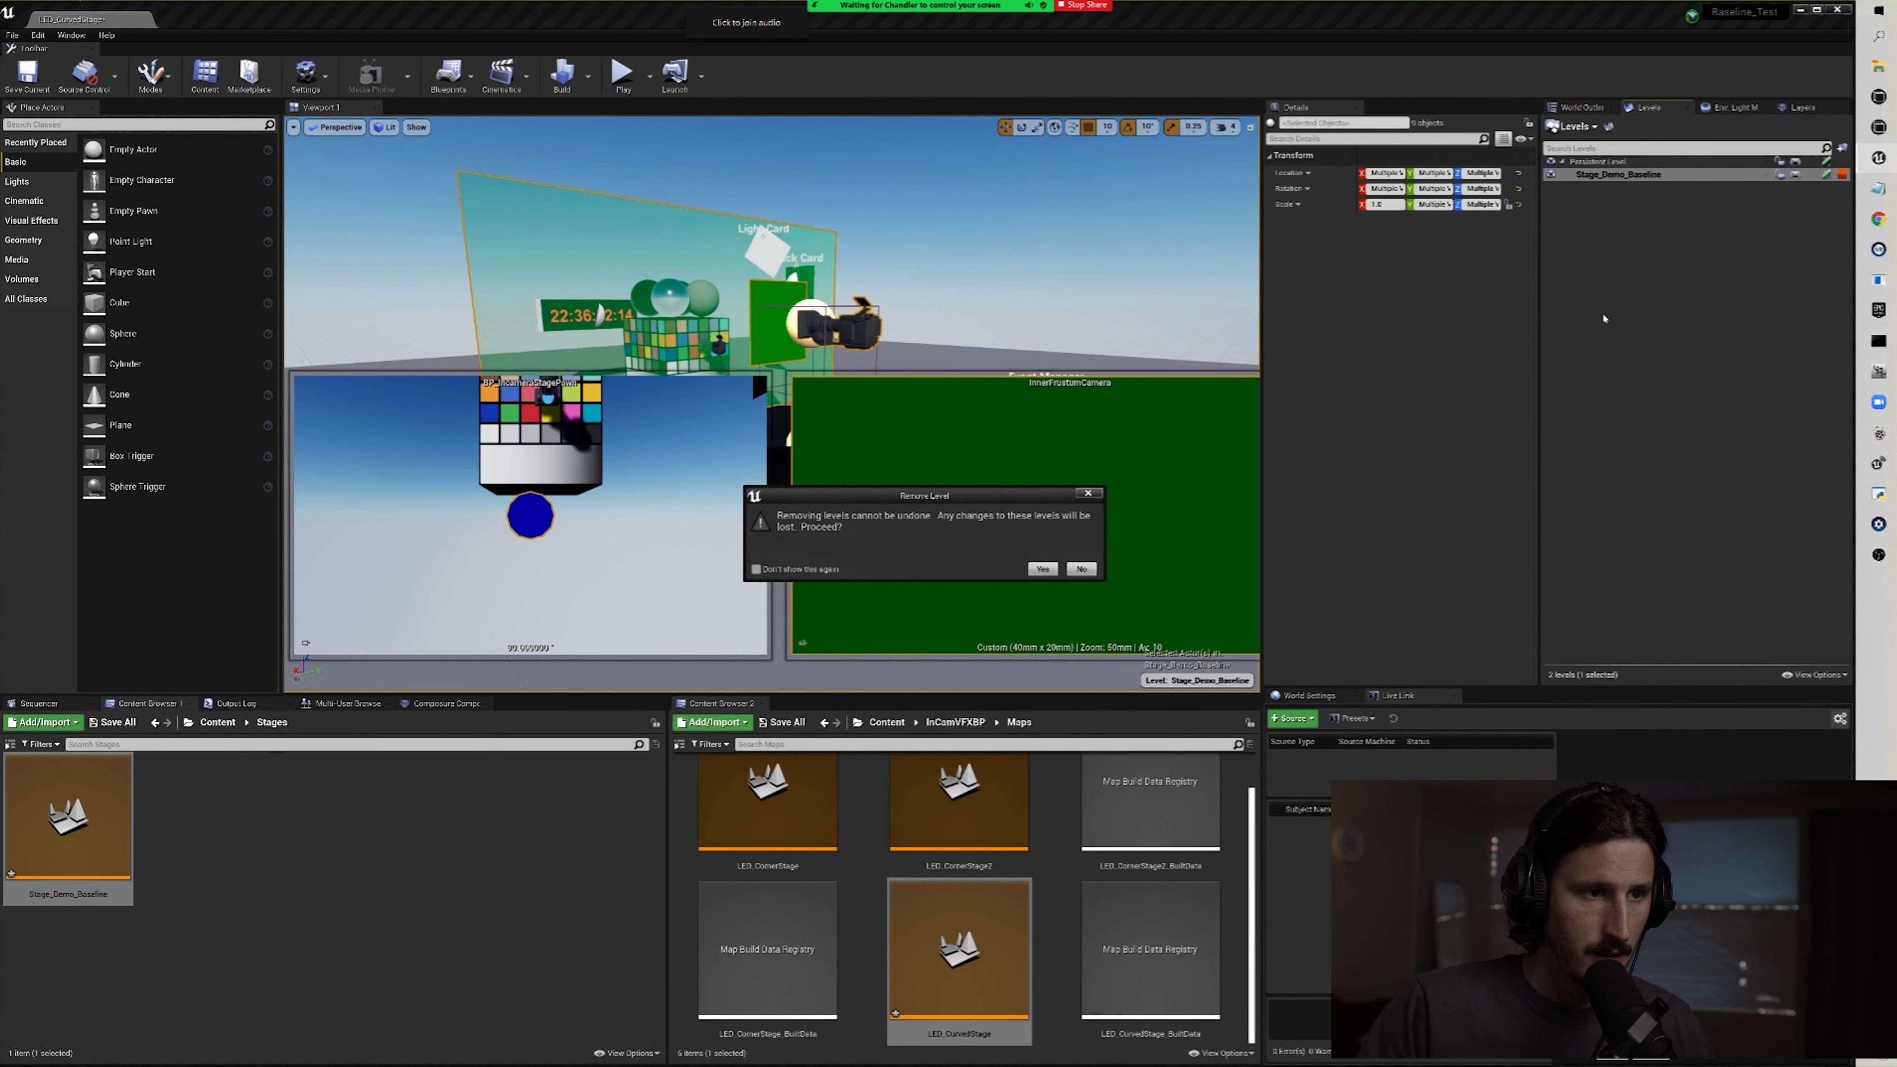
click(1042, 570)
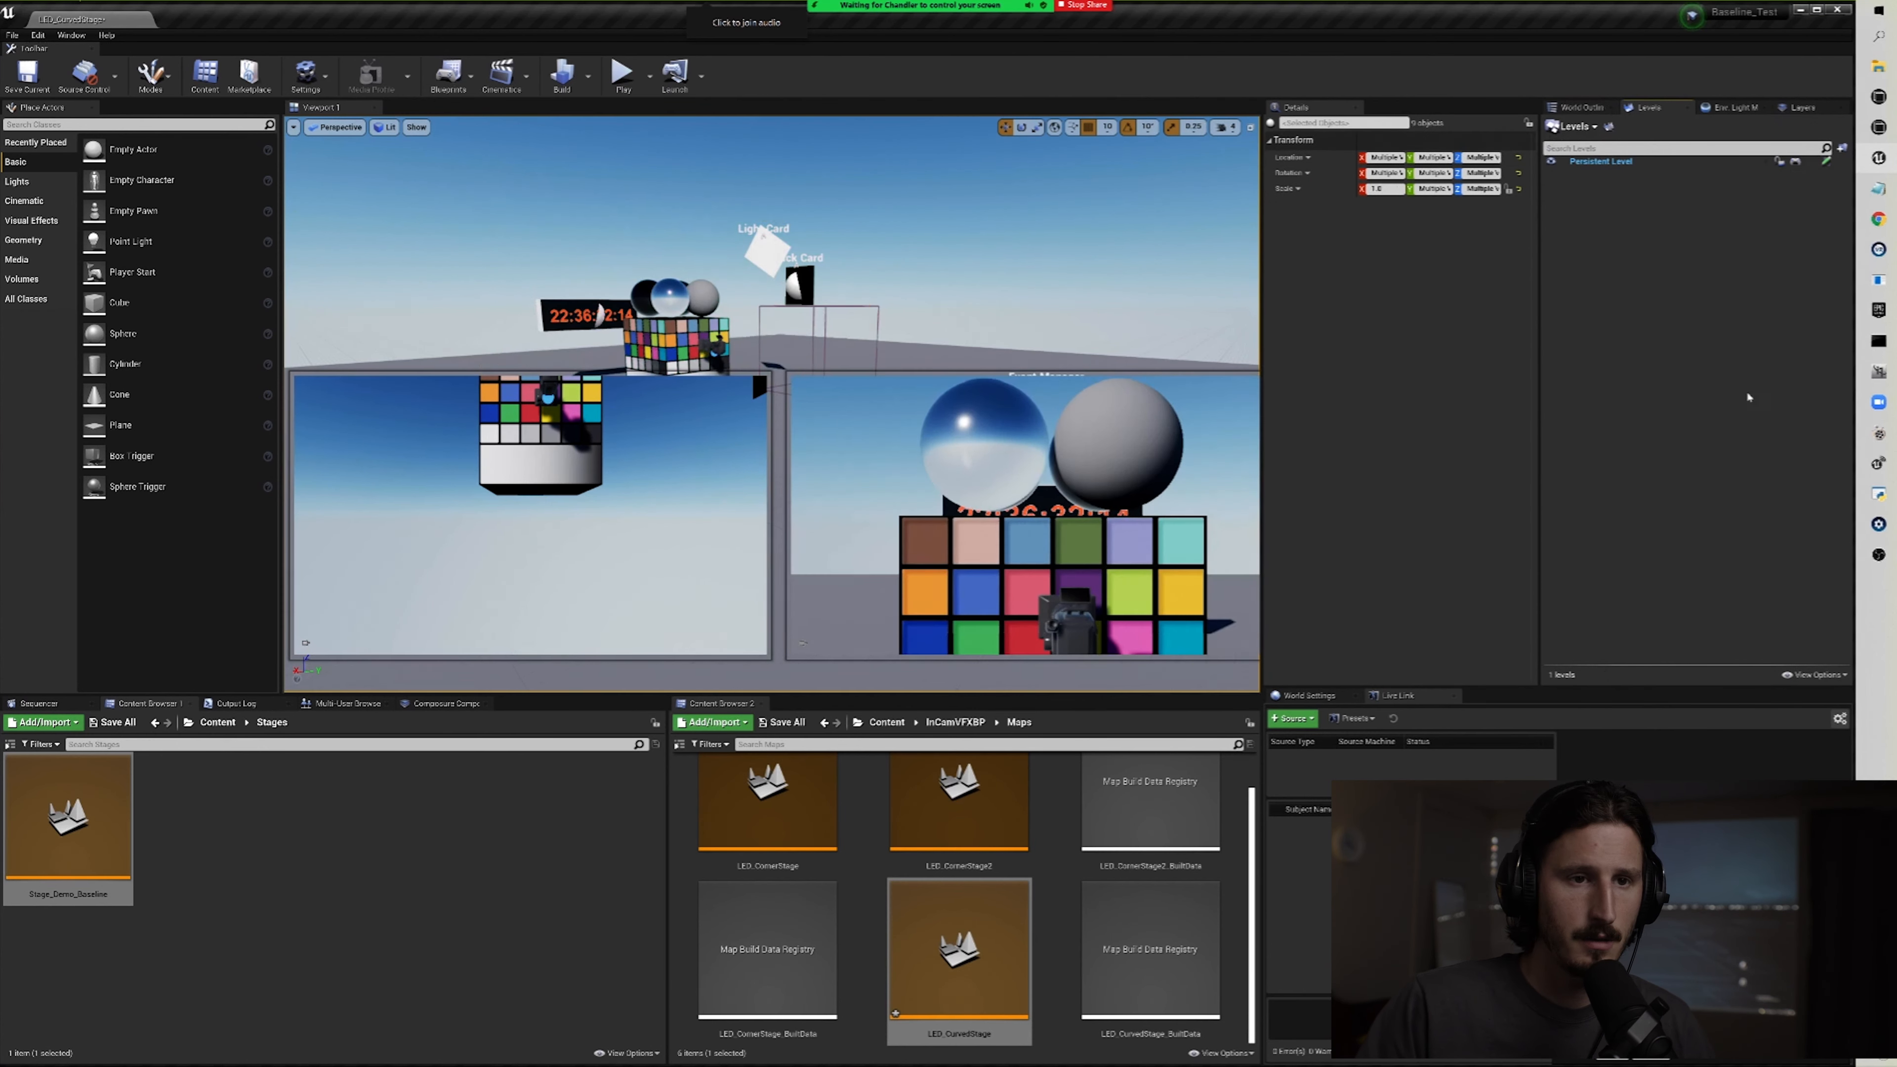
Step: Paste the copied stage actors into the persistent LED_CurvedStage level
click(1579, 107)
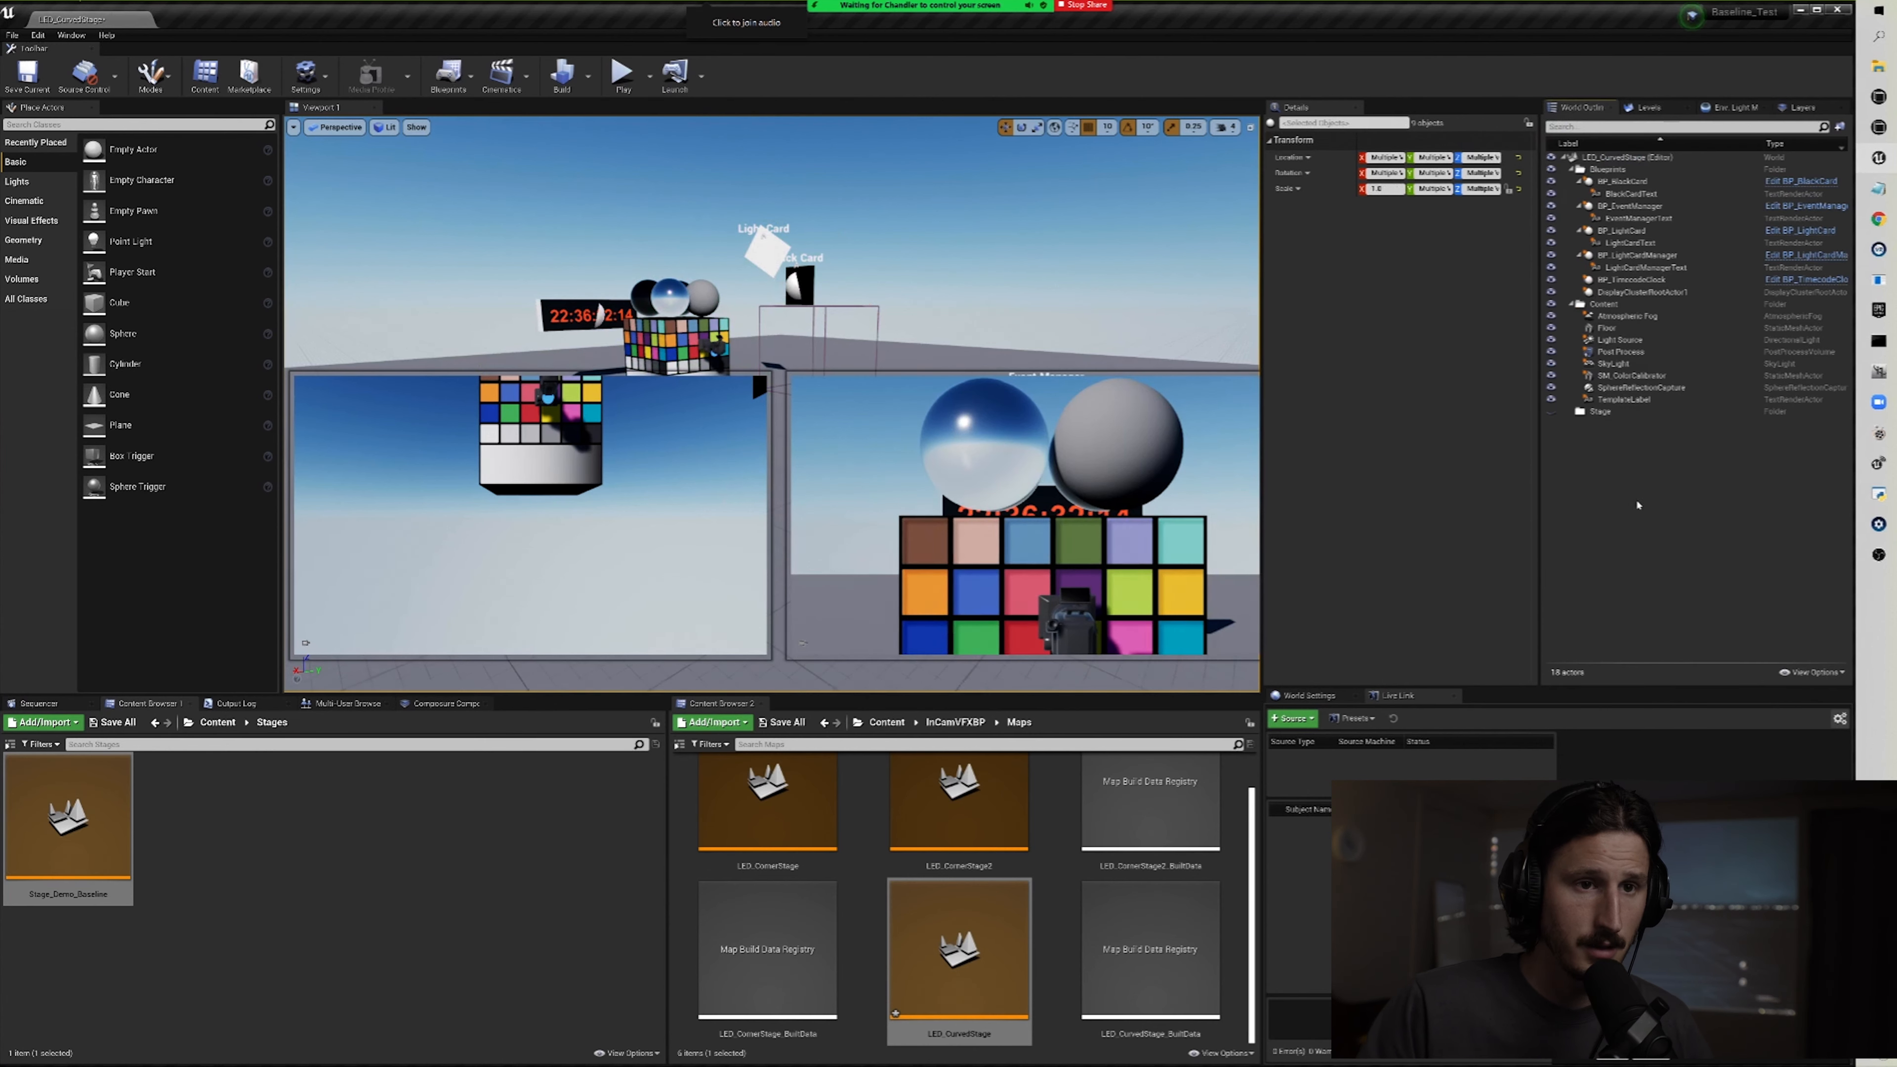
key(ctrl+v)
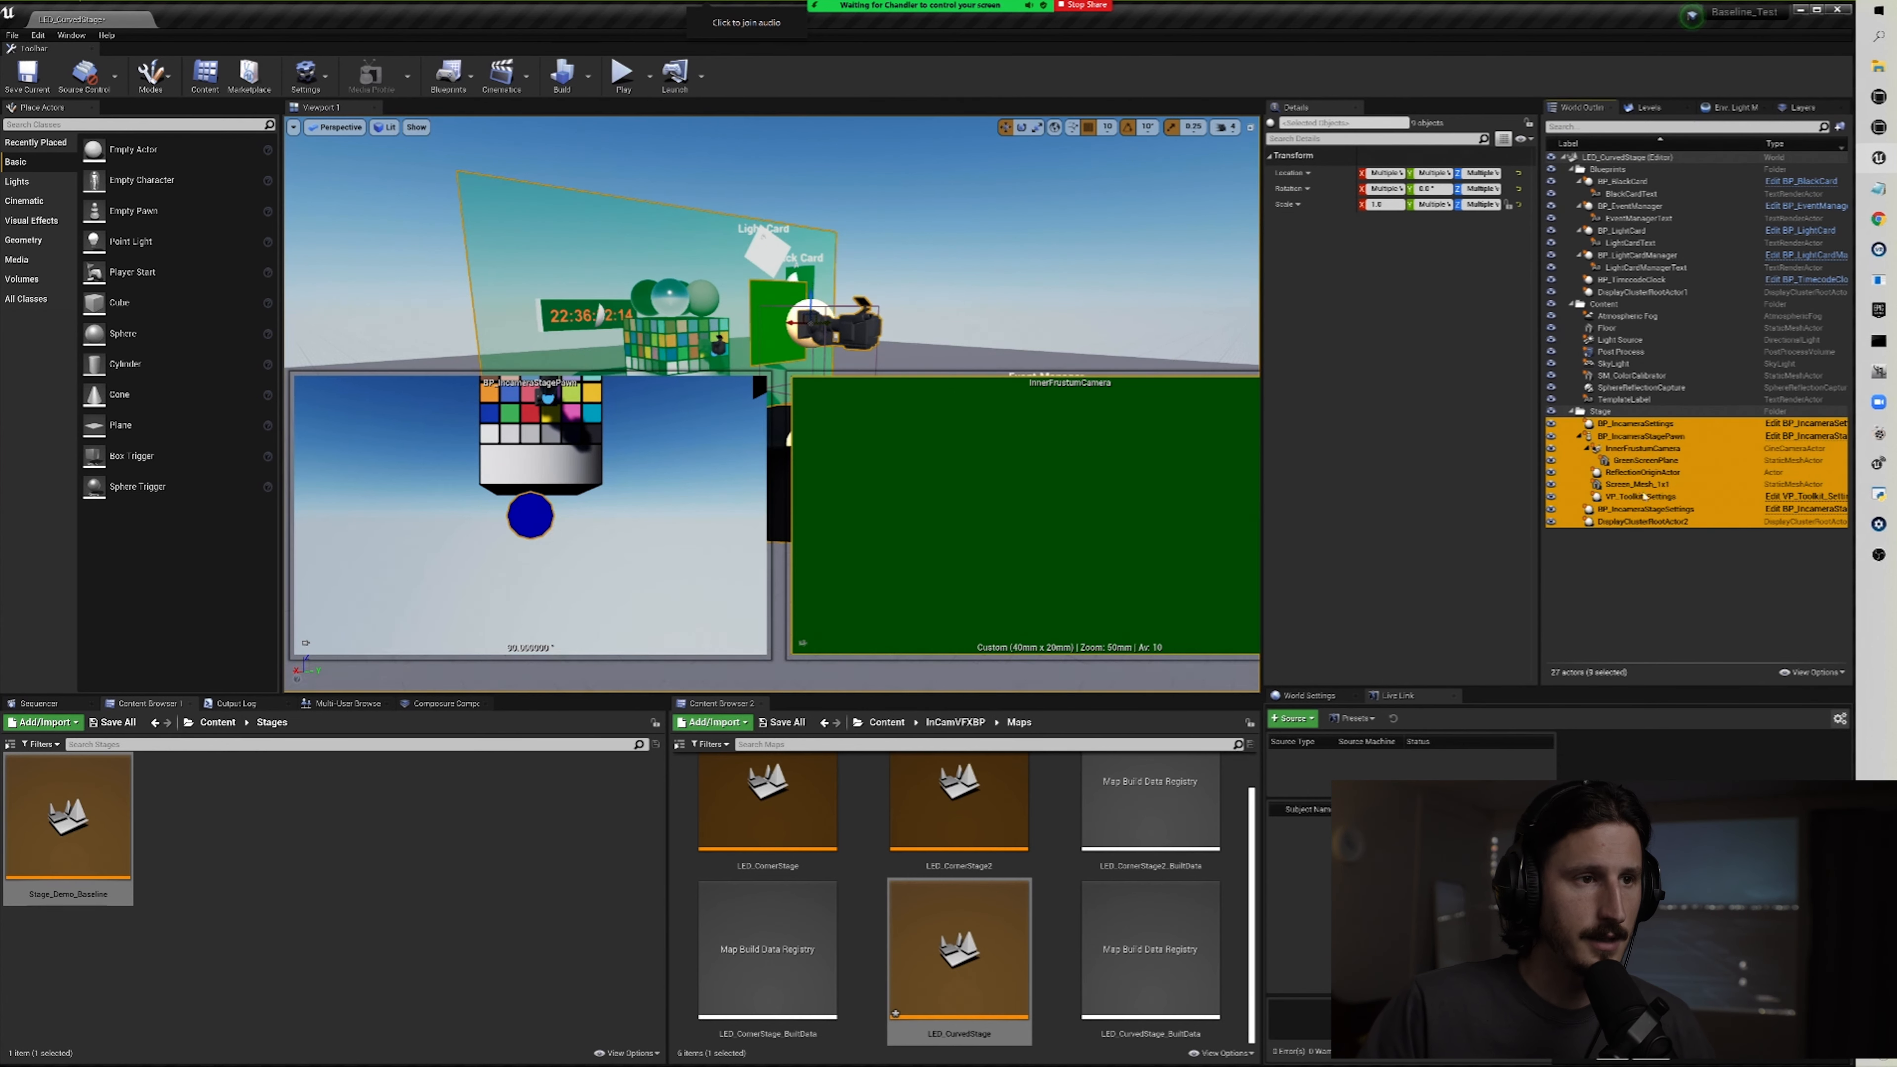
click(1631, 574)
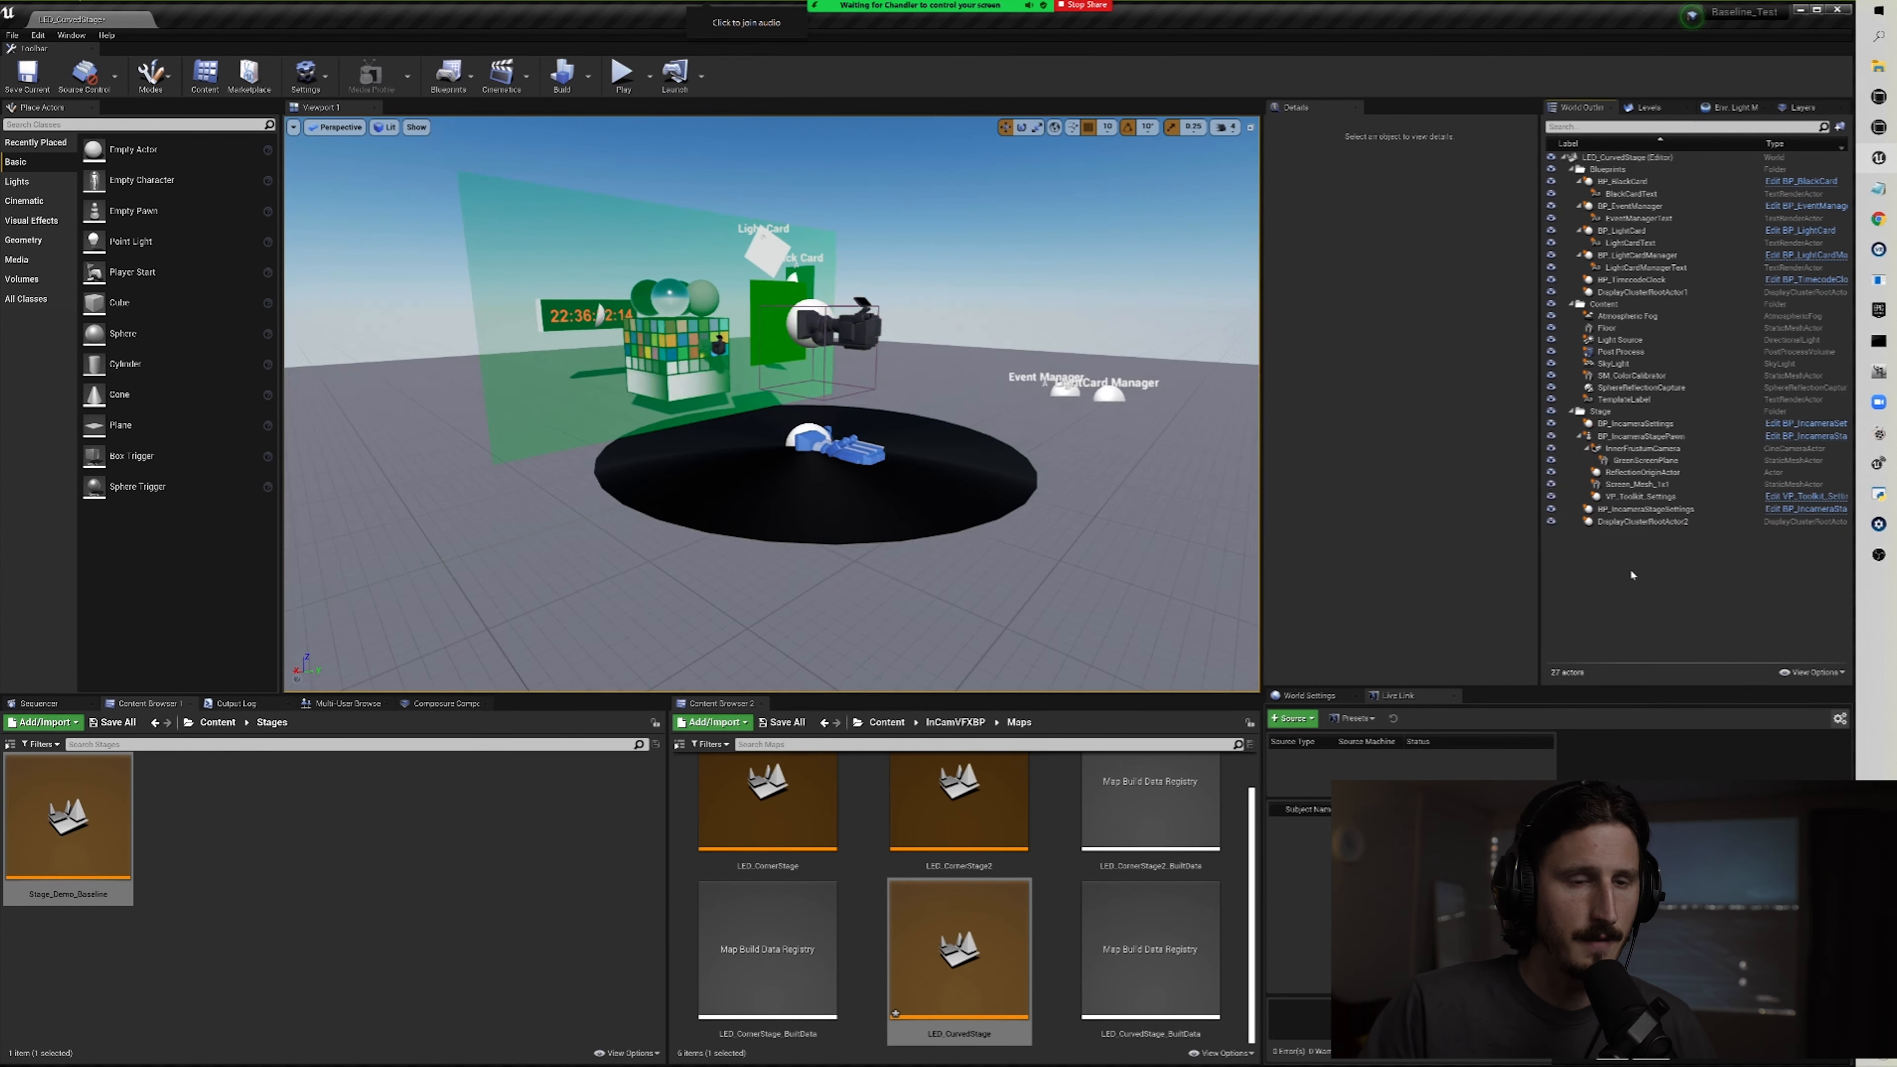
Step: Reassign the represented cine camera of BP_IncameraSettings to InnerFrustumCamera
click(1634, 424)
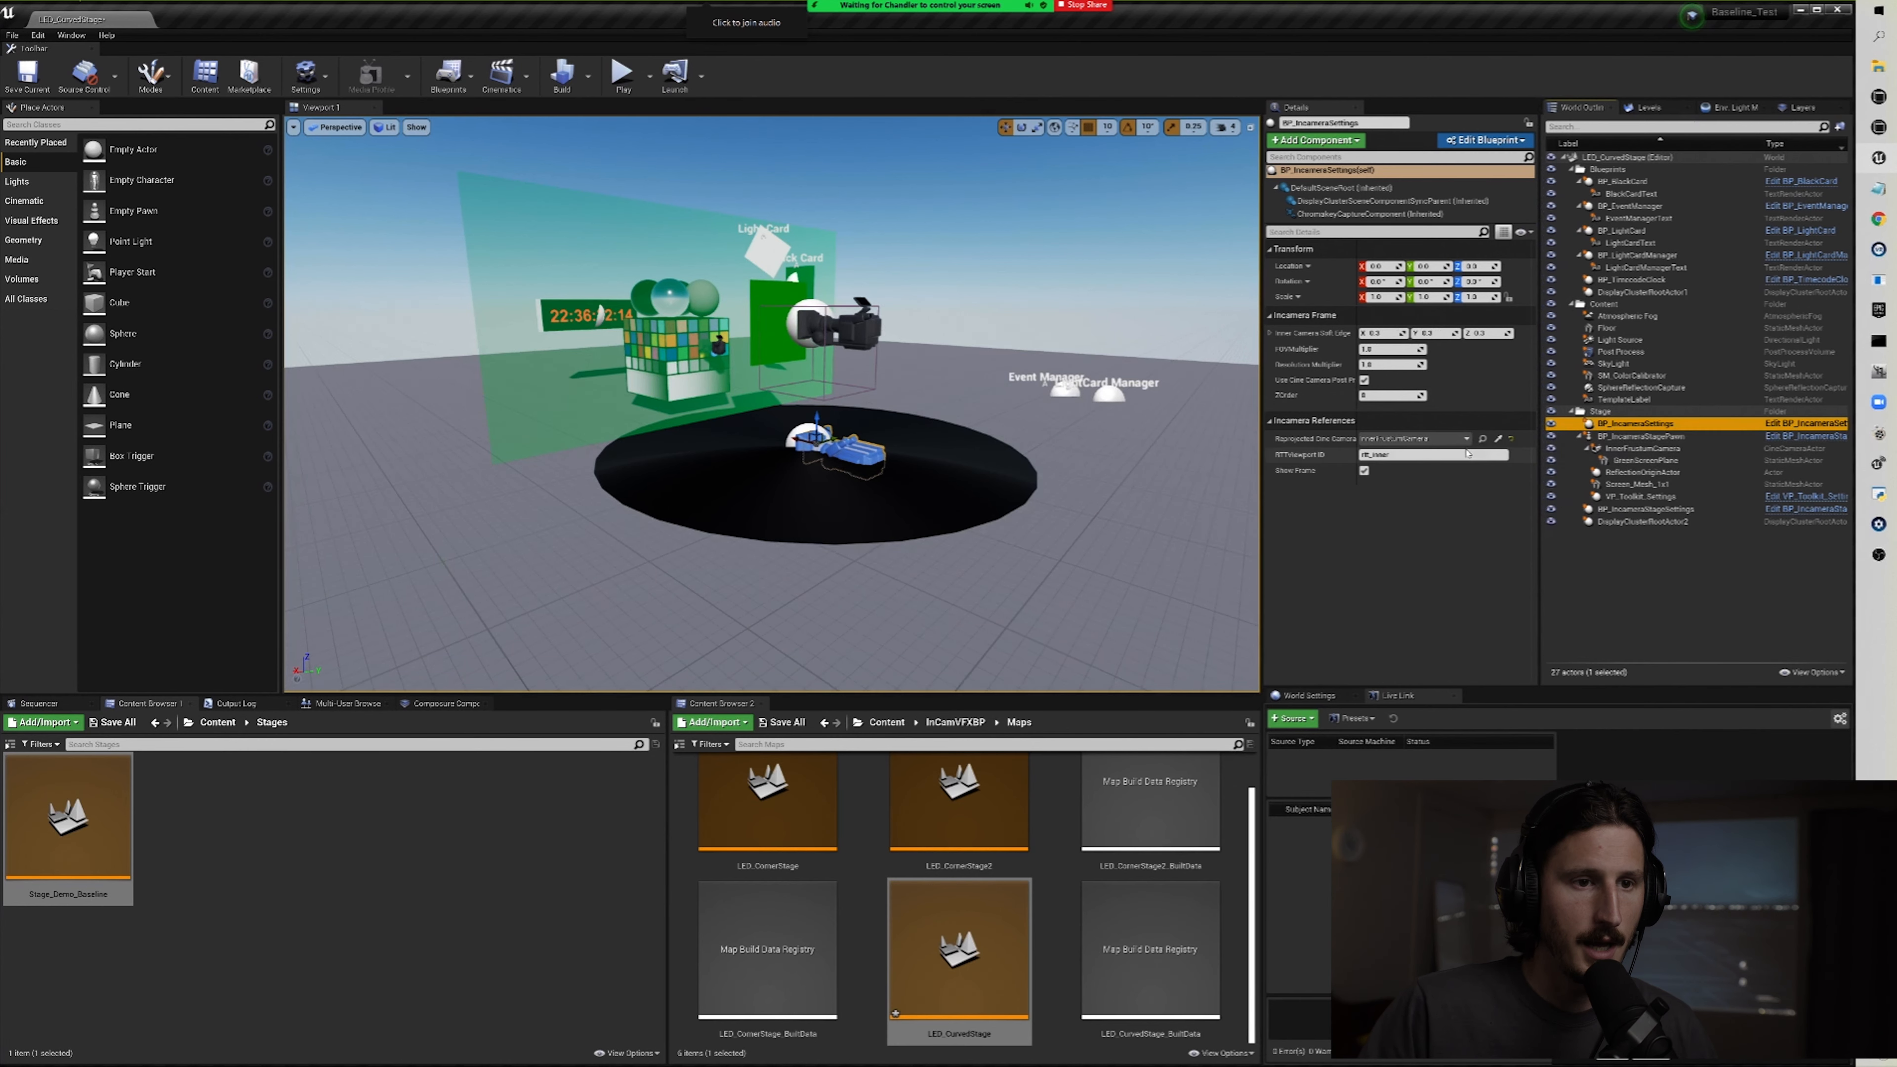
click(1426, 439)
click(1435, 607)
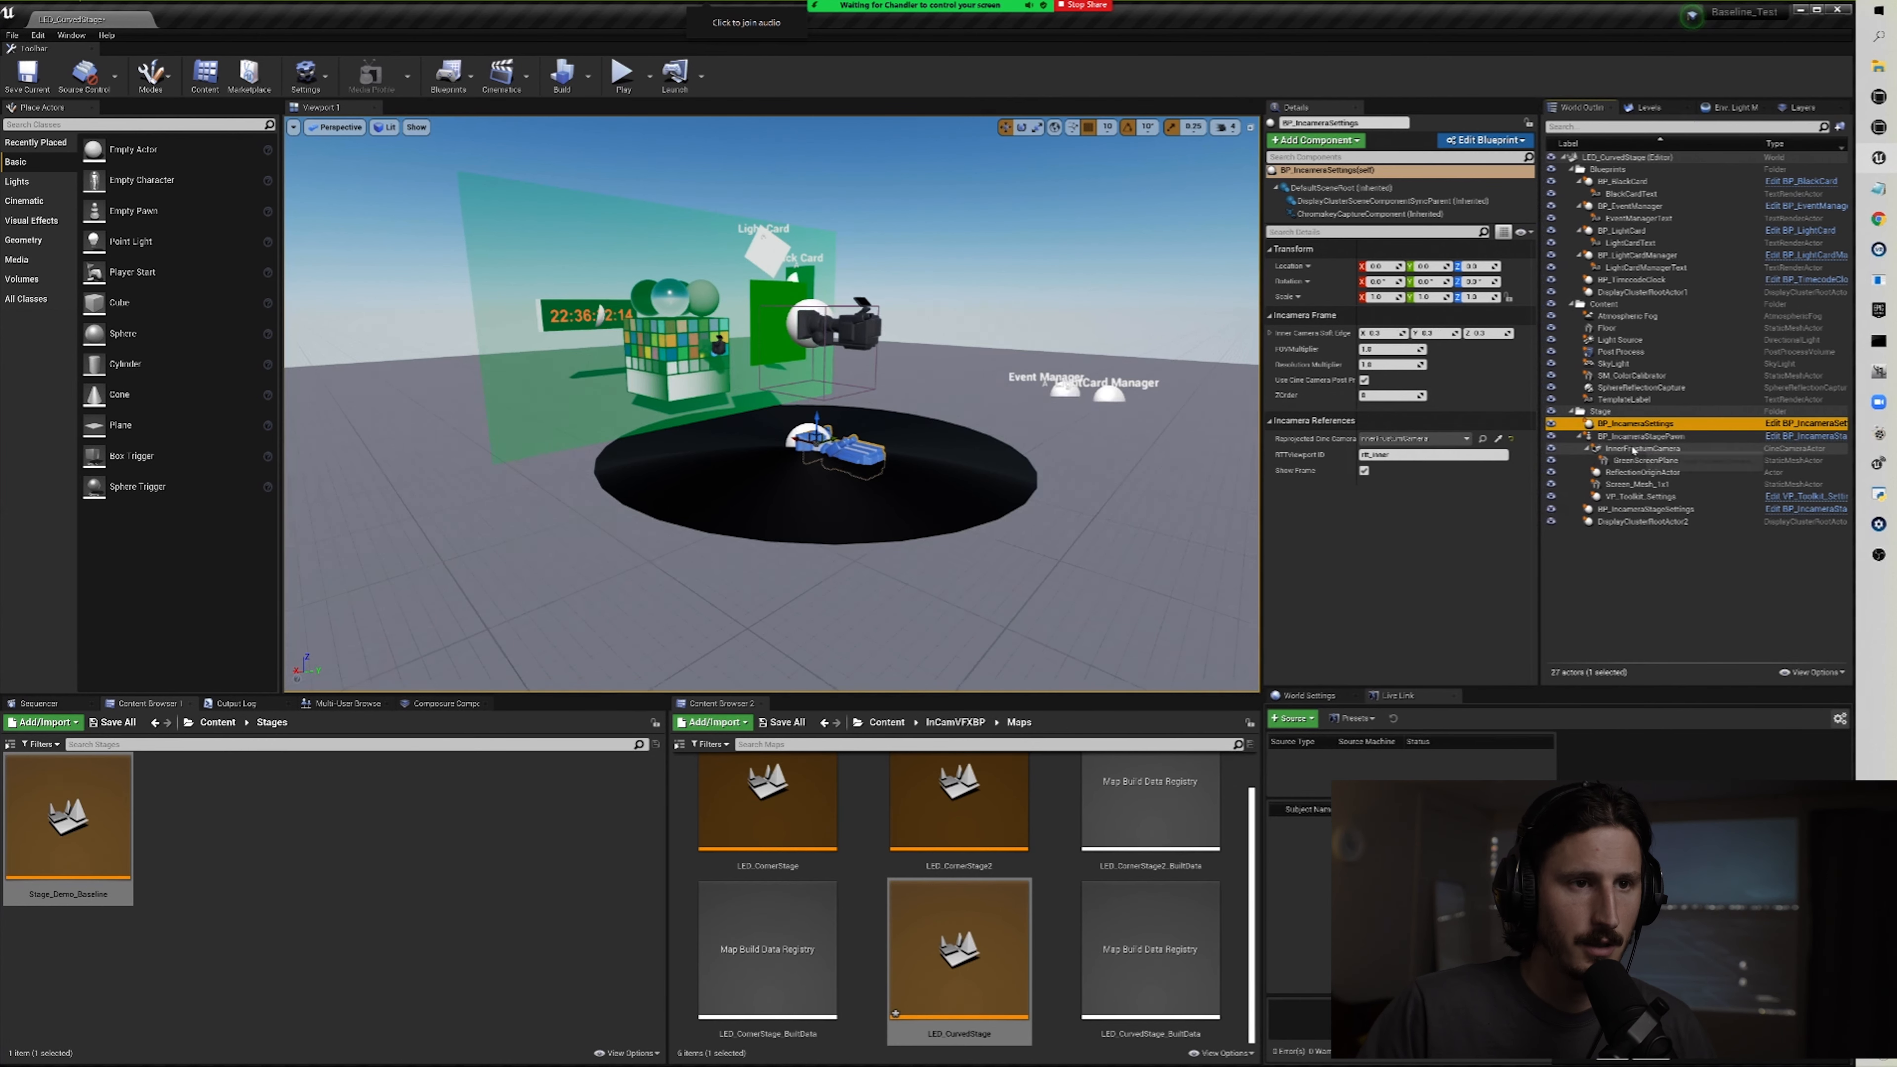
Step: For BP_IncameraStagePawn, set the warp mapping to Screen_Mesh_1x1 and the LED stage reflections viewpoint to ReflectionOriginActor
click(1631, 436)
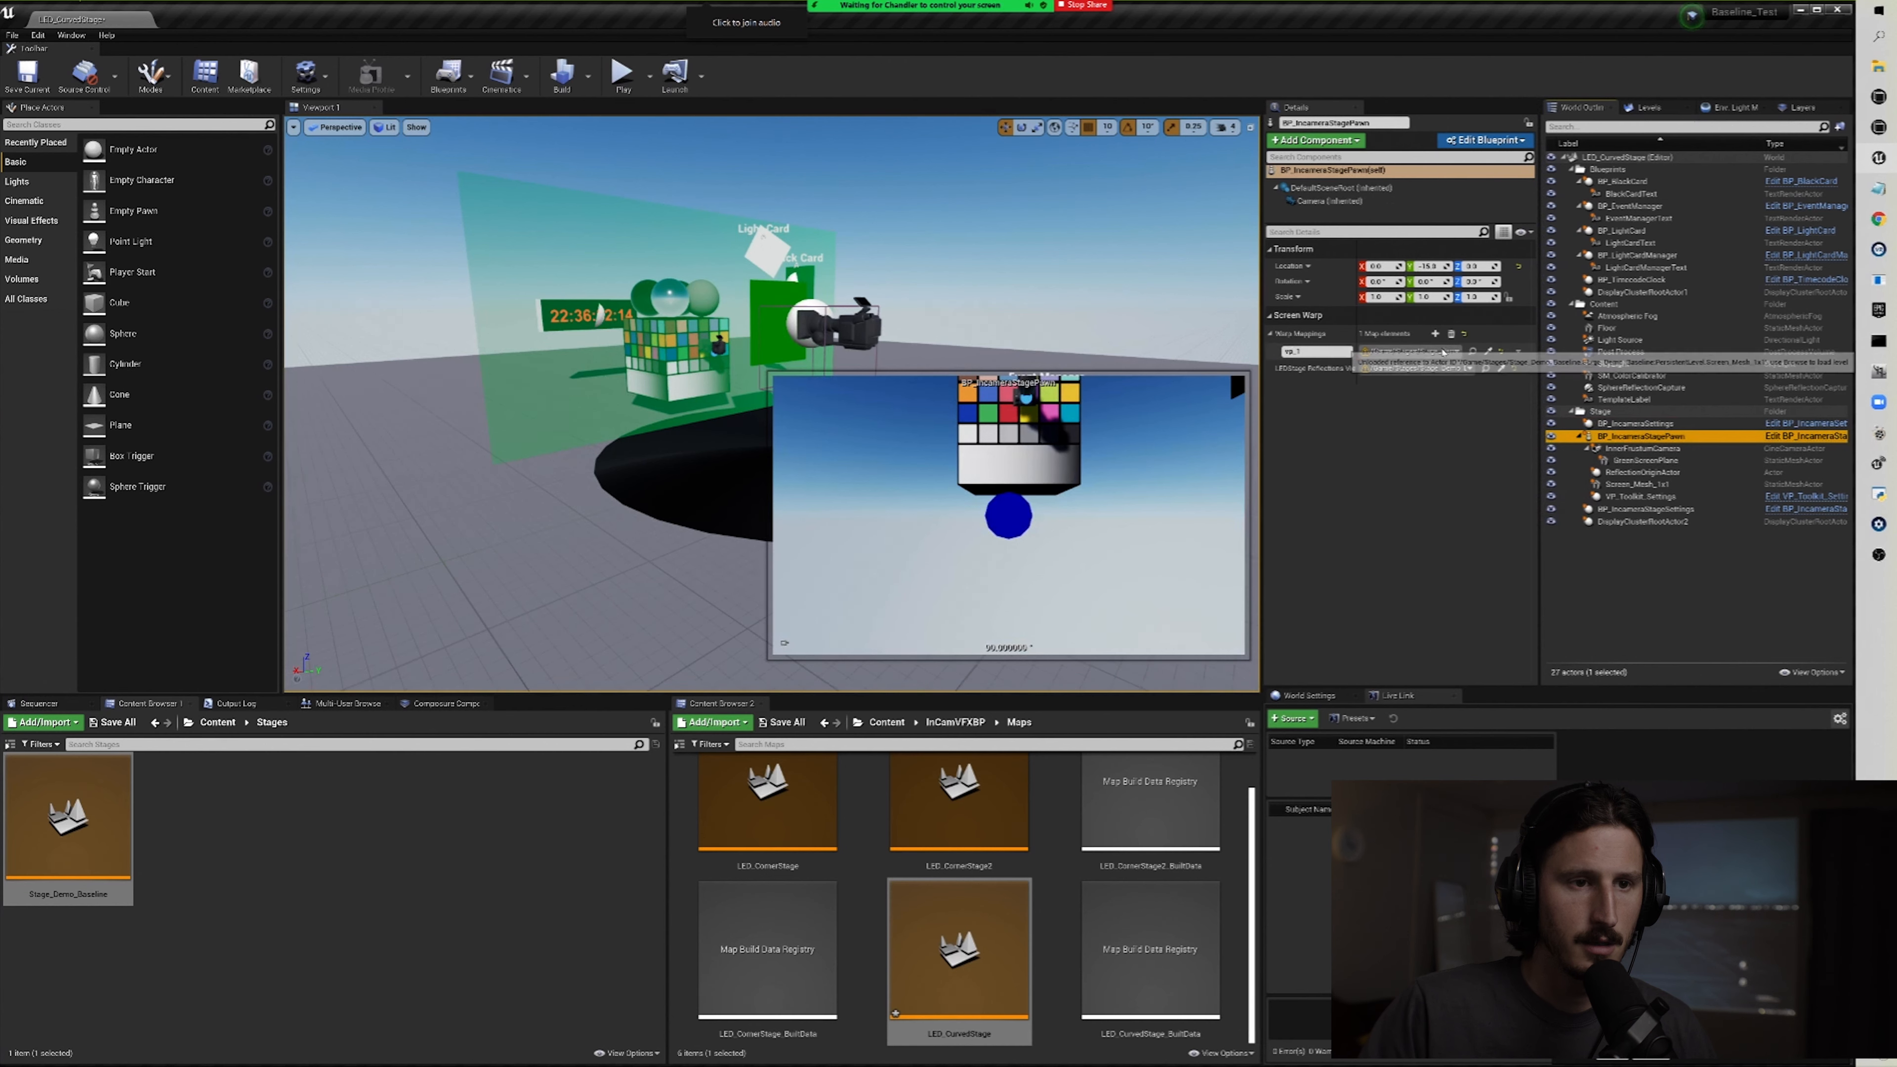
click(1411, 351)
click(1426, 529)
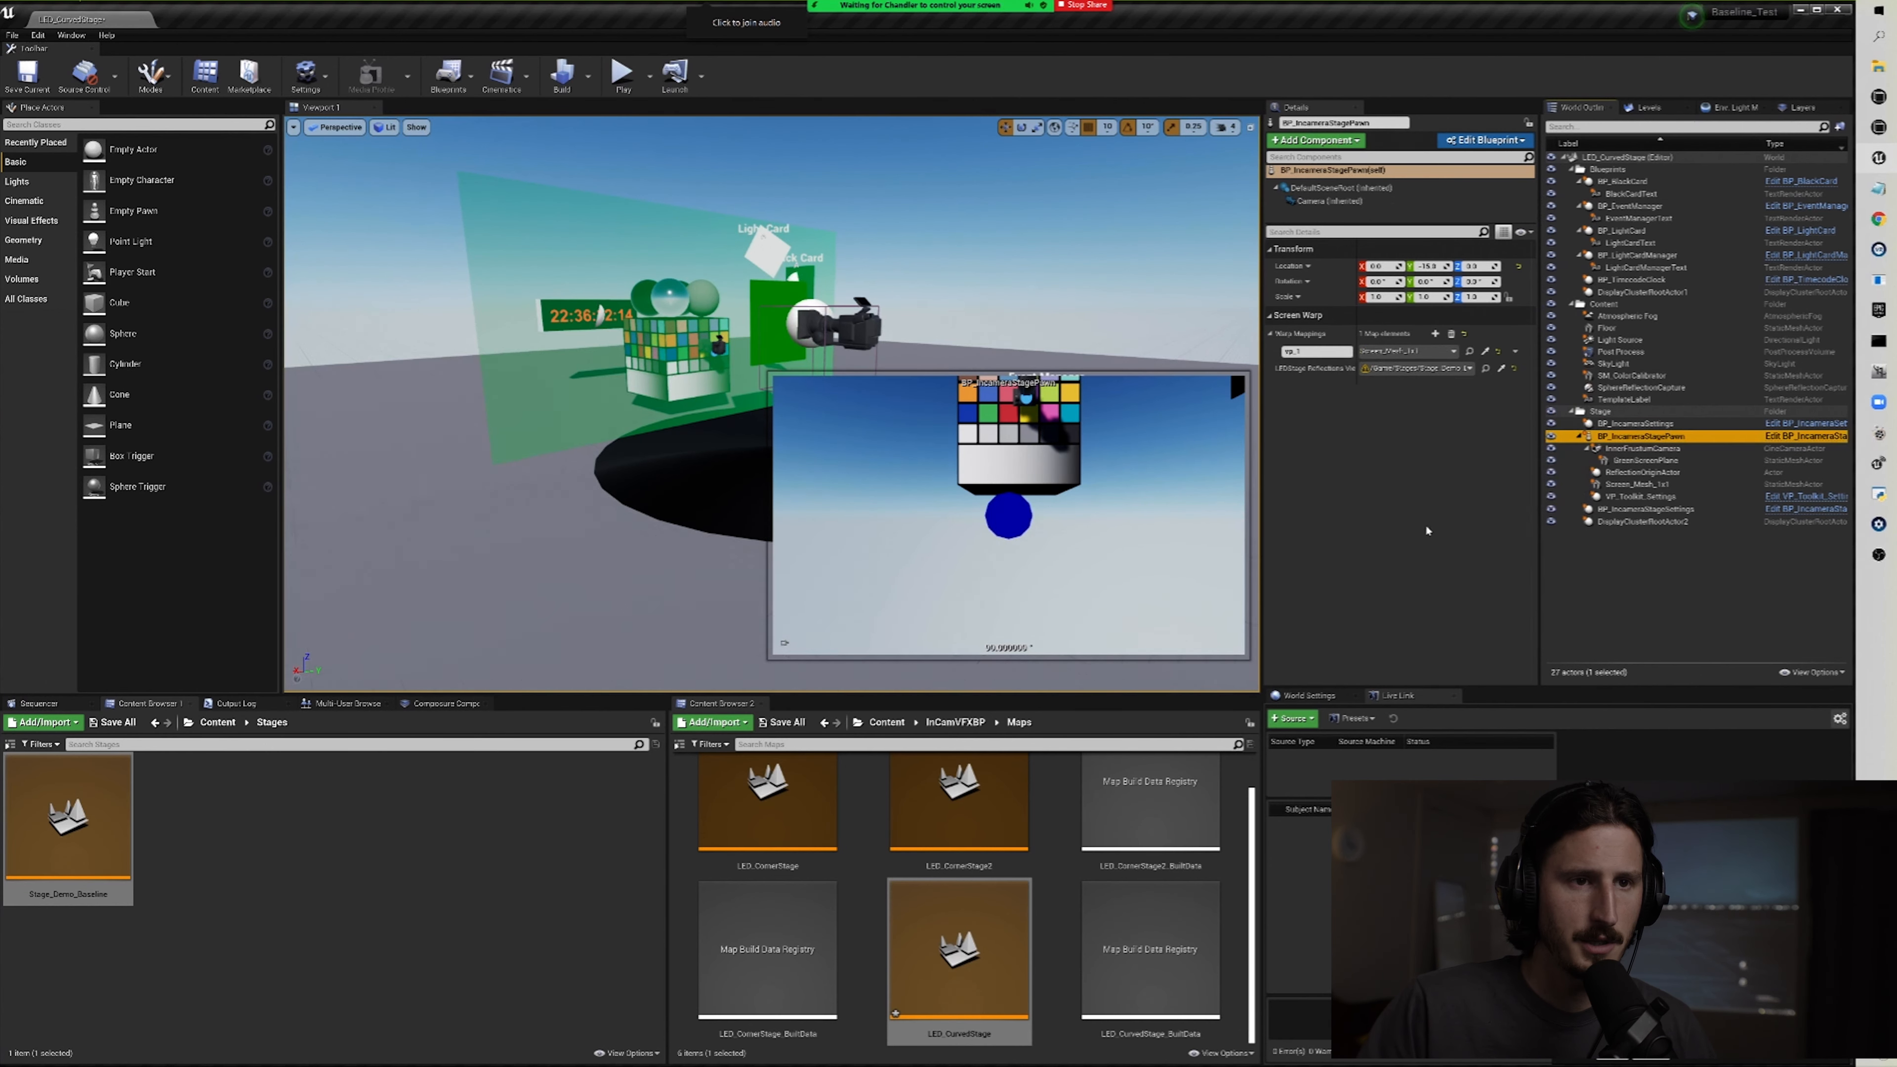
click(1418, 369)
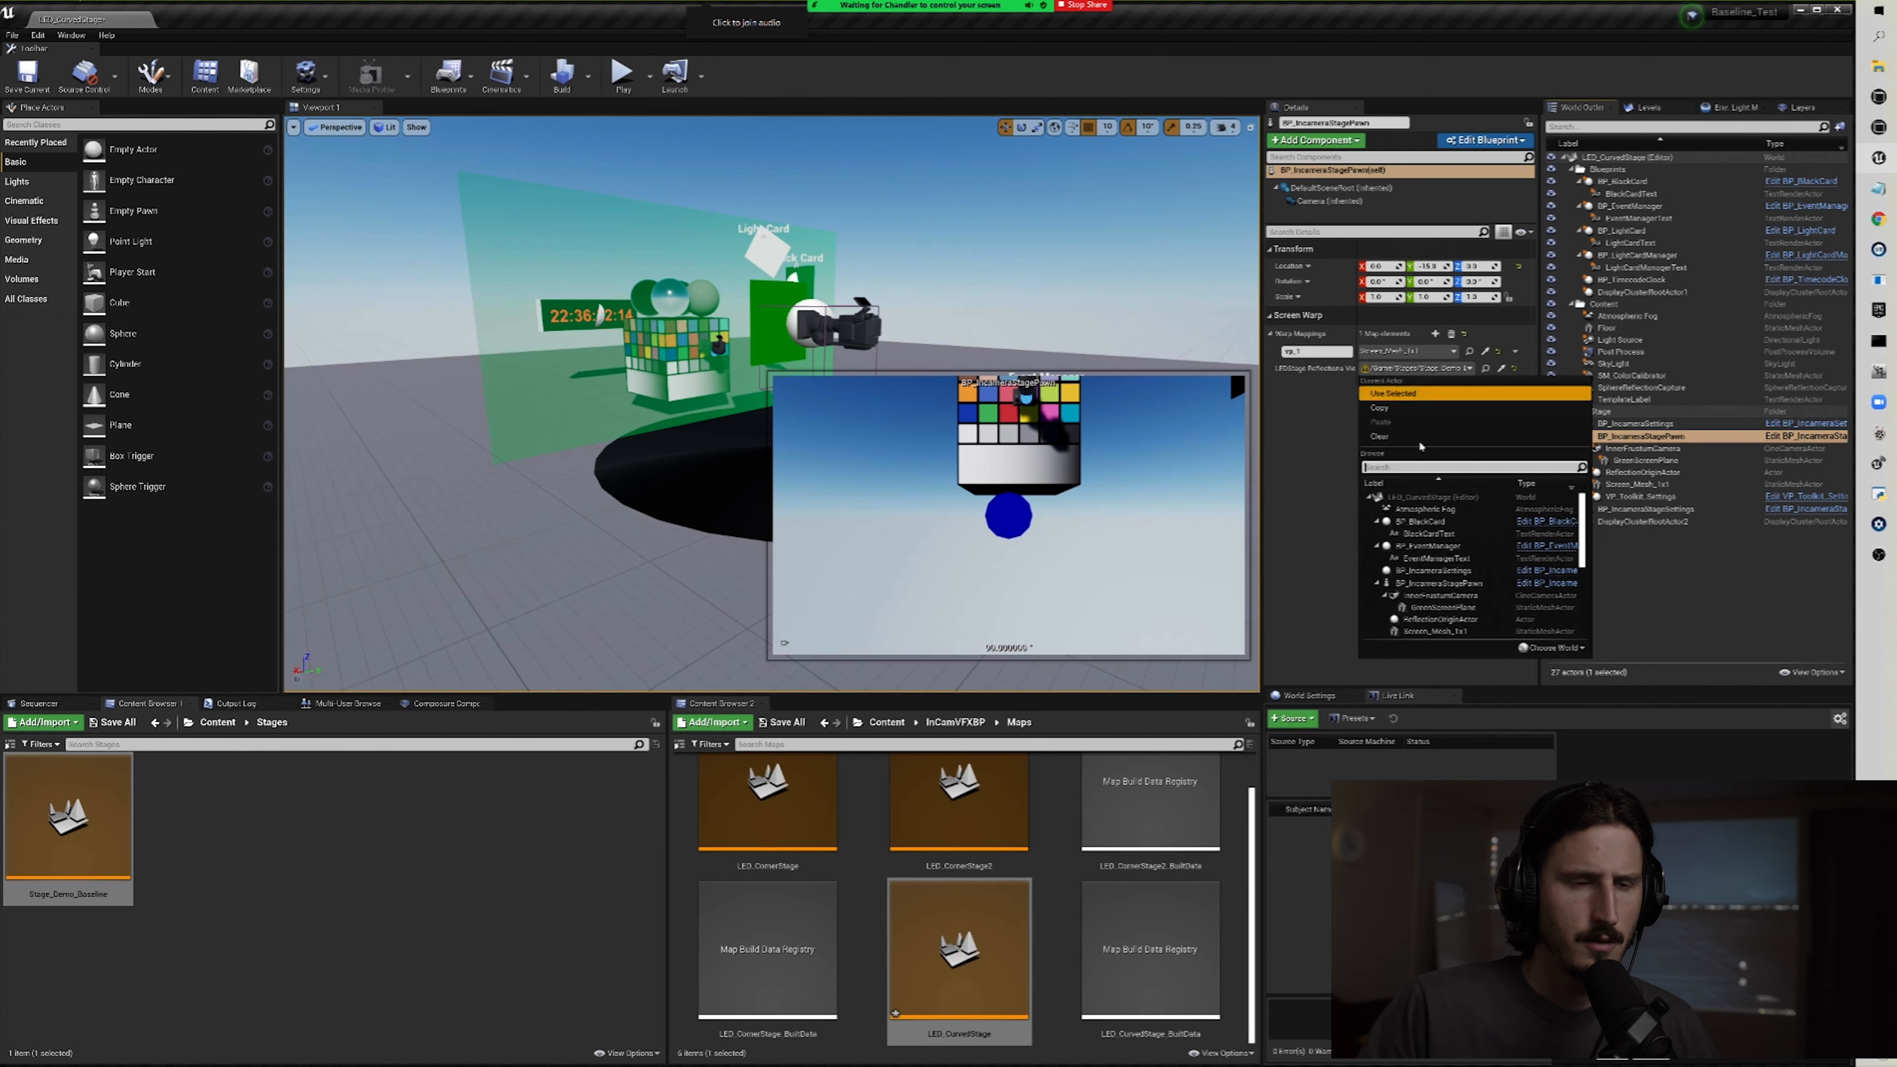
click(1421, 621)
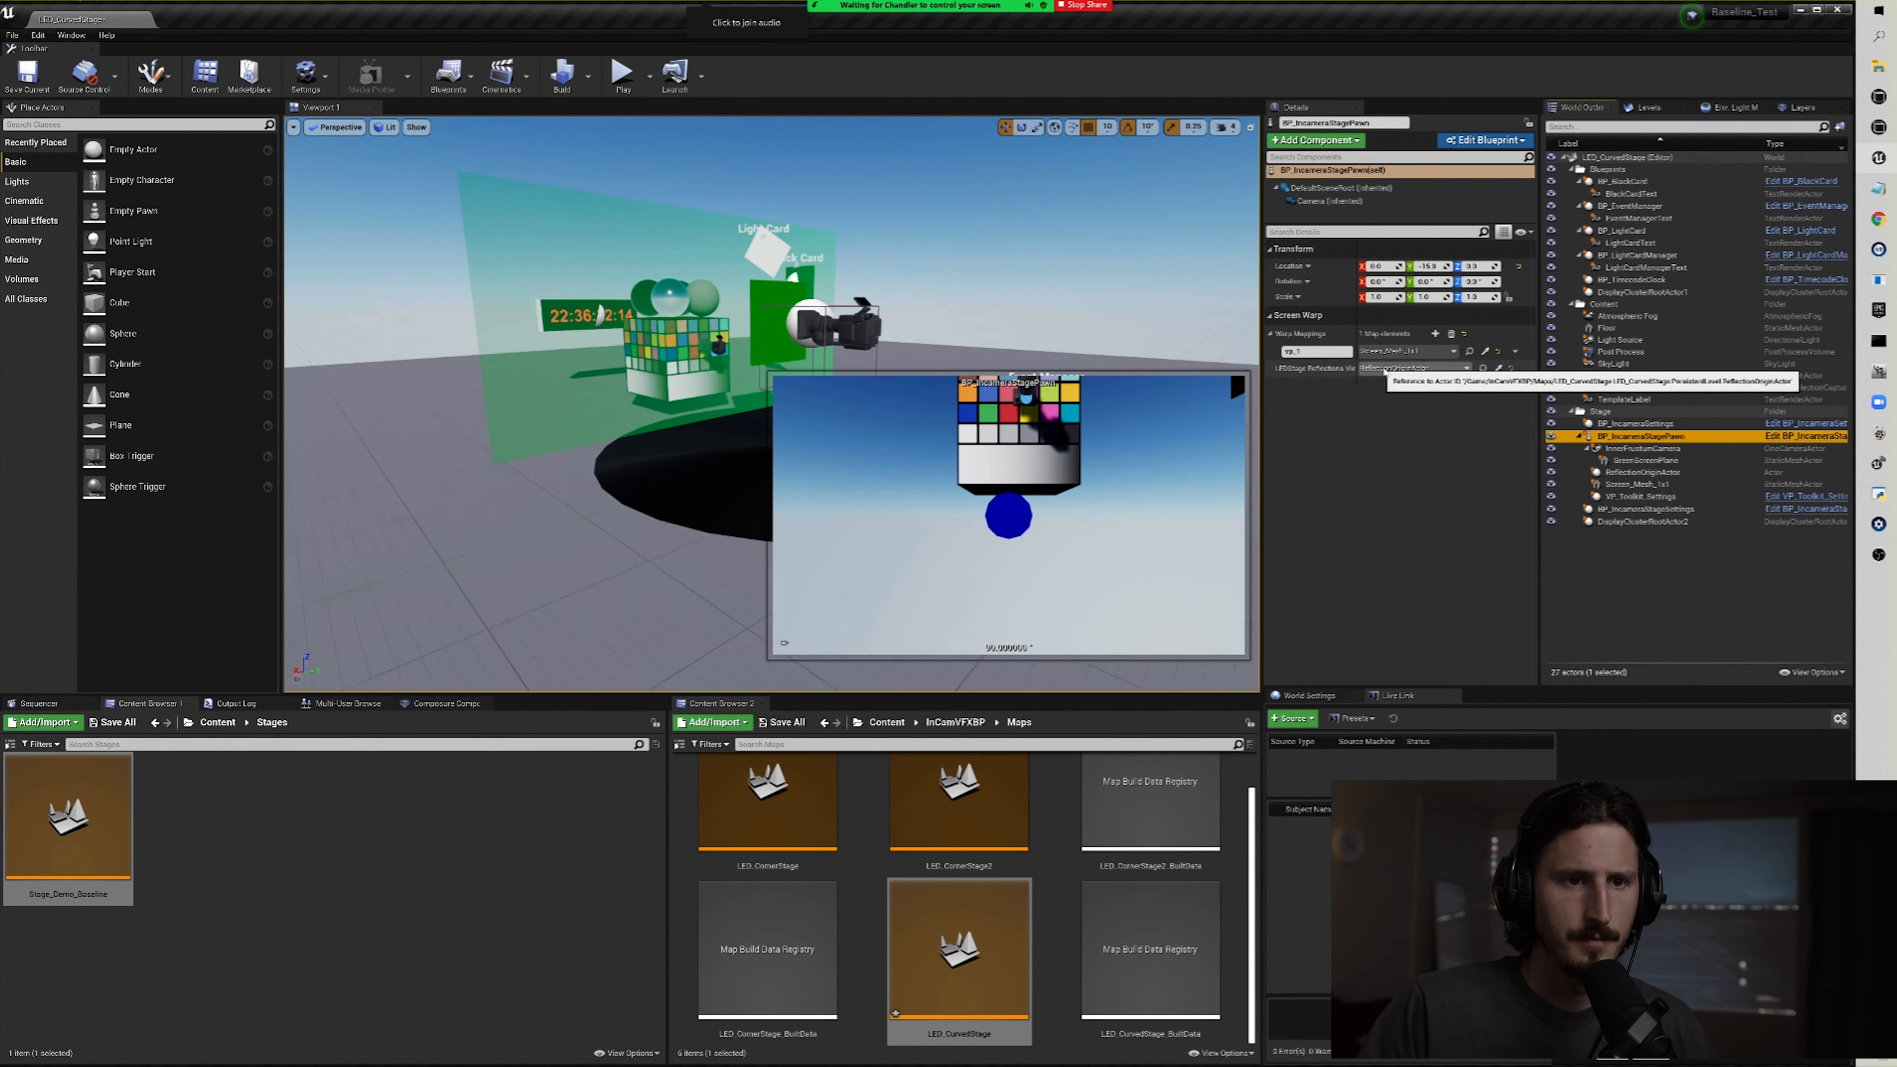
Step: In VP_Toolkit_Settings, reassign the stage pawn to BP_IncameraStagePawn, the frustum camera to InnerFrustumCamera and the viewport mesh to Screen_Mesh_1x1
click(1641, 471)
click(1635, 484)
click(1631, 496)
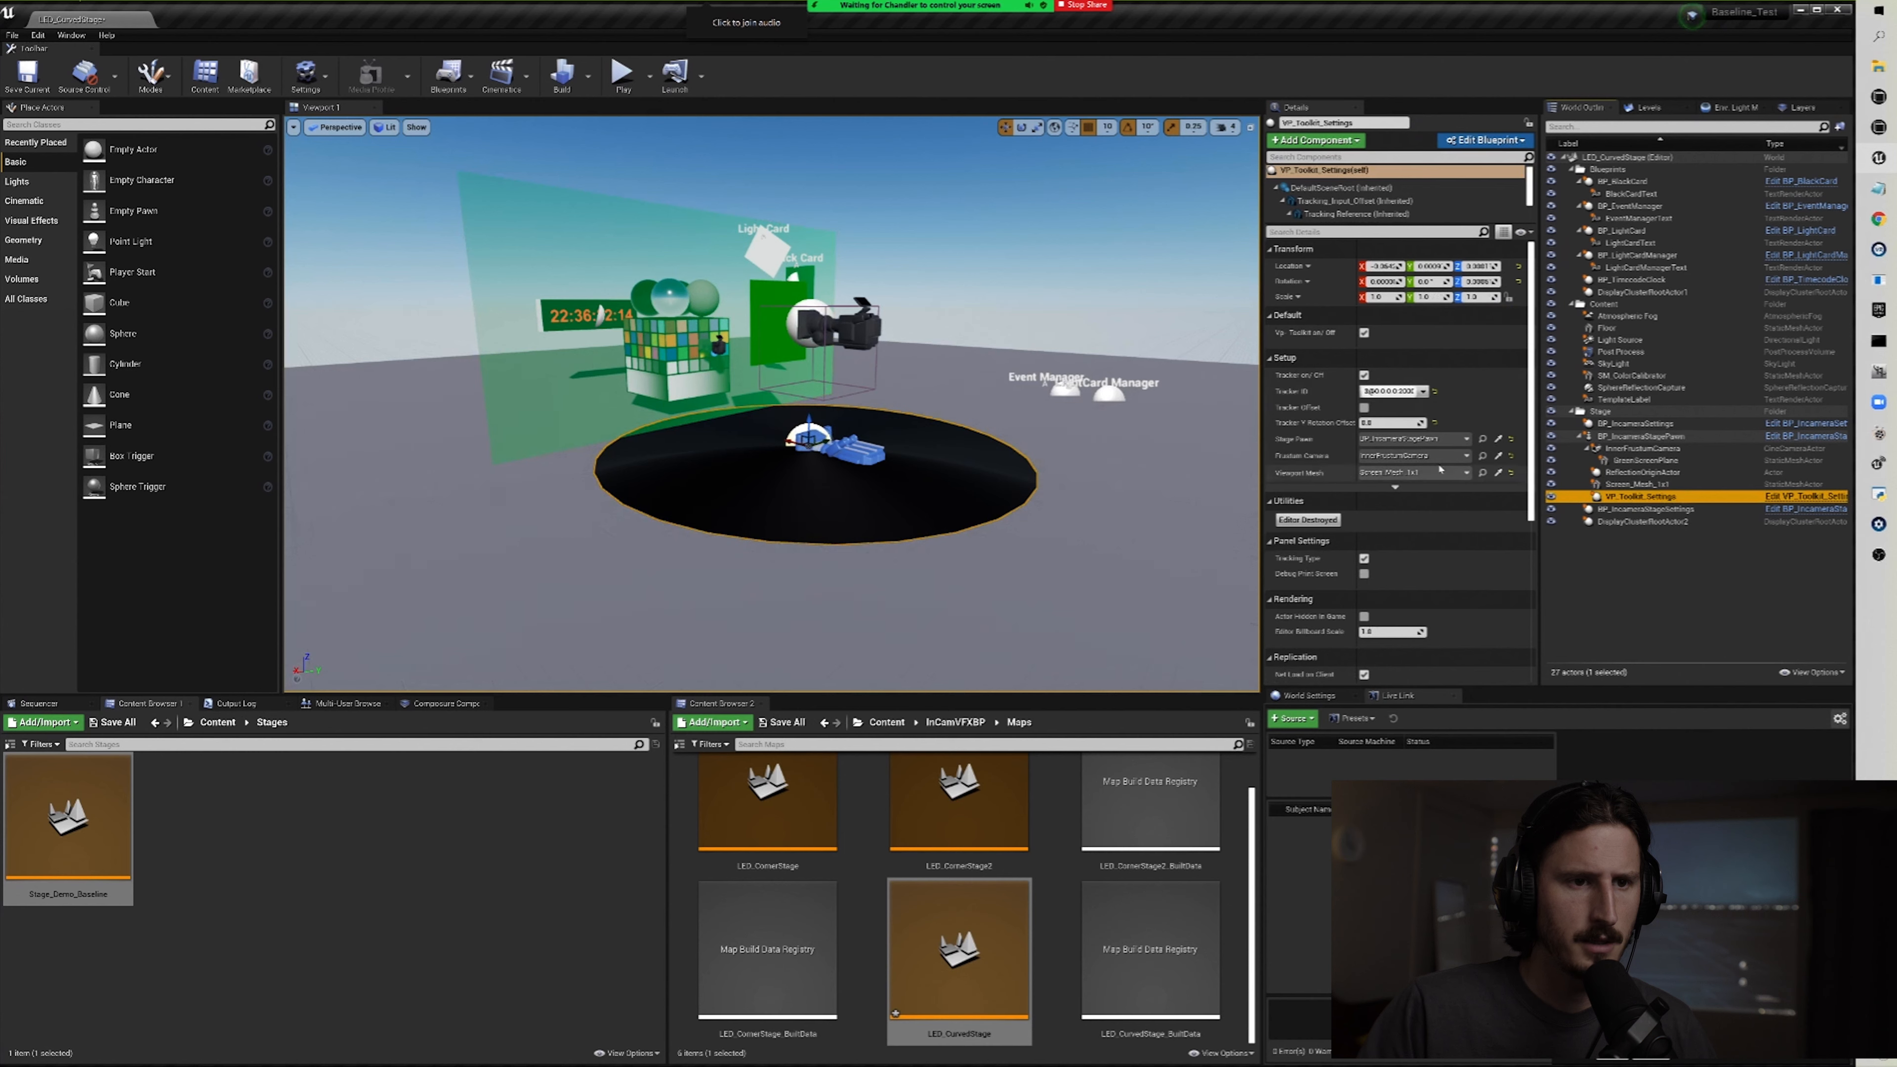
click(1412, 439)
click(1431, 595)
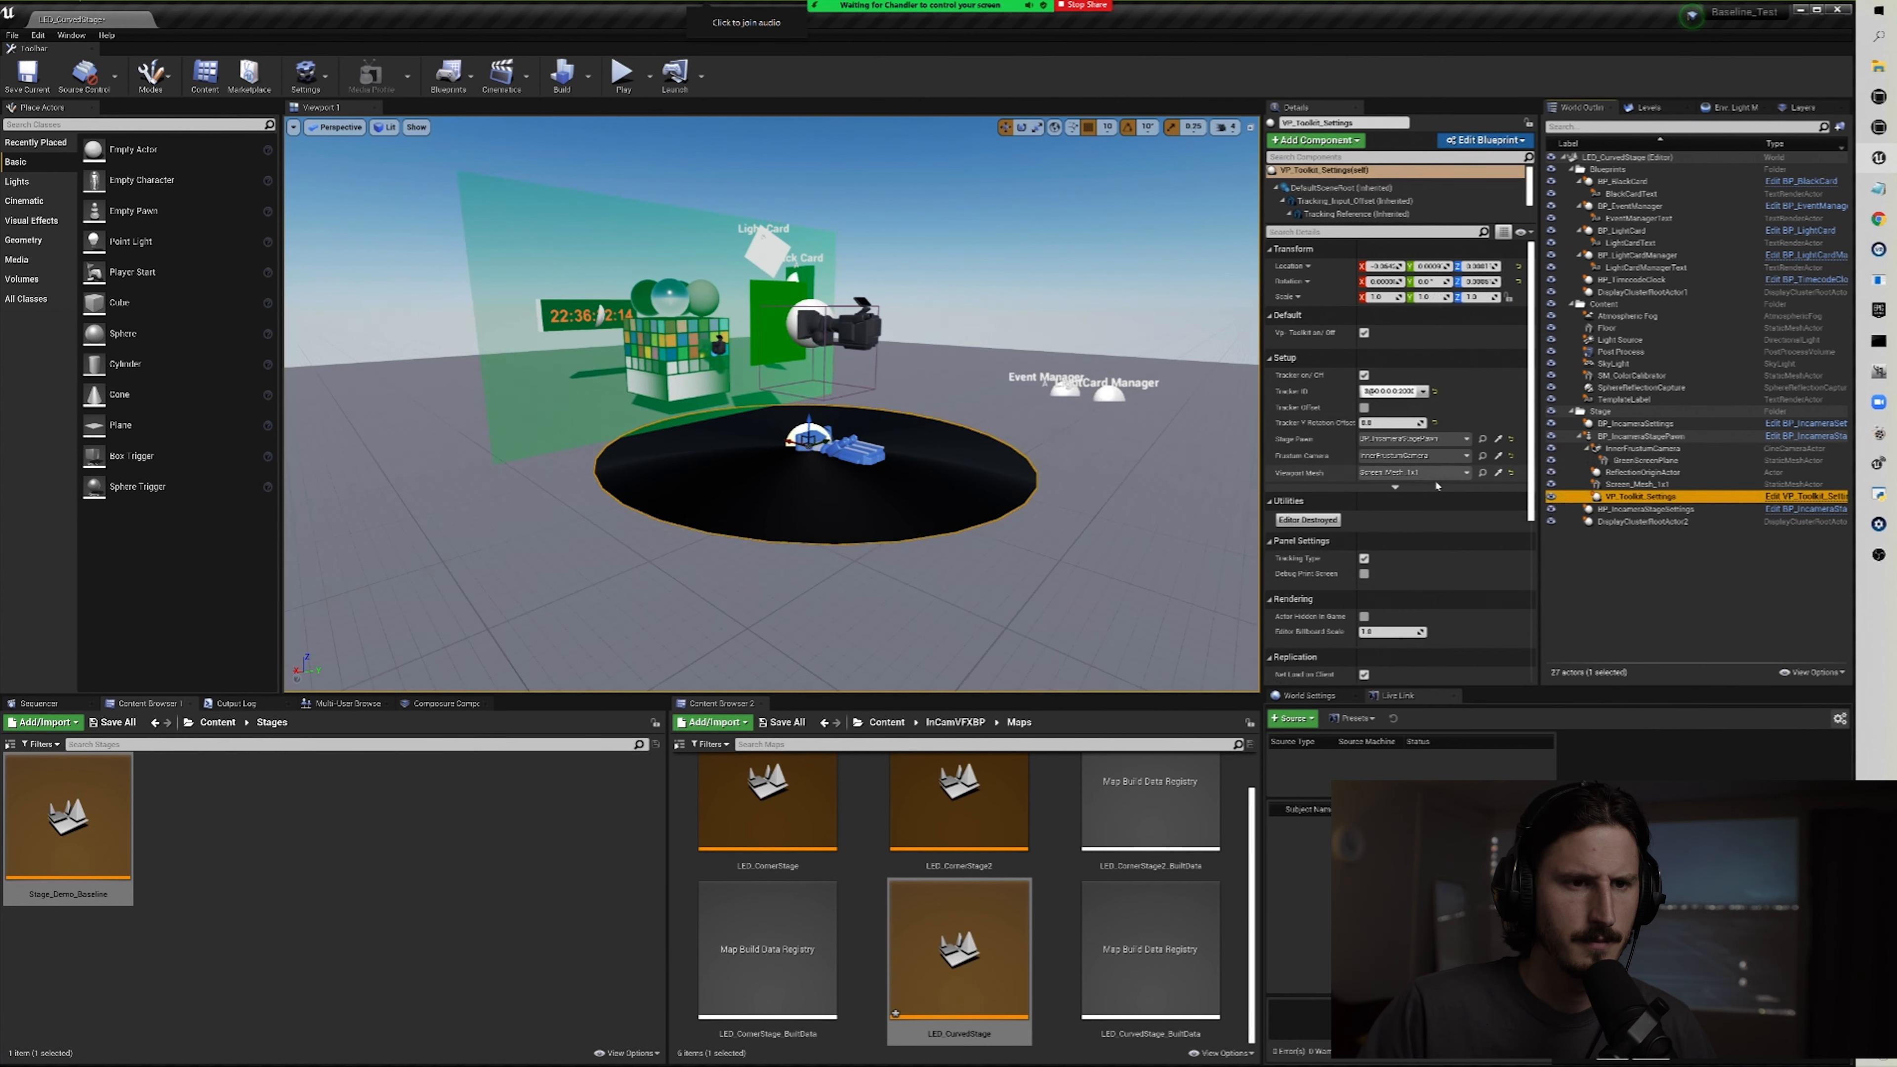
click(1413, 455)
click(1438, 623)
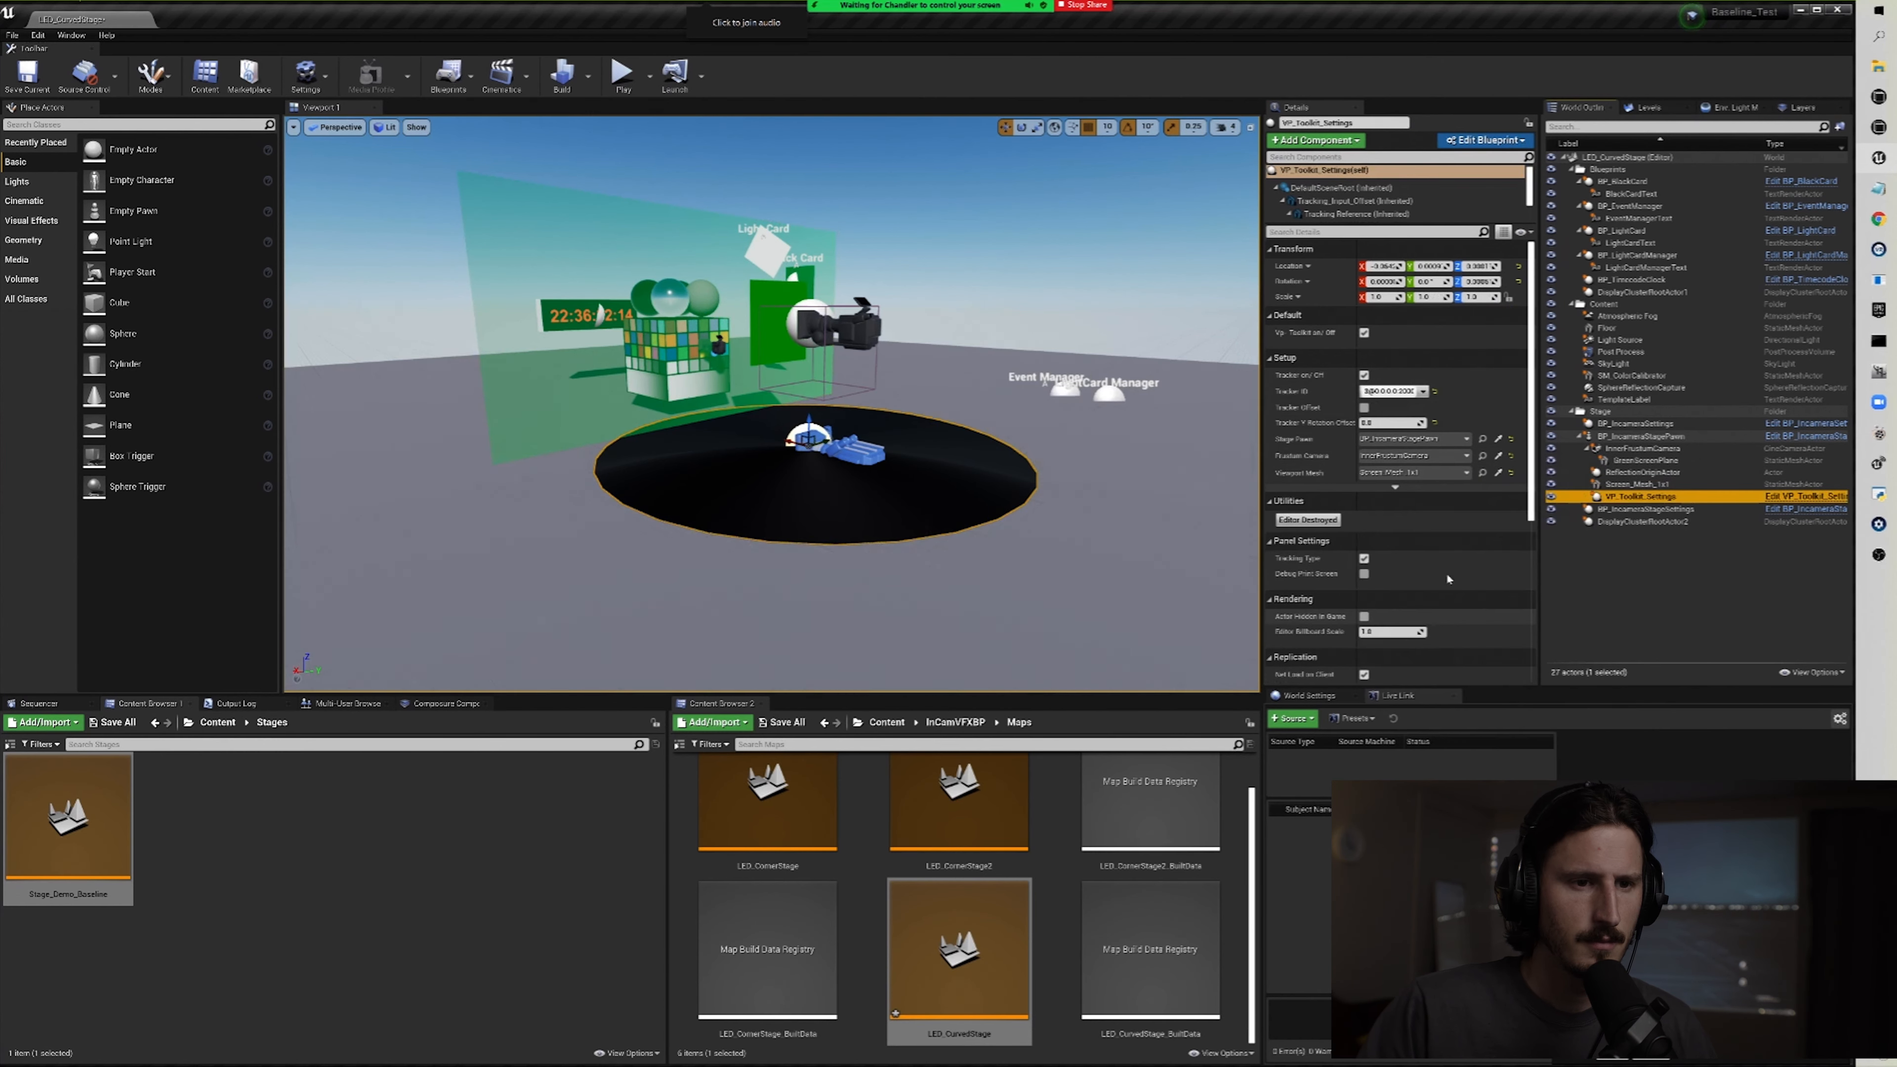
click(1388, 473)
Step: In the advanced setup of VP_Toolkit_Settings, reassign Incamera Settings to BP_IncameraSettings and Incamera Stage Settings to BP_IncameraStageSettings
click(1428, 532)
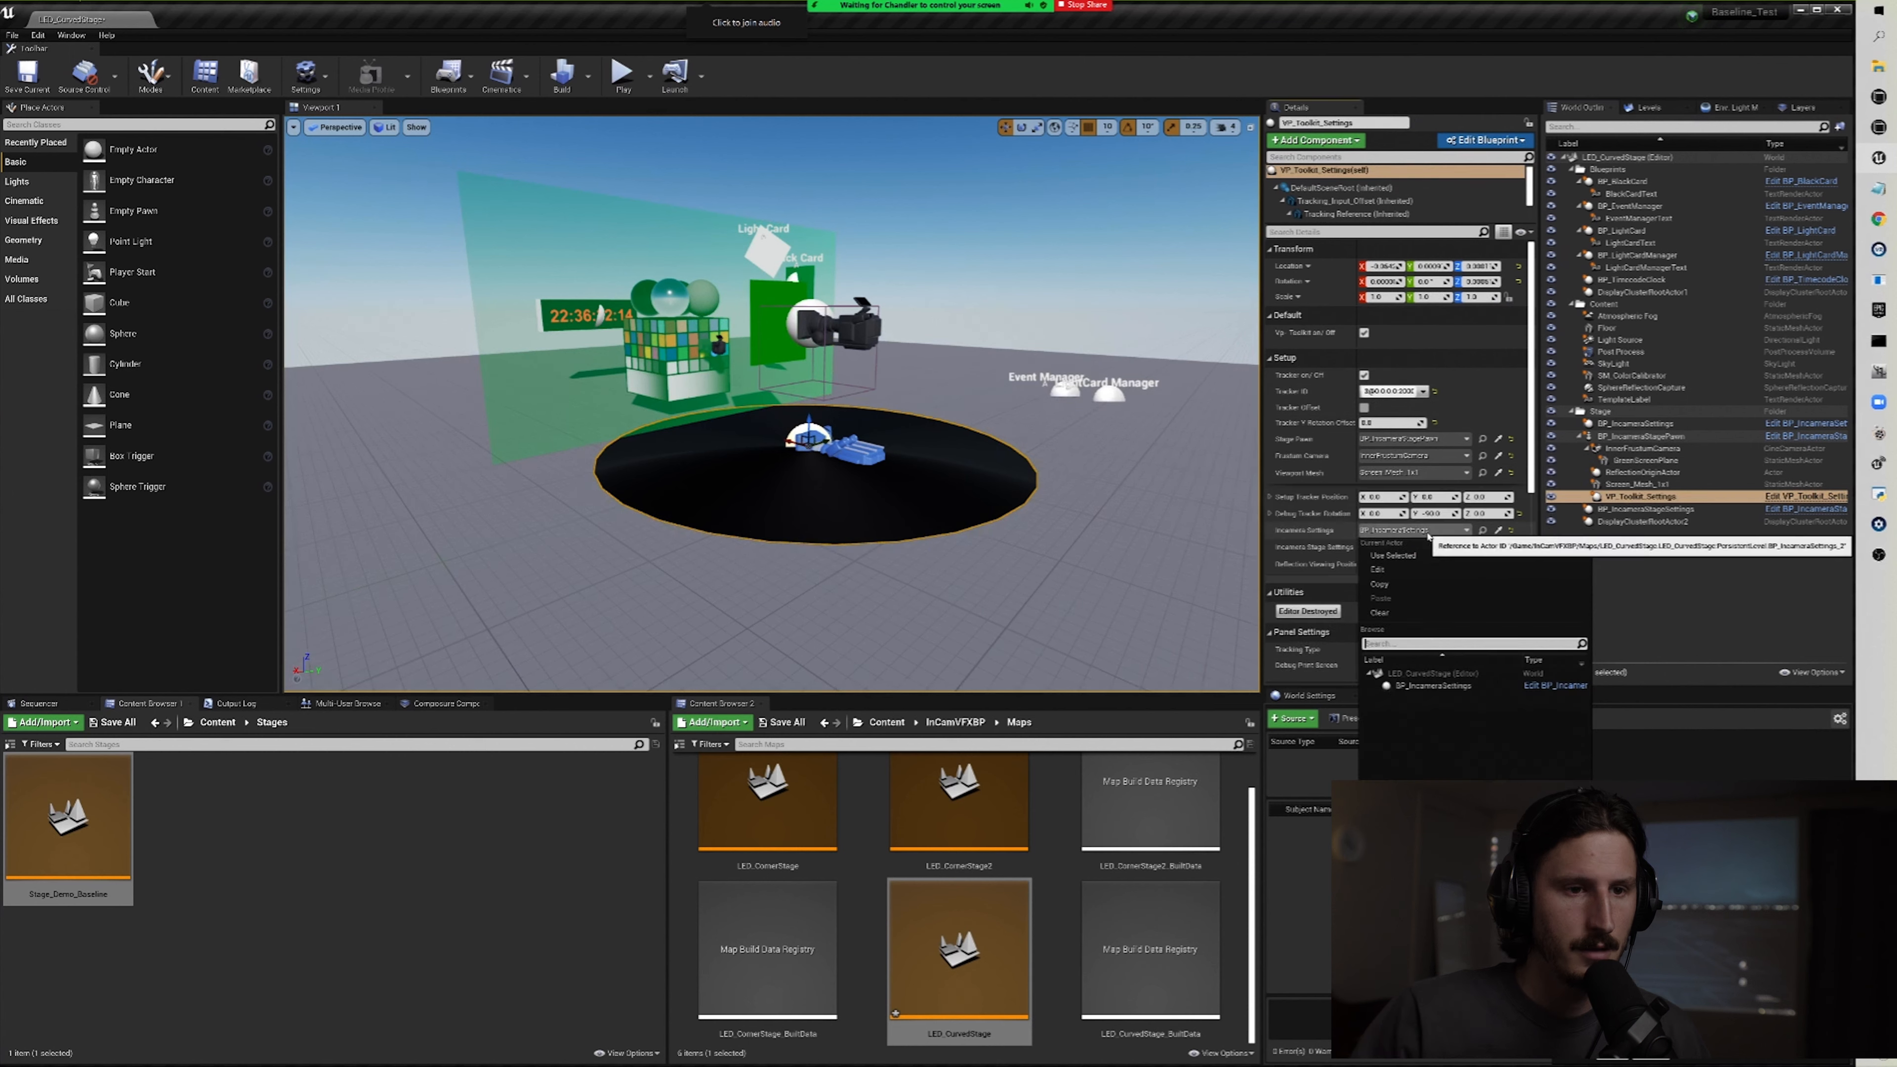
click(1428, 534)
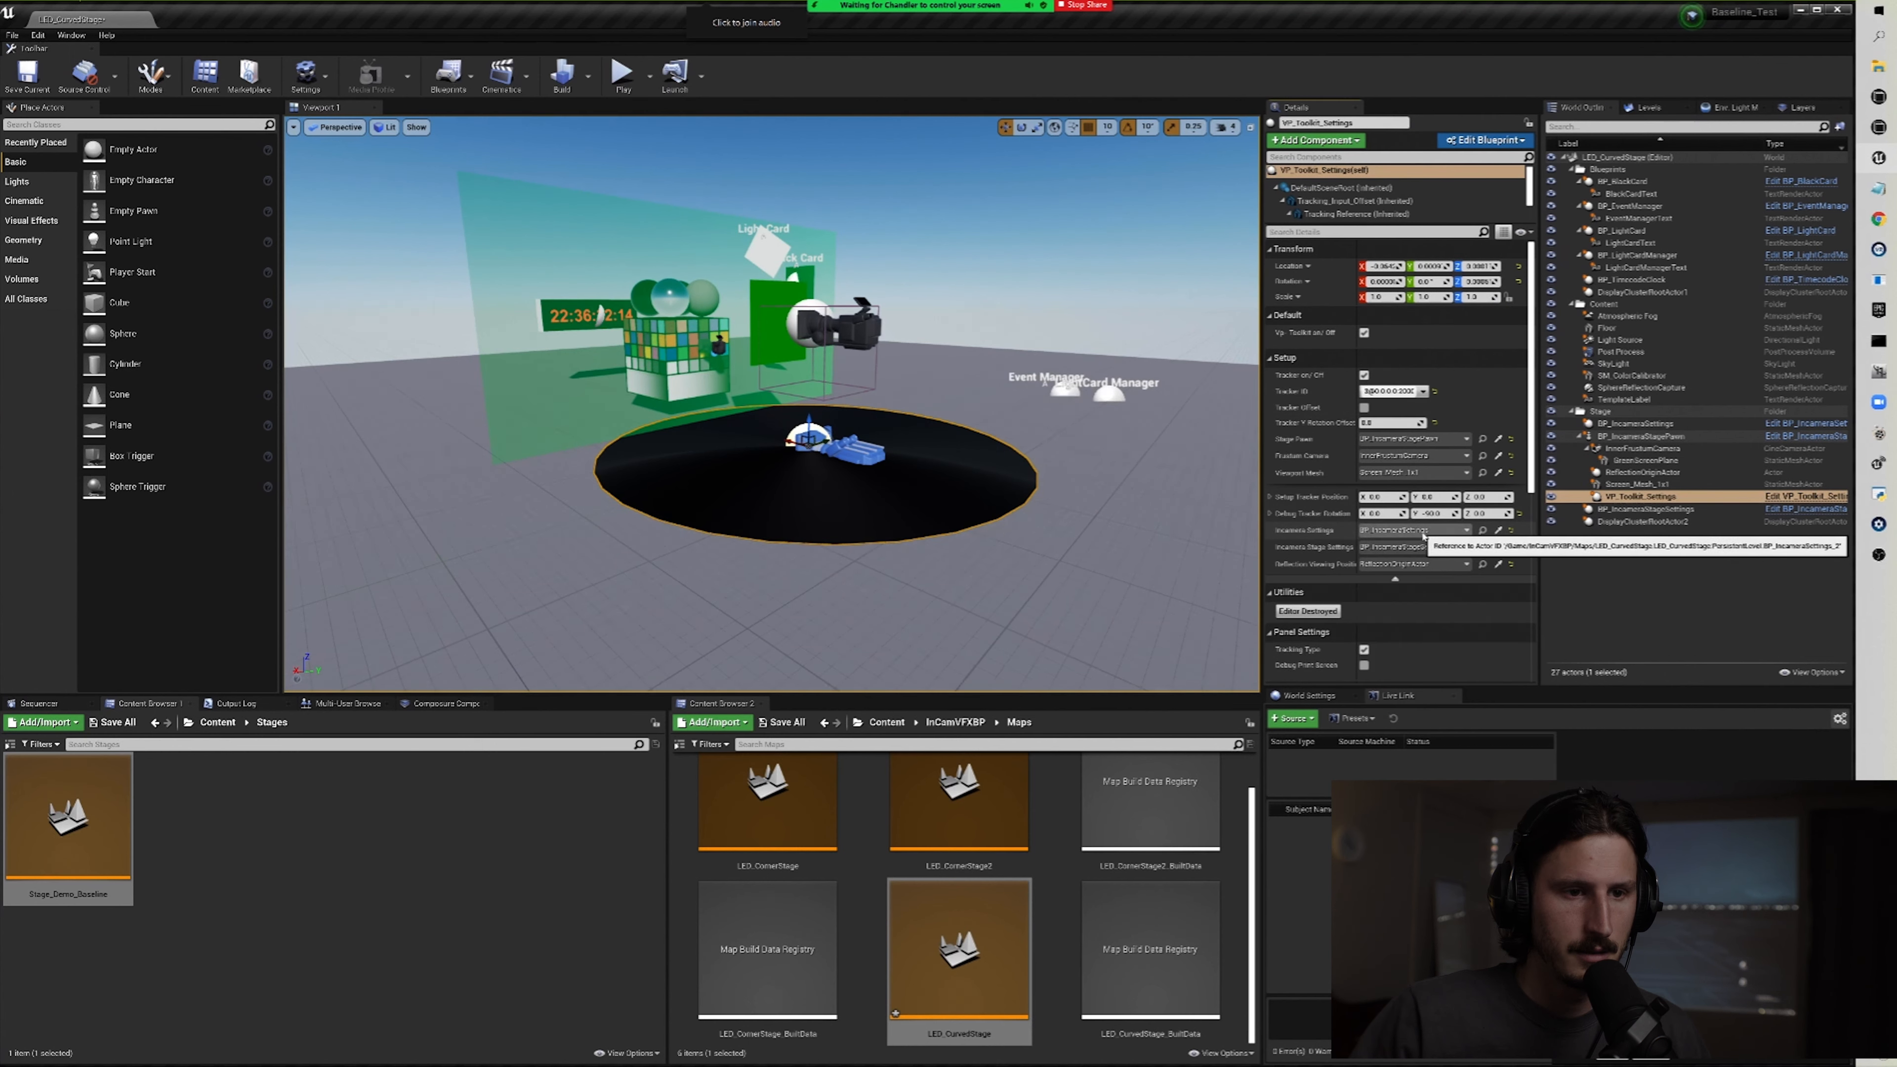
click(1396, 531)
click(1423, 686)
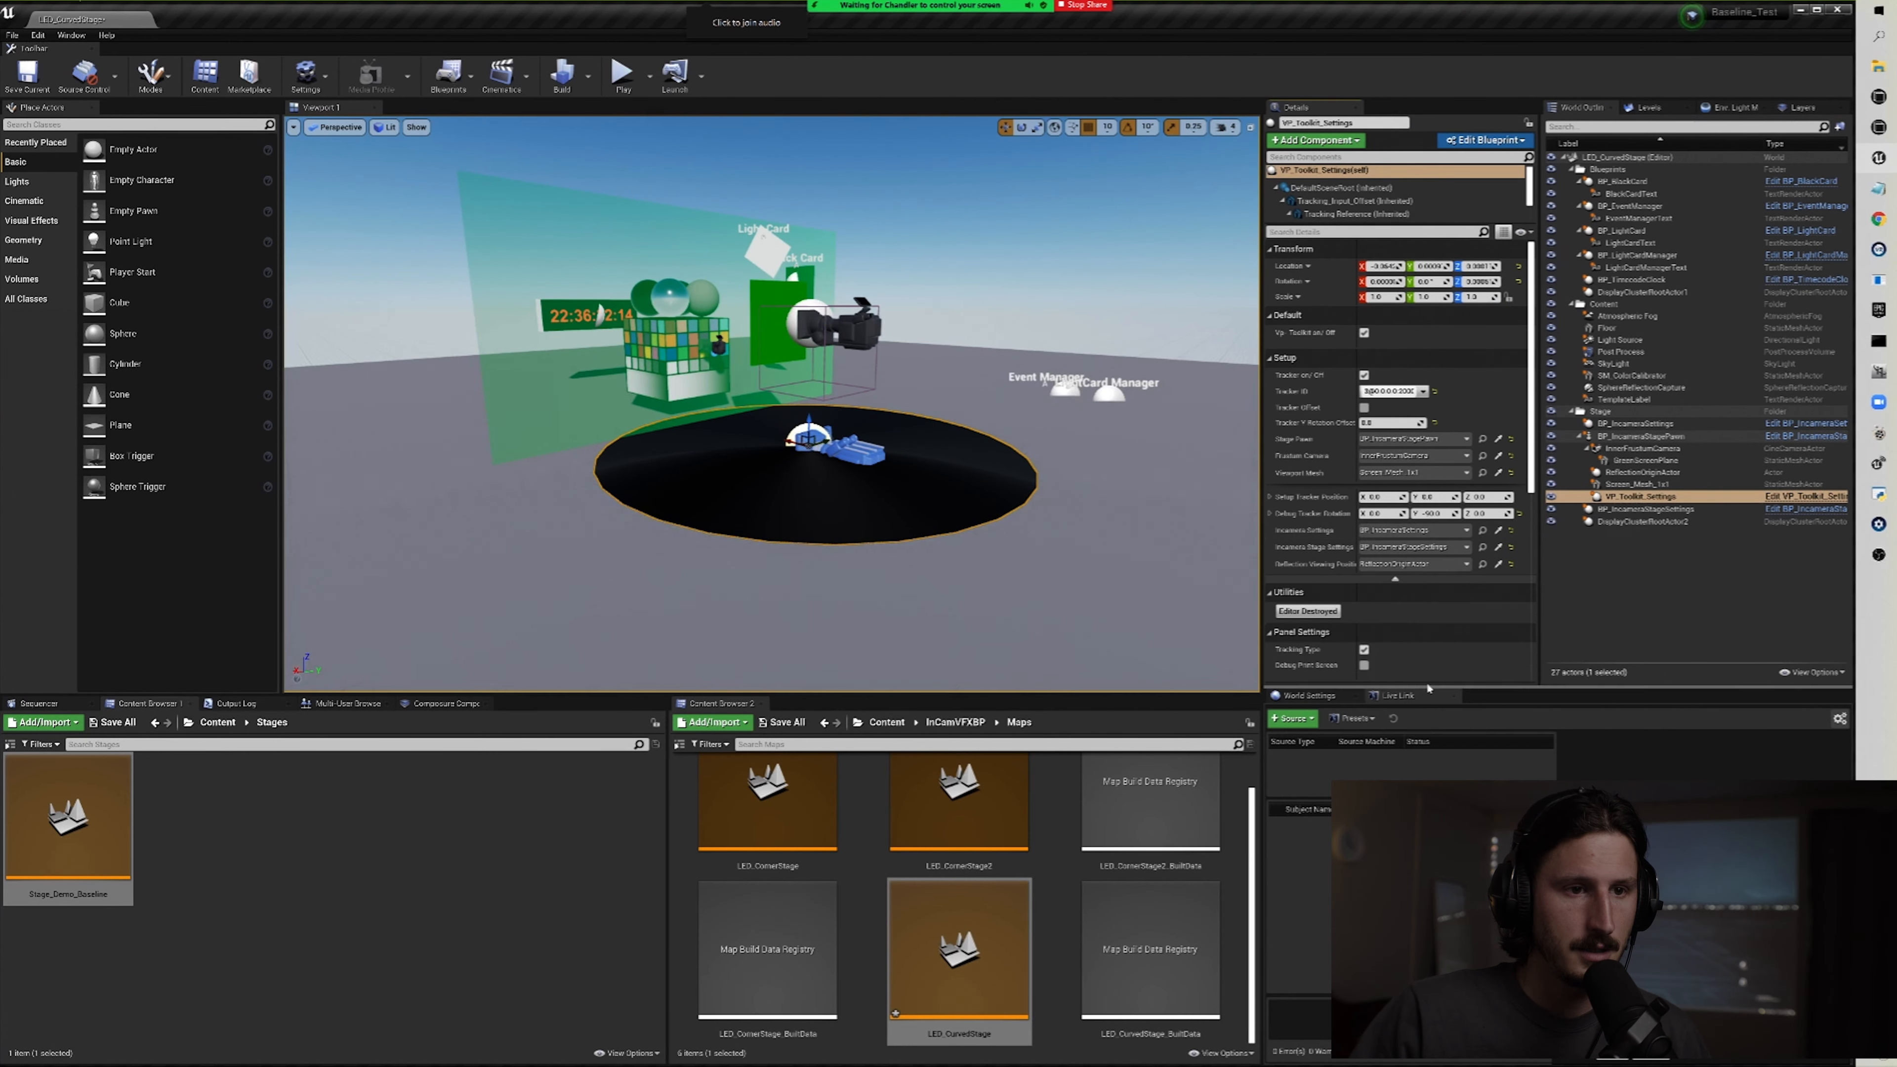
click(1406, 564)
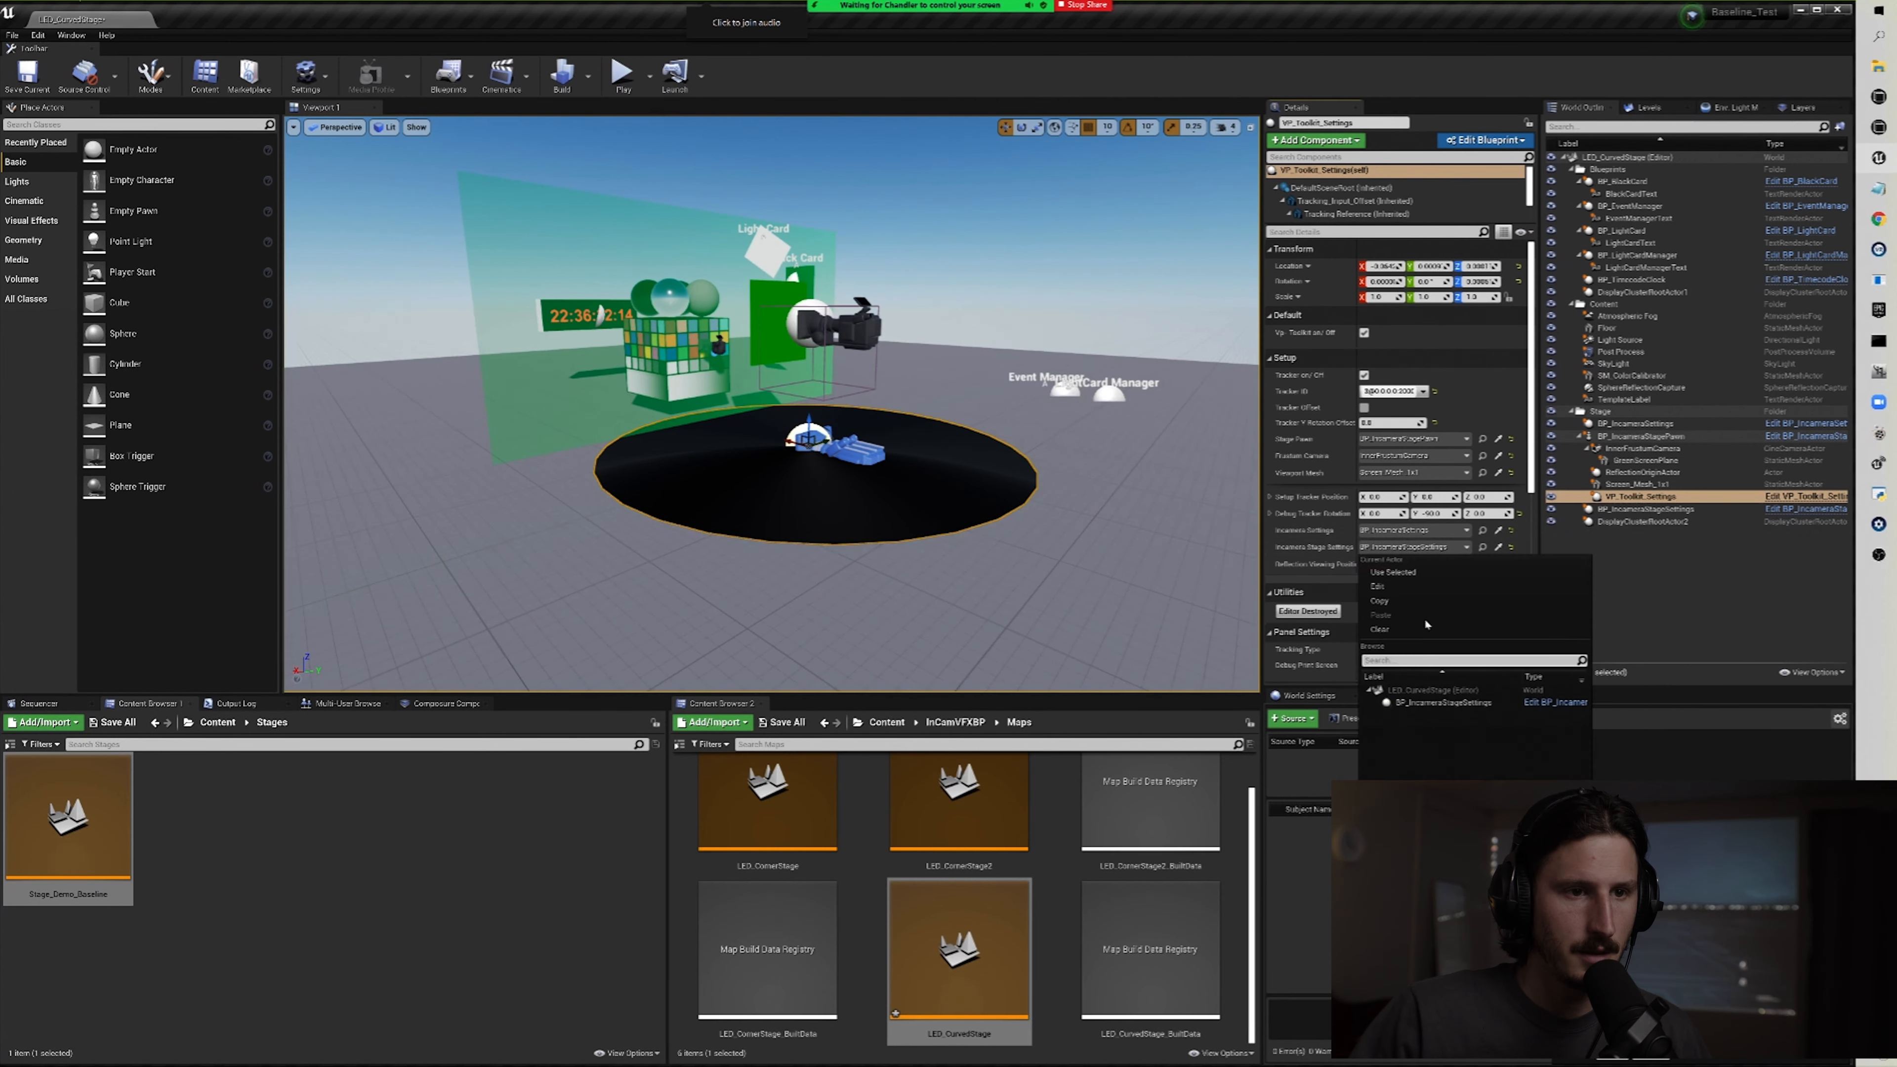
click(1418, 703)
click(1407, 566)
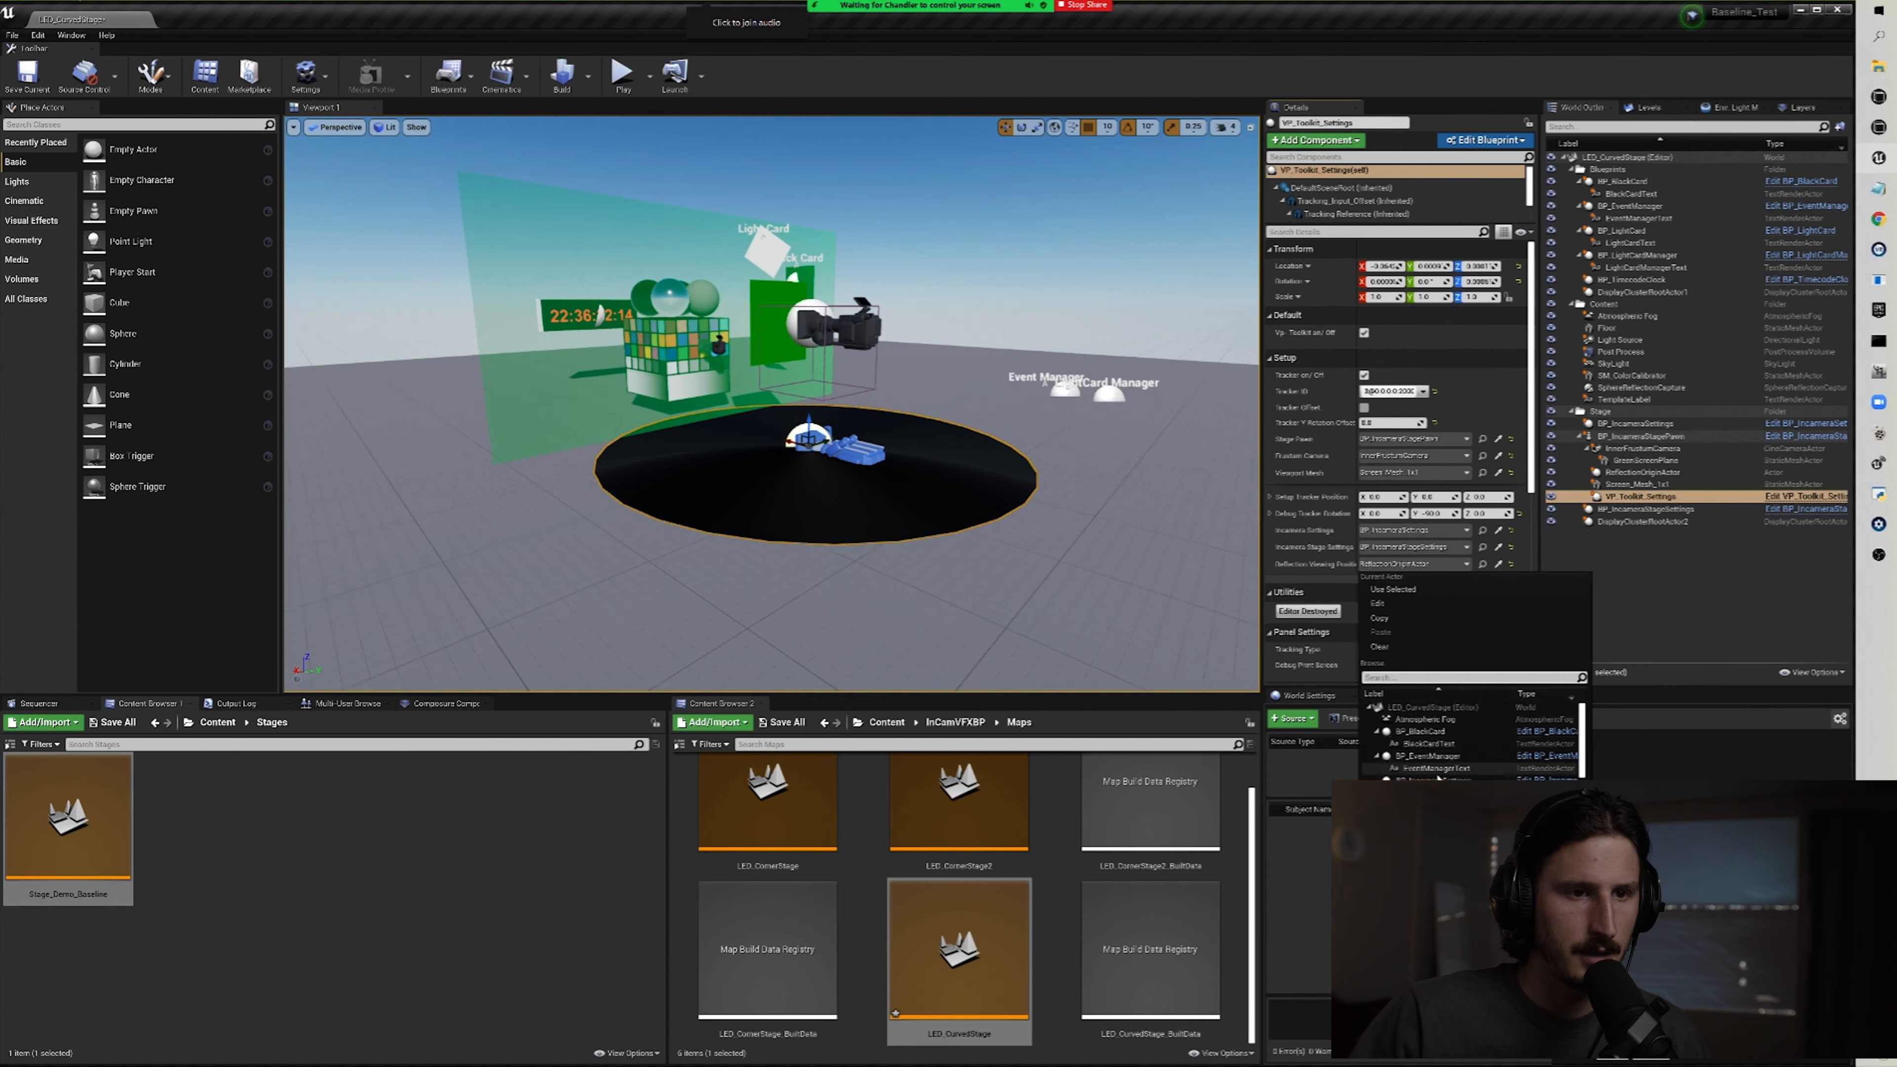
click(1659, 589)
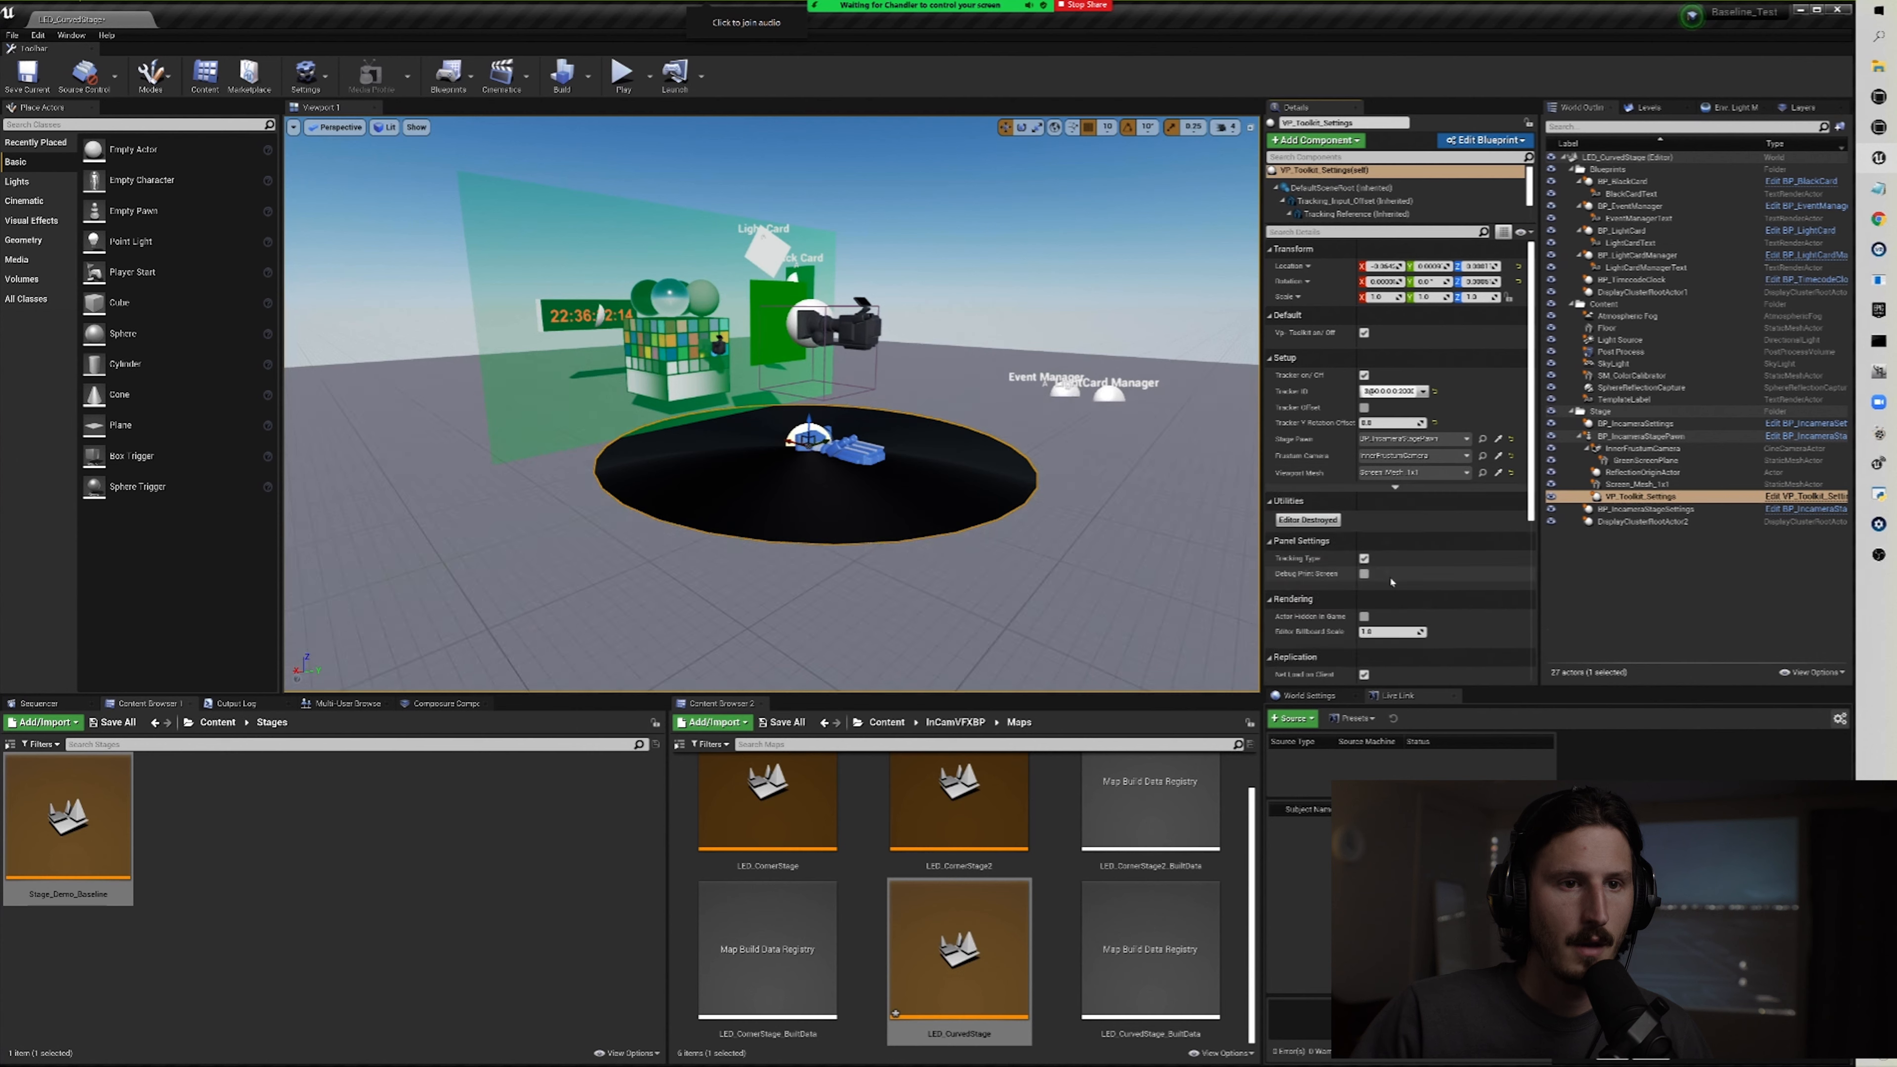
Step: Examine the details of DisplayClusterRootActor2 in the Stage folder
click(1702, 542)
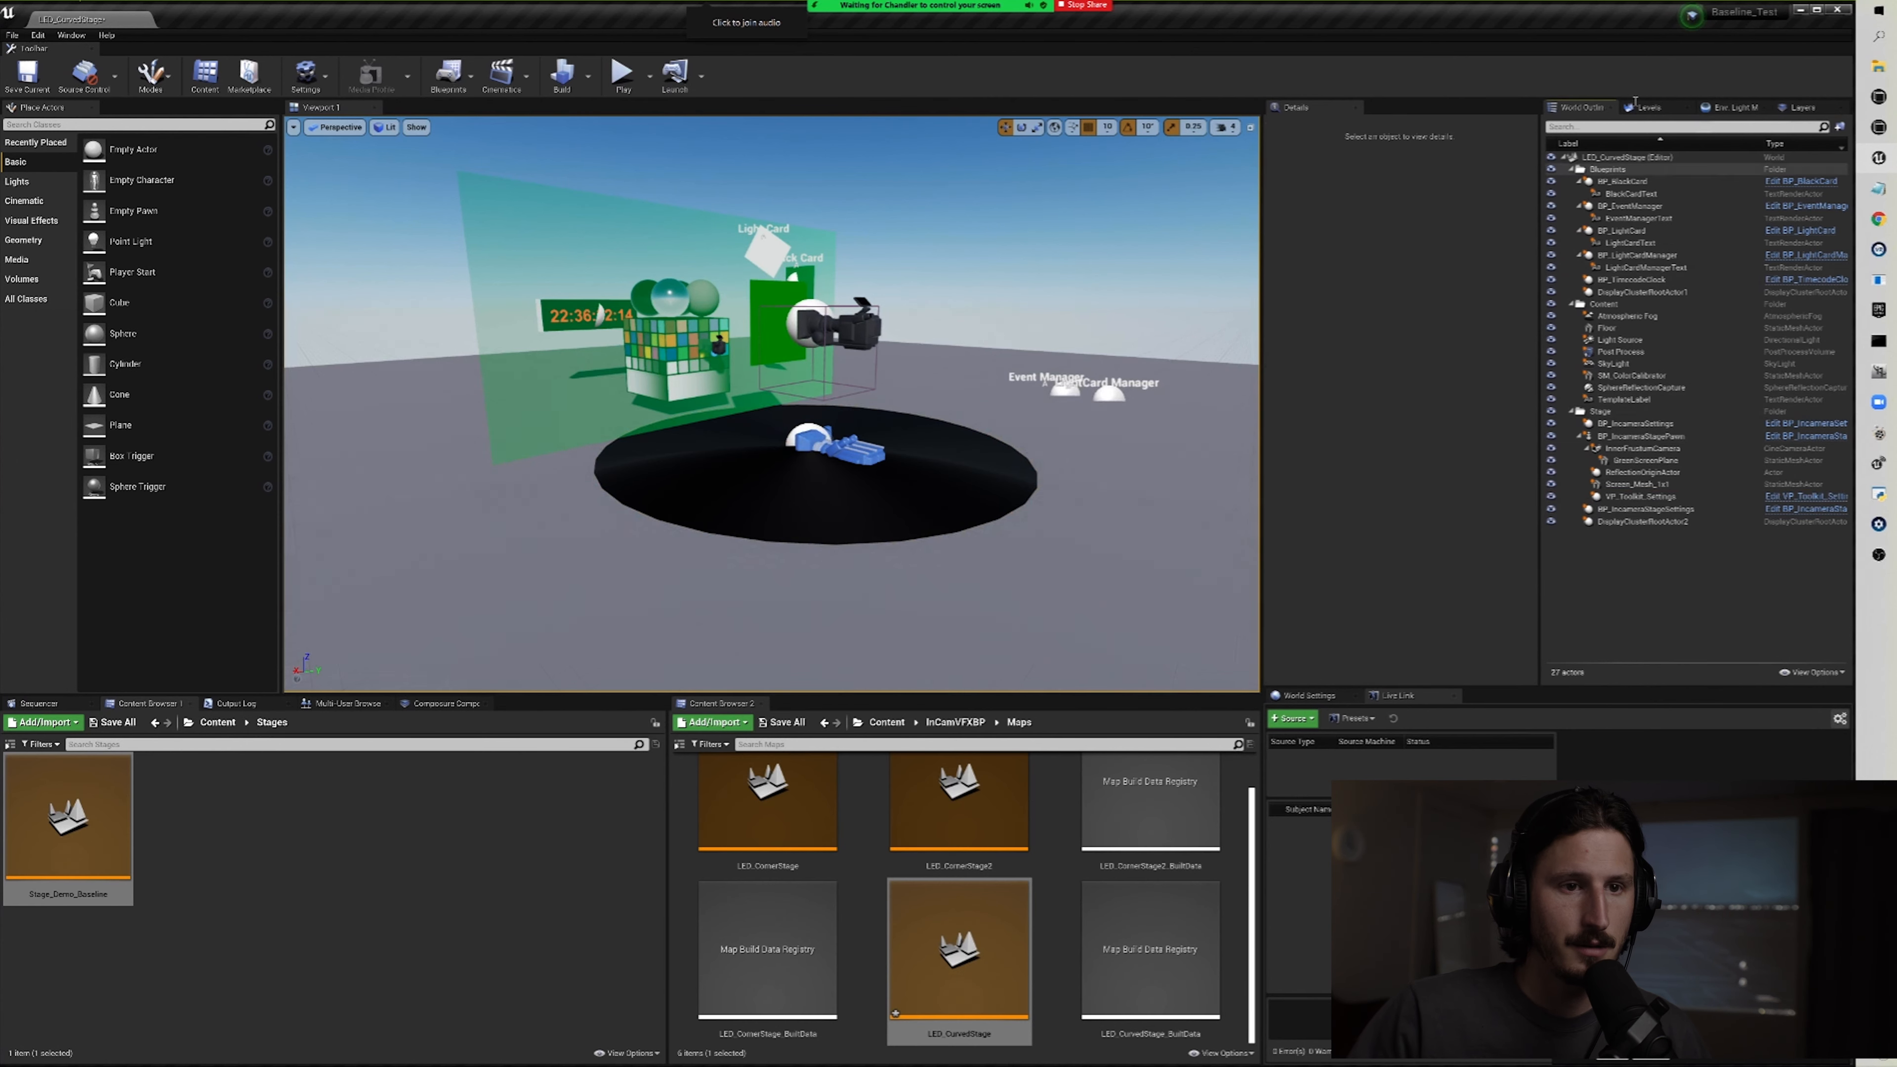
click(1690, 423)
click(1642, 522)
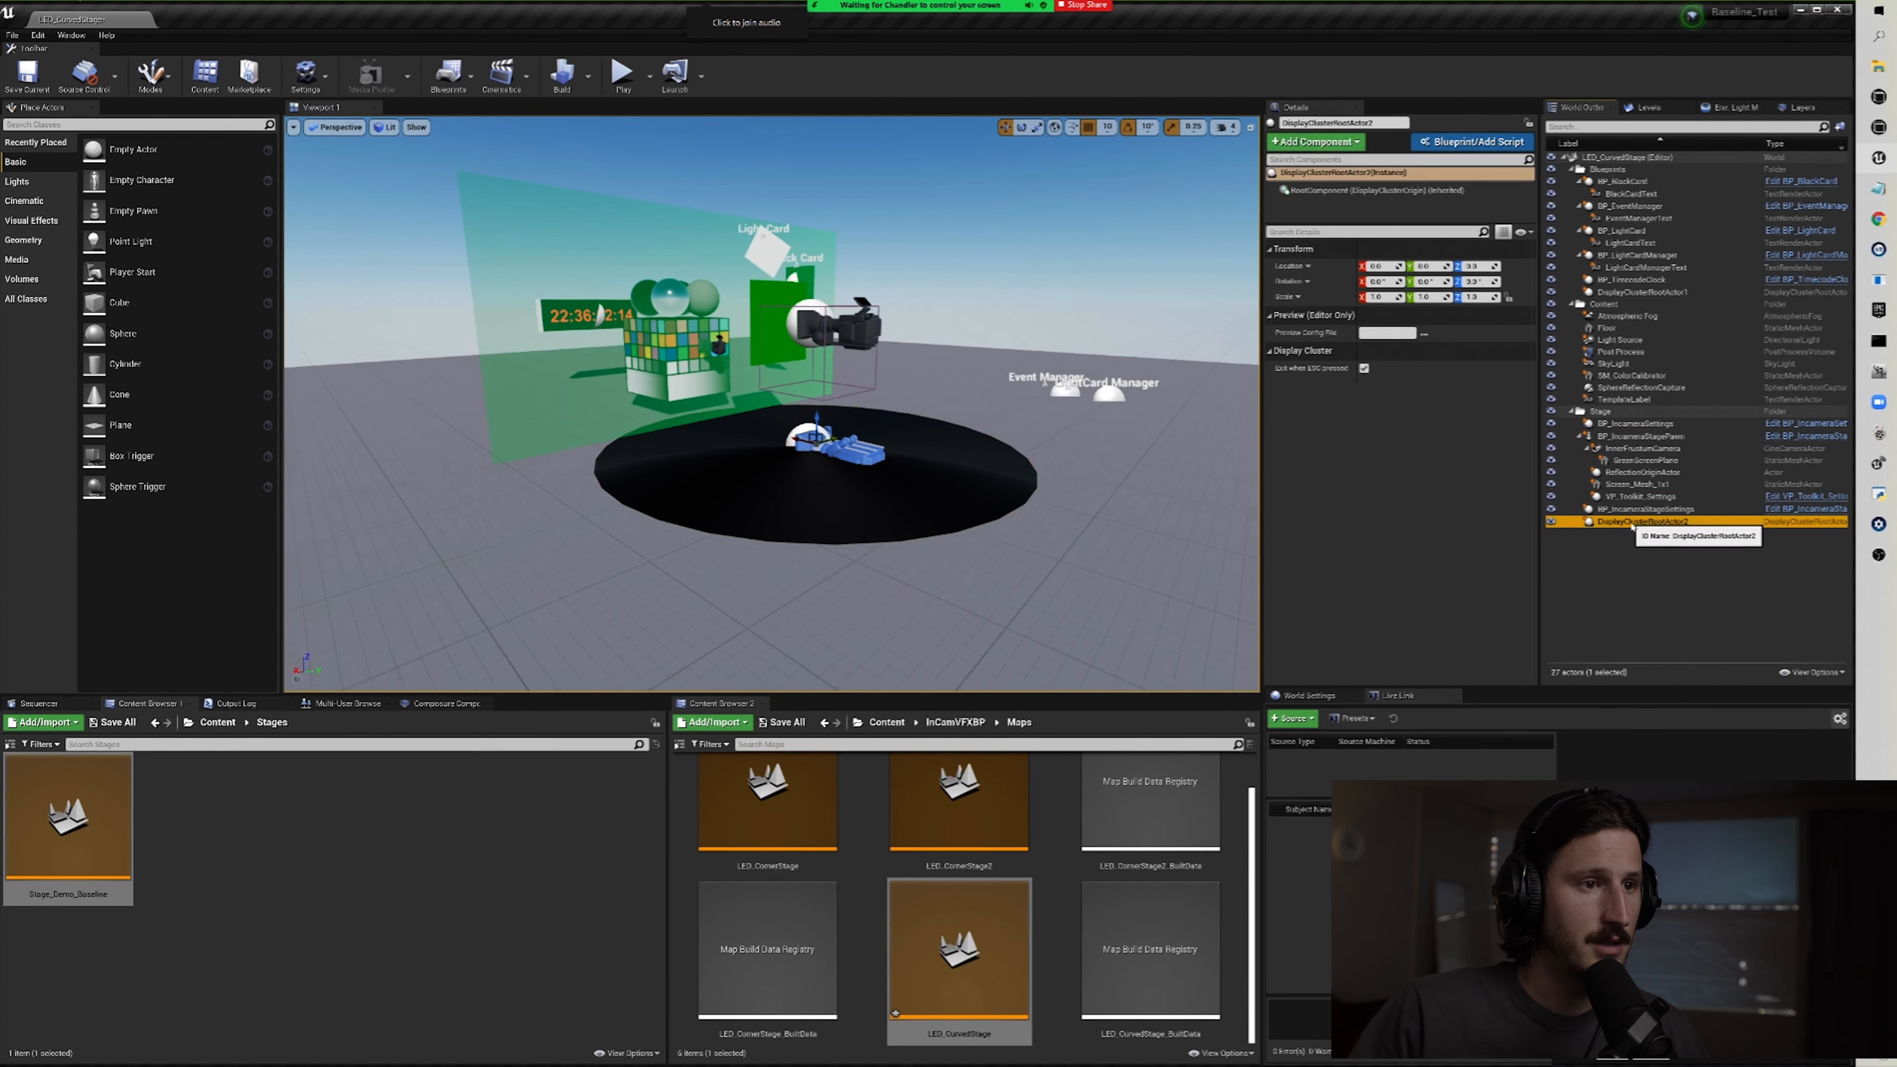